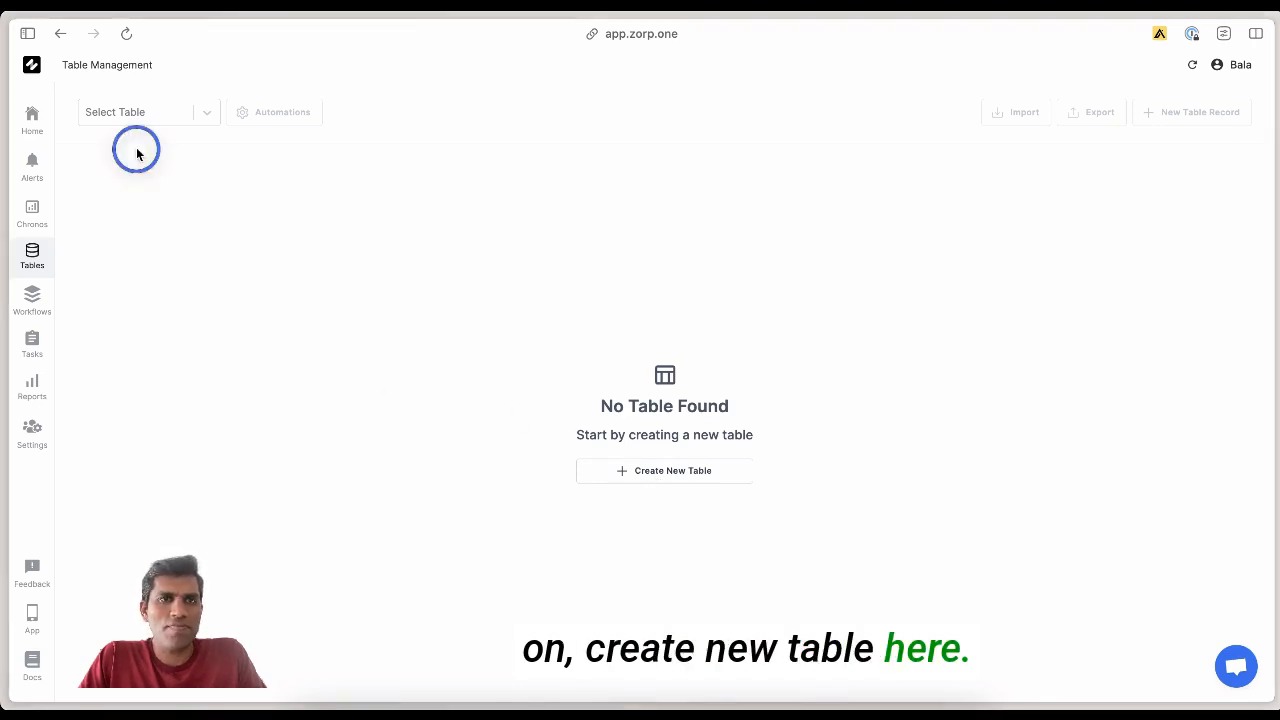
# Step: Create a new table named Customers
pyautogui.click(176, 111)
pyautogui.click(153, 152)
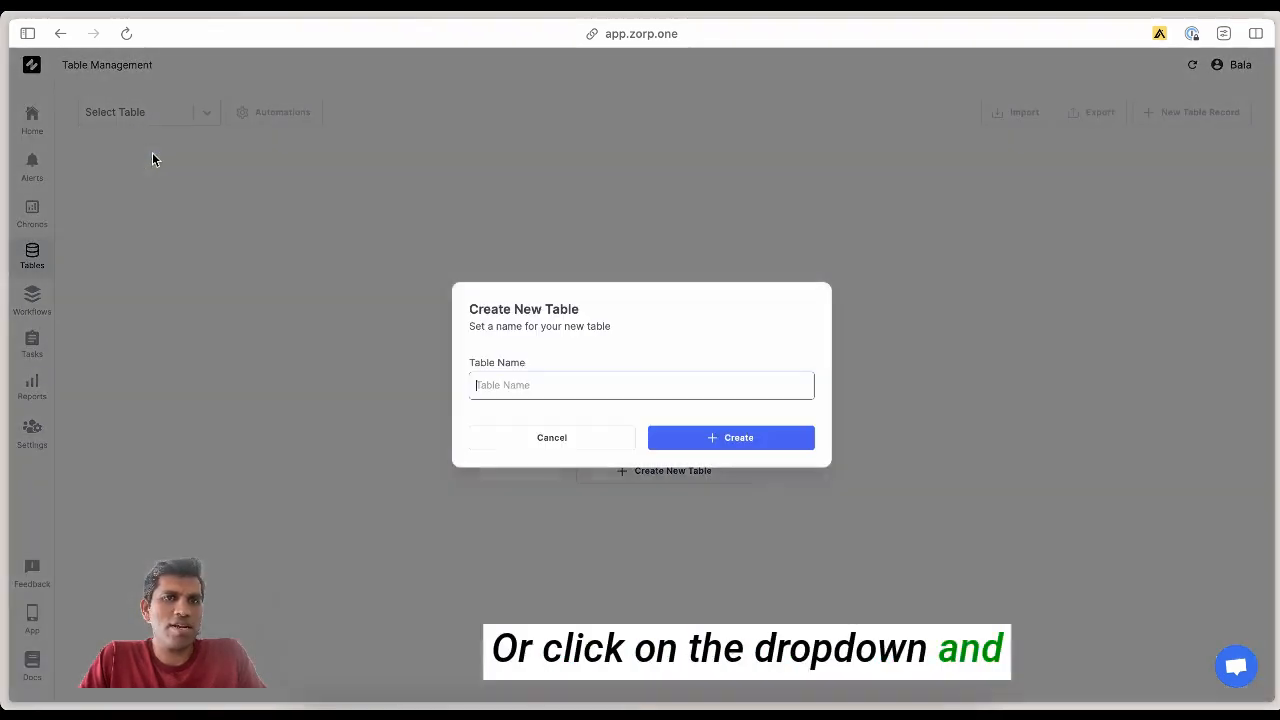
pyautogui.click(621, 384)
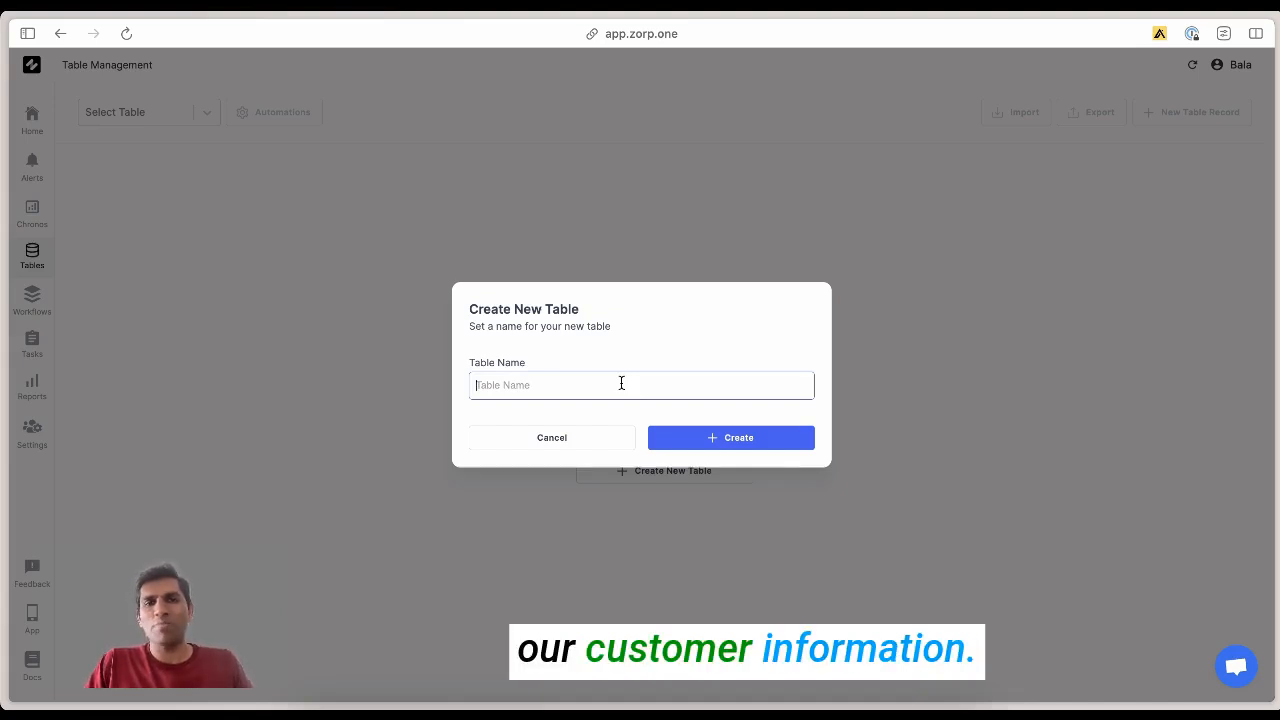
pyautogui.write('Customers')
pyautogui.click(778, 440)
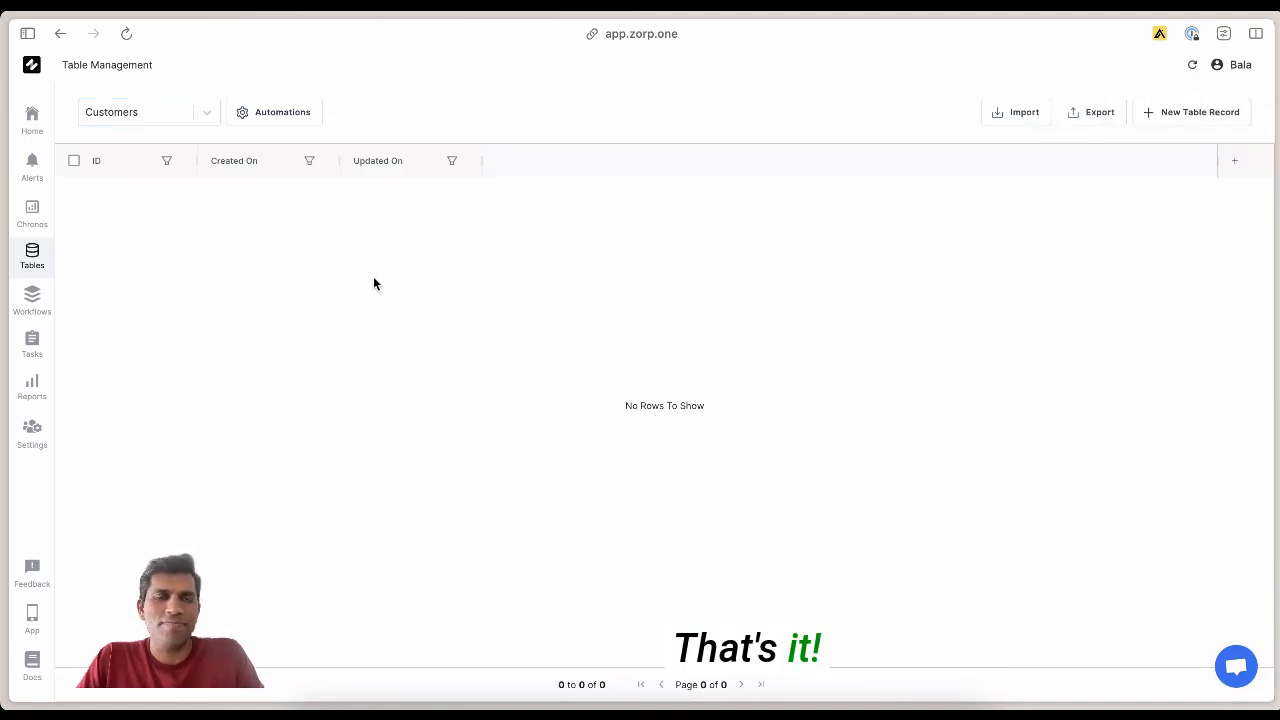
pyautogui.click(186, 118)
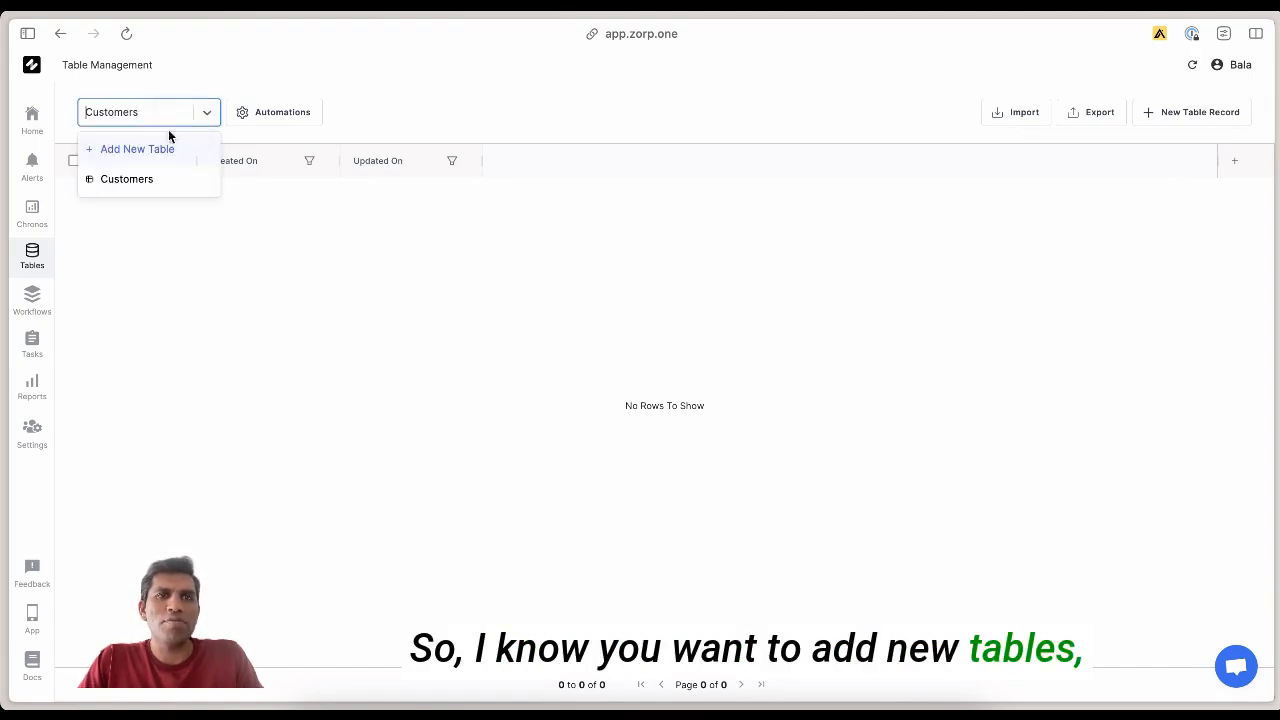
pyautogui.click(208, 341)
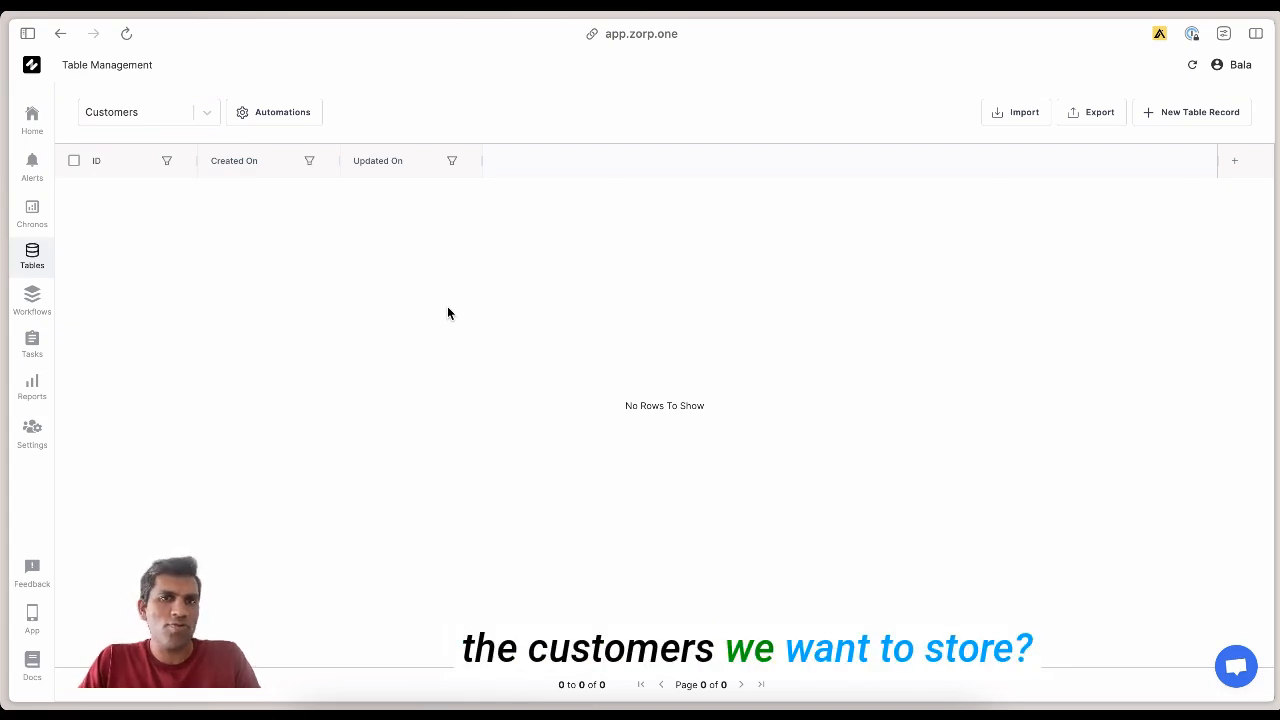
# Step: Add a Text column named Customer Name to the Customers table after reviewing the available column types
pyautogui.click(1234, 160)
pyautogui.click(722, 317)
pyautogui.press('BackSpace')
pyautogui.press('BackSpace')
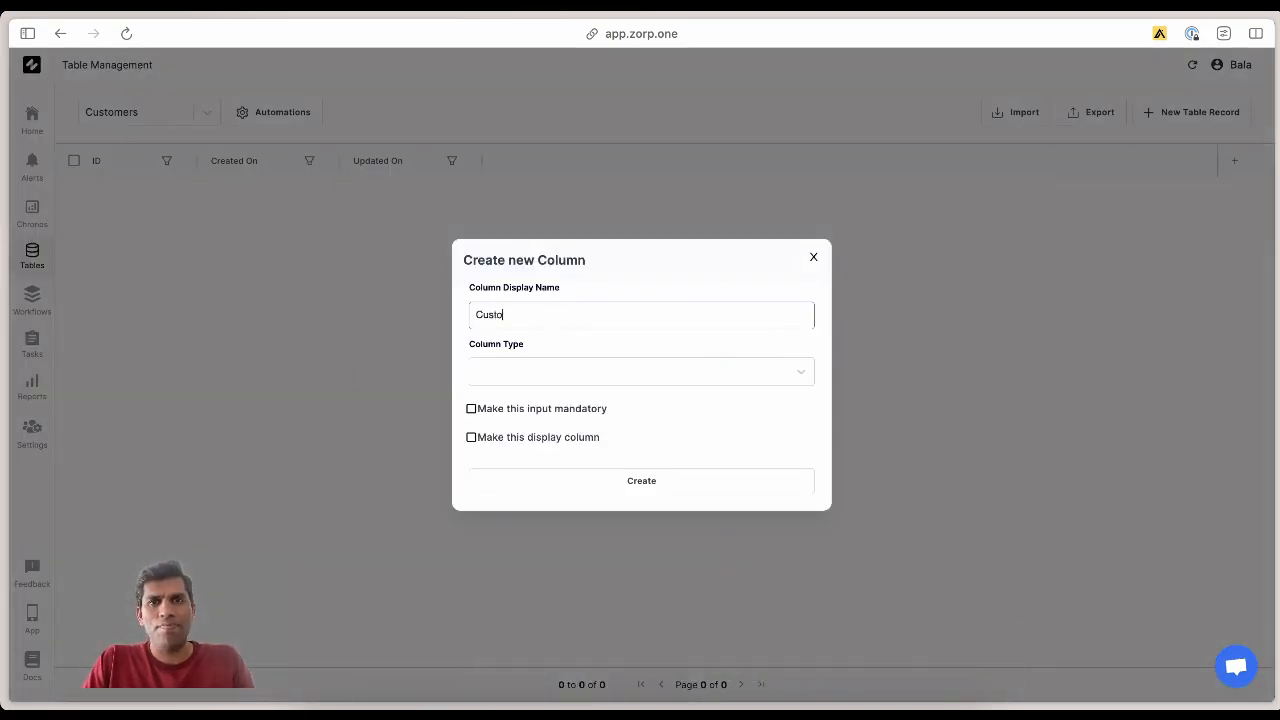
pyautogui.click(541, 371)
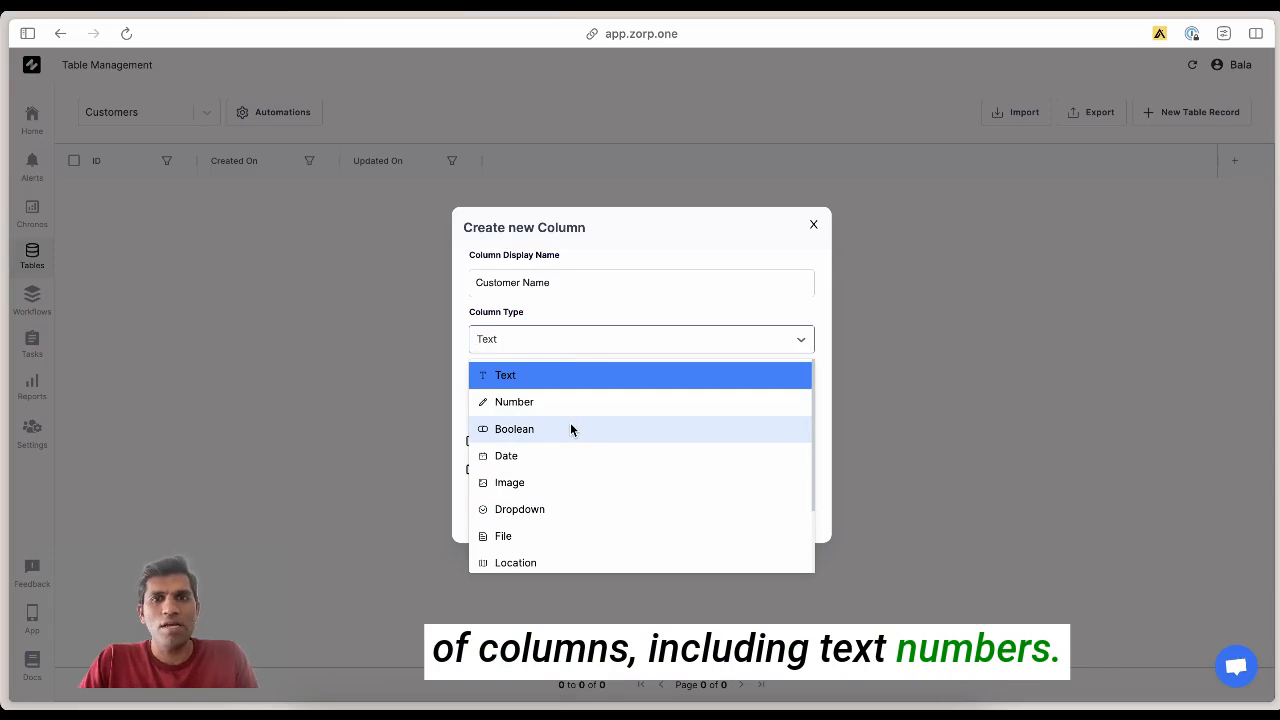
pyautogui.scroll(-1, 528, 490)
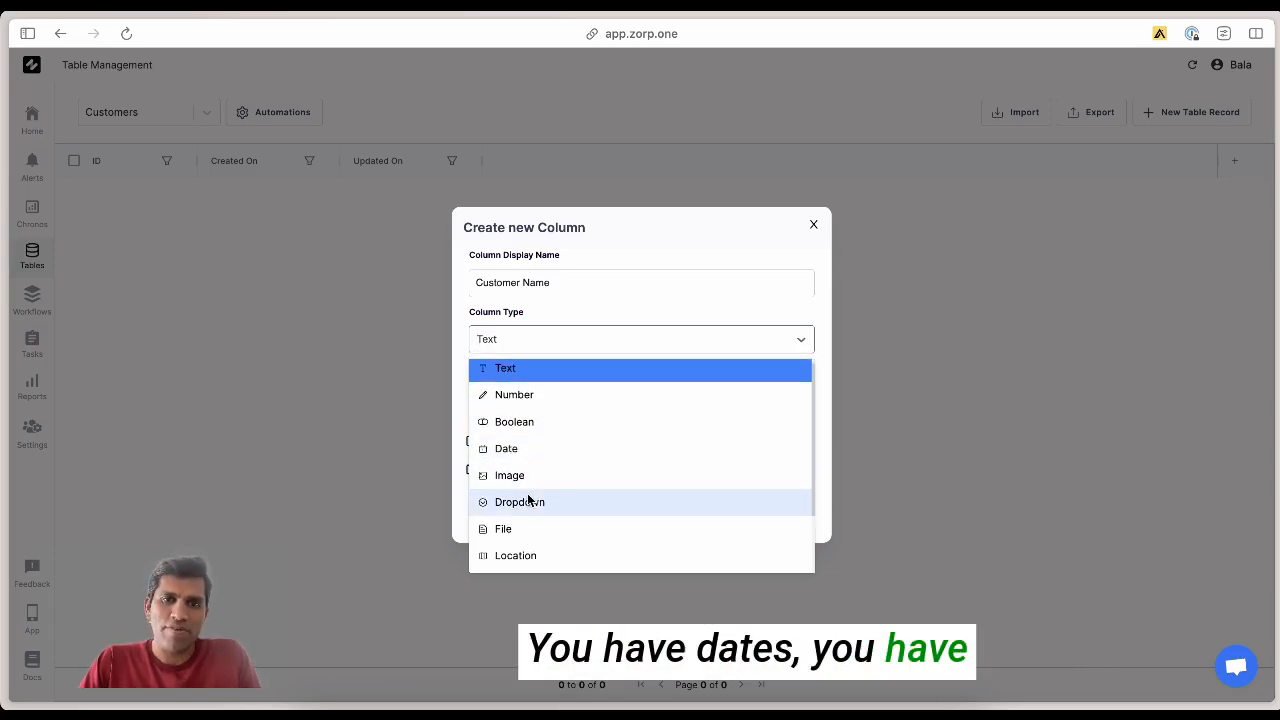
pyautogui.scroll(-1, 539, 476)
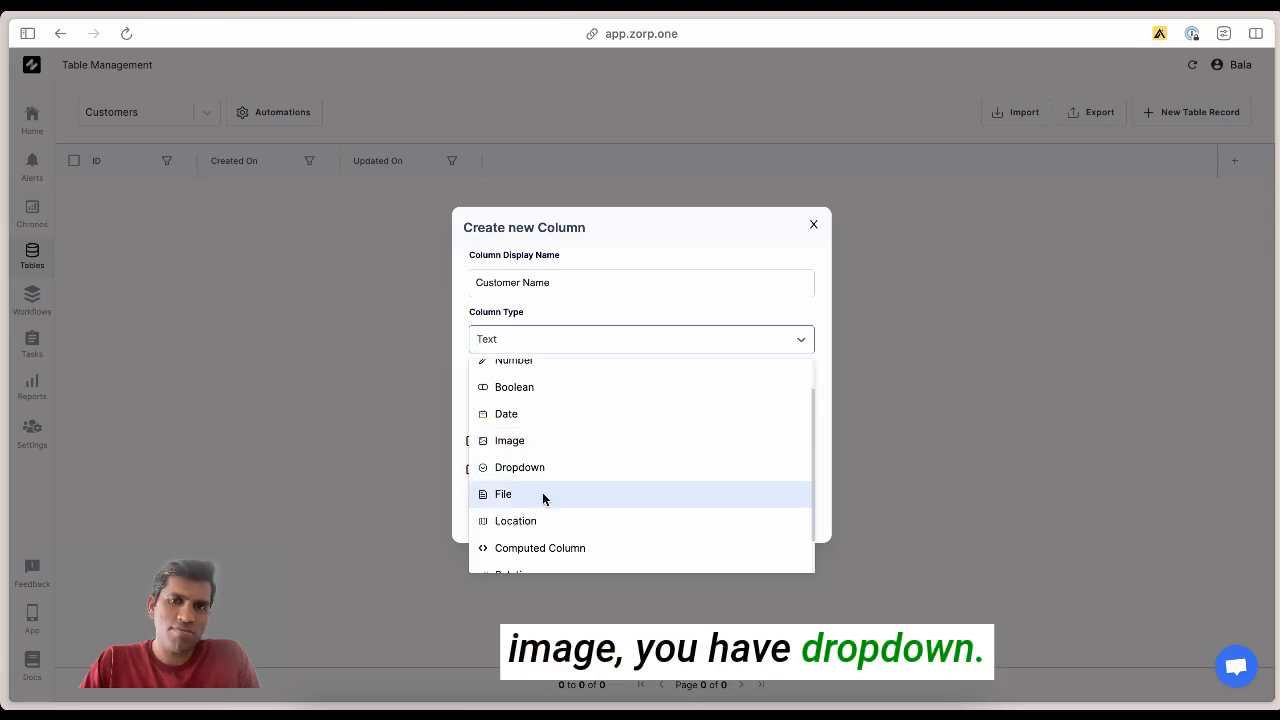
pyautogui.scroll(-1, 542, 494)
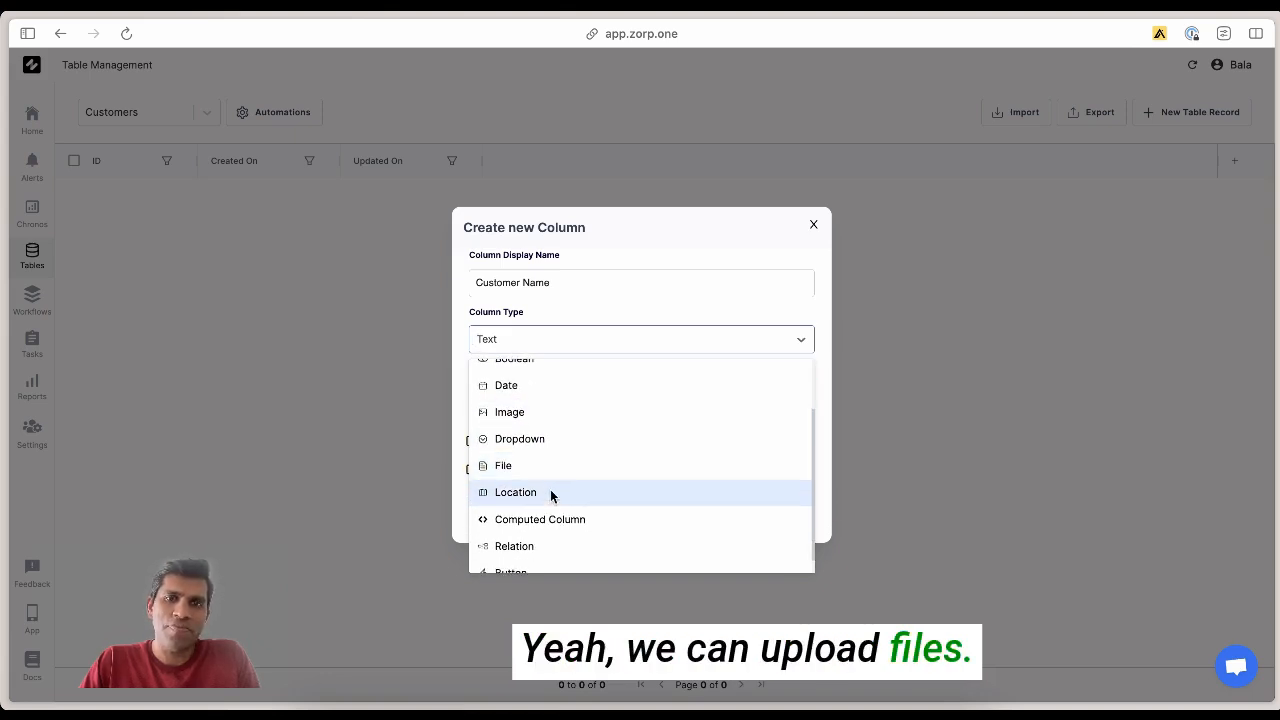
pyautogui.scroll(-1, 552, 495)
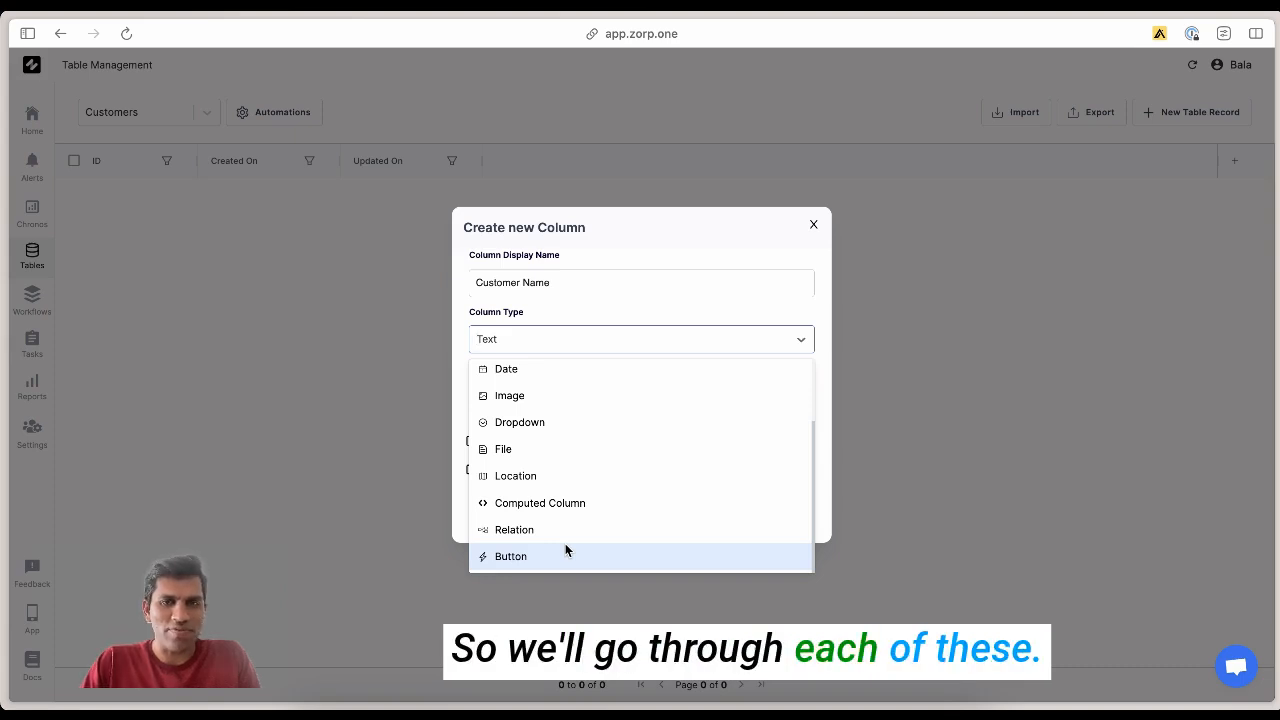
pyautogui.scroll(3, 654, 417)
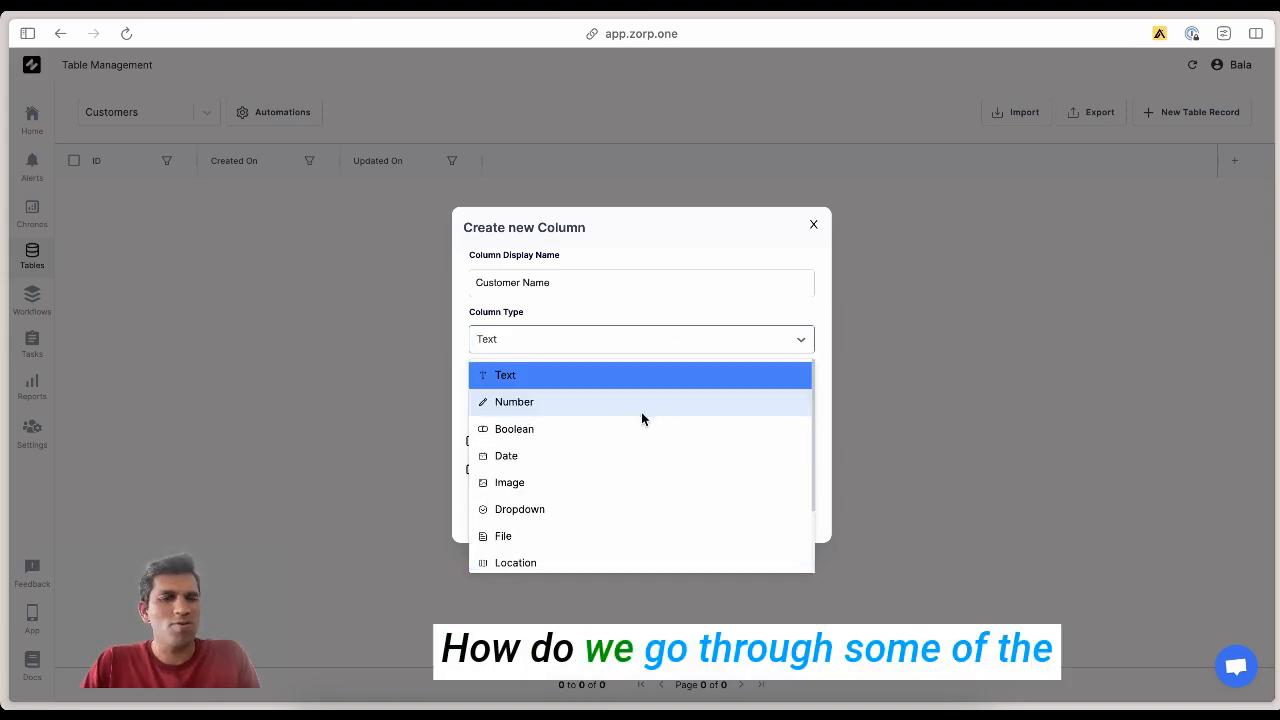
pyautogui.click(636, 376)
pyautogui.click(637, 512)
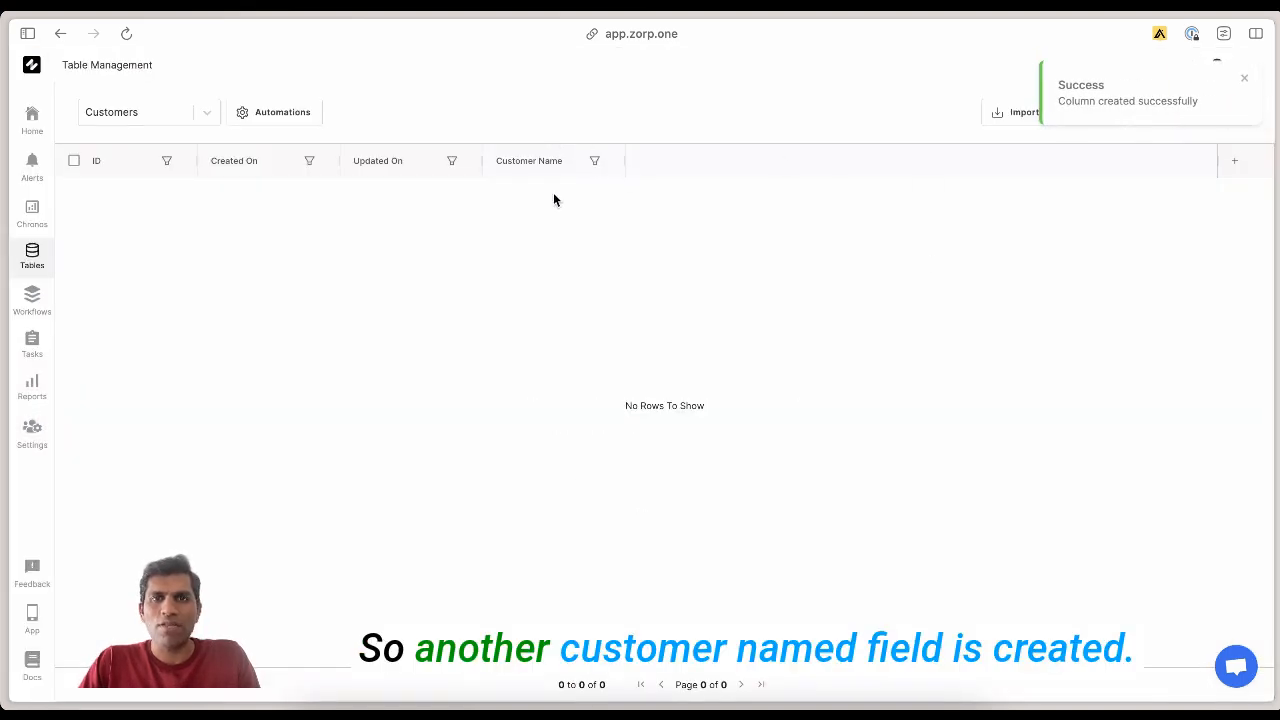
# Step: Add a mandatory Number column named Customer Phone to the Customers table
pyautogui.click(1235, 161)
pyautogui.click(571, 314)
pyautogui.write('Customer Phone')
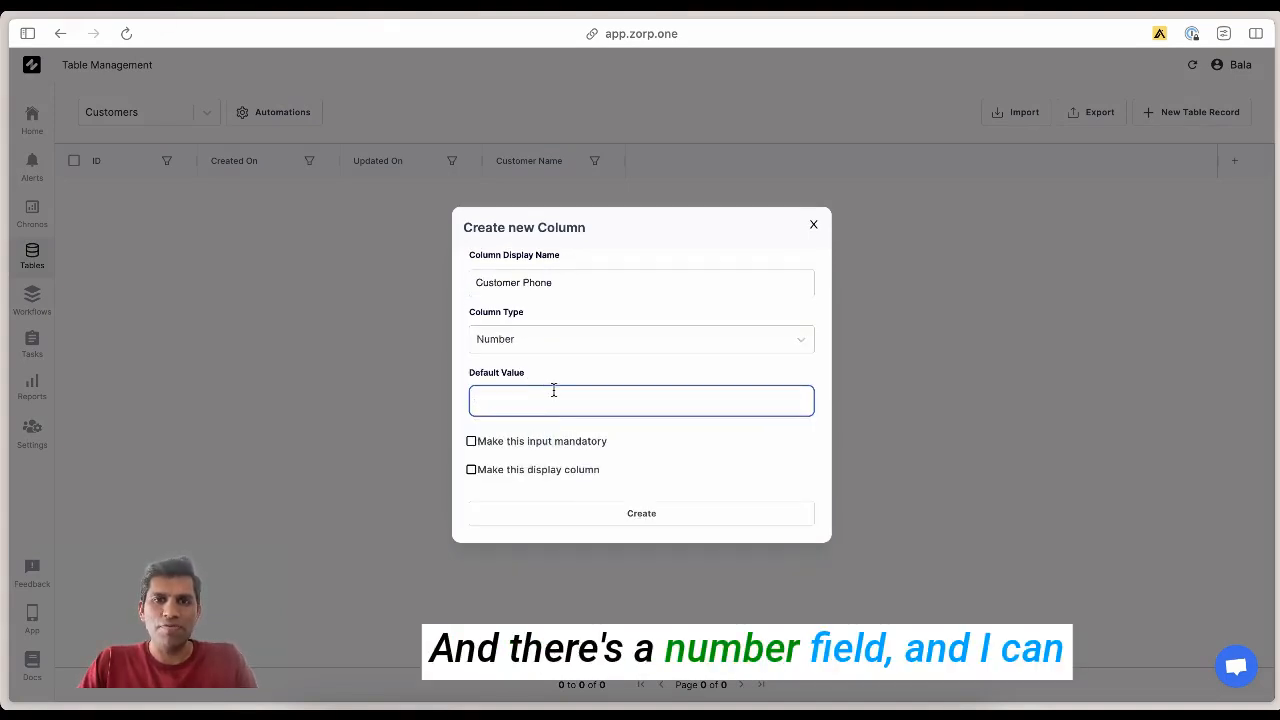
pyautogui.click(534, 447)
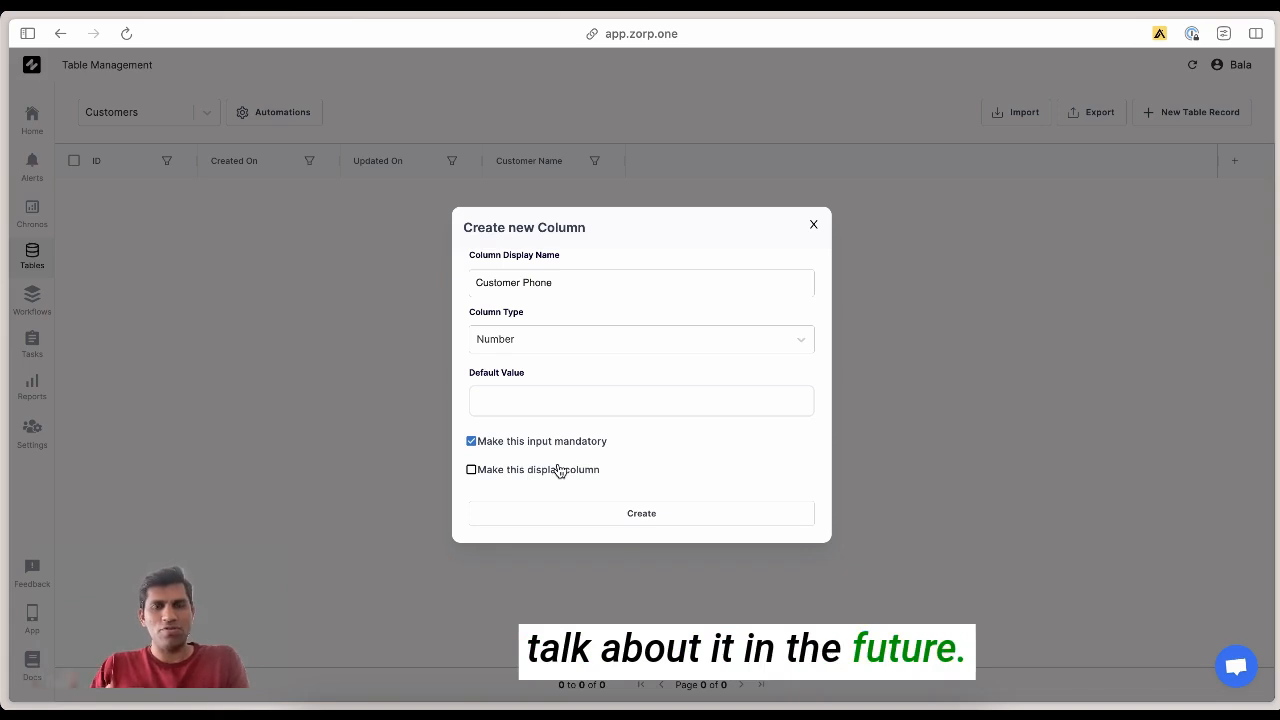
pyautogui.click(594, 514)
# Step: Add a Location column named Customer Location, without default address, latitude or longitude values
pyautogui.click(1234, 161)
pyautogui.click(689, 309)
pyautogui.click(645, 371)
pyautogui.click(553, 535)
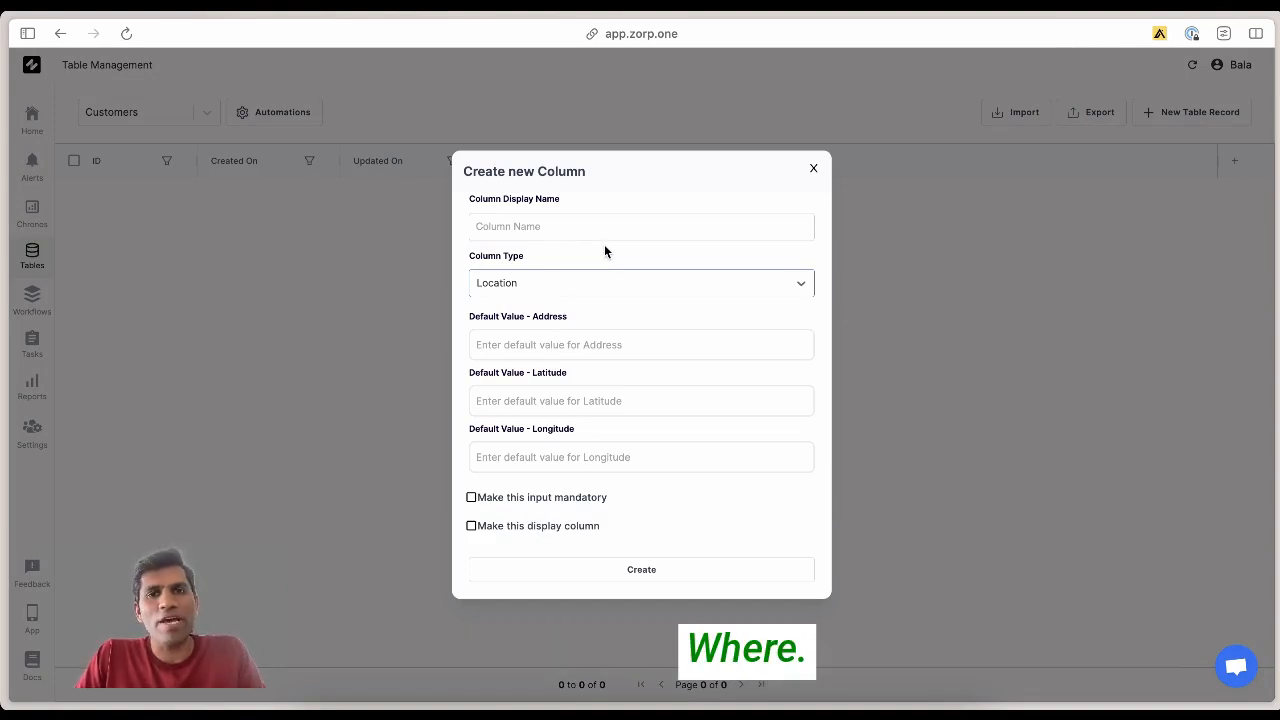
pyautogui.click(562, 344)
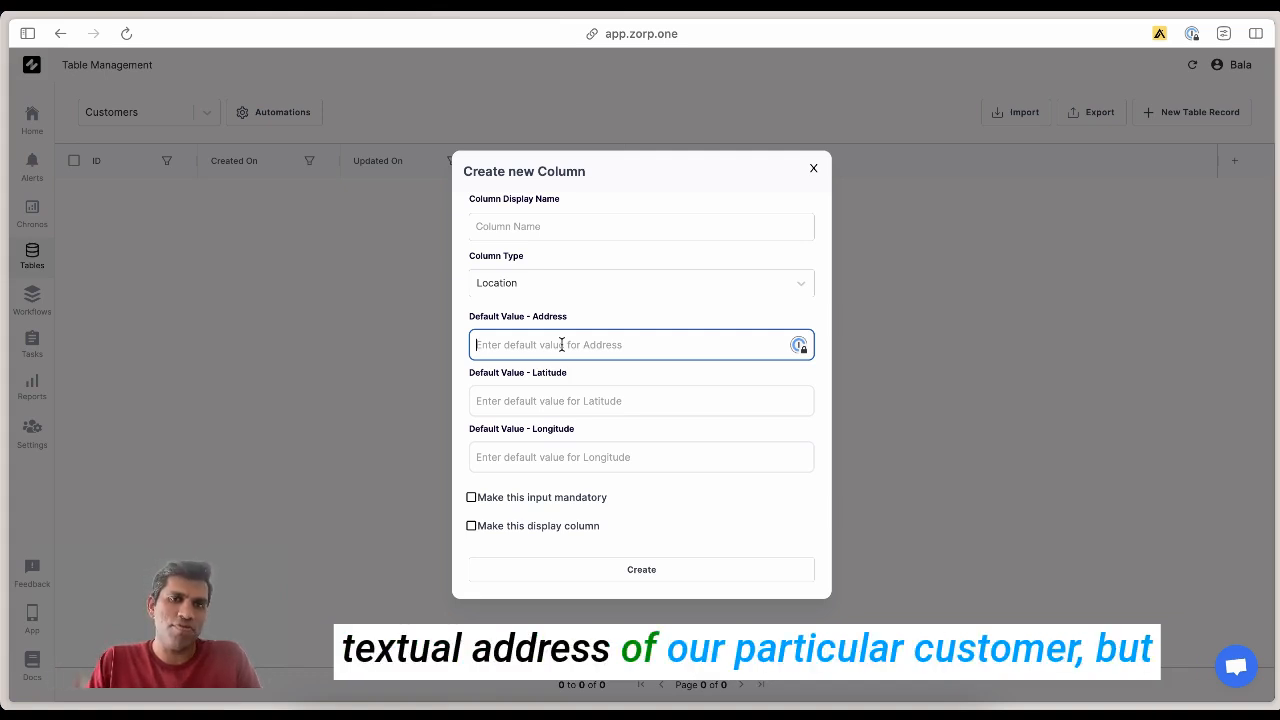
pyautogui.click(562, 400)
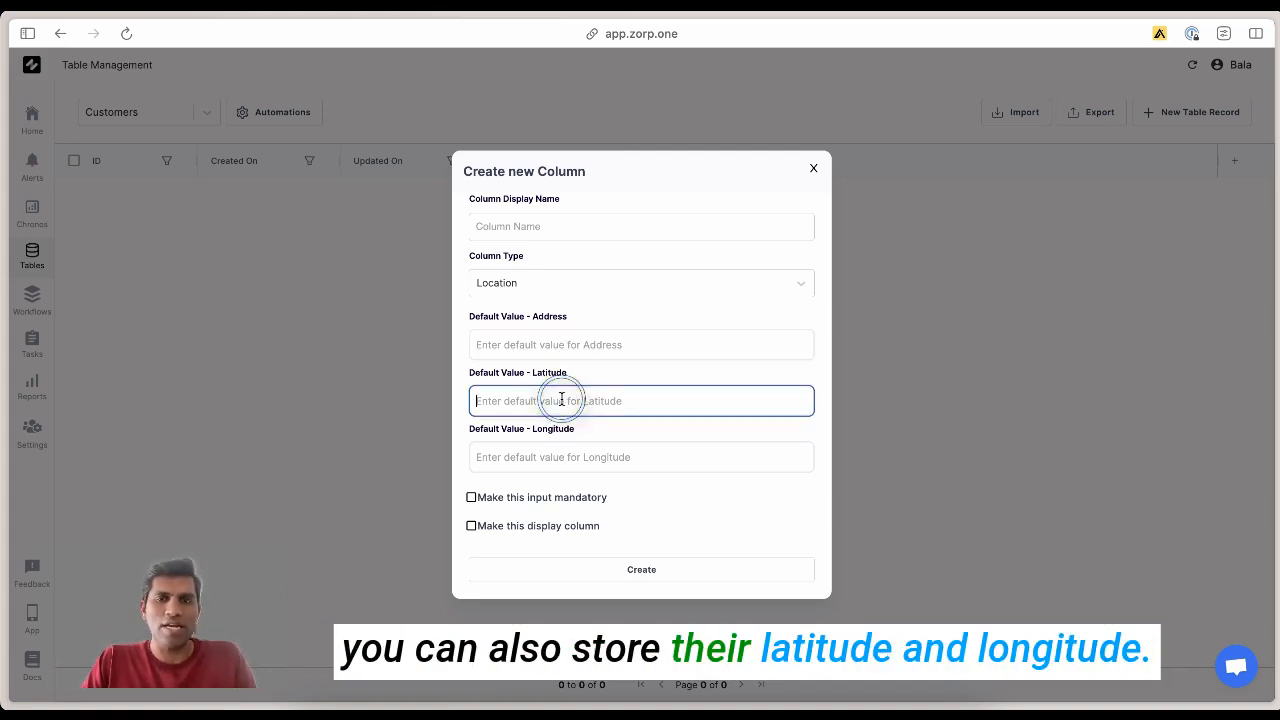
pyautogui.click(533, 222)
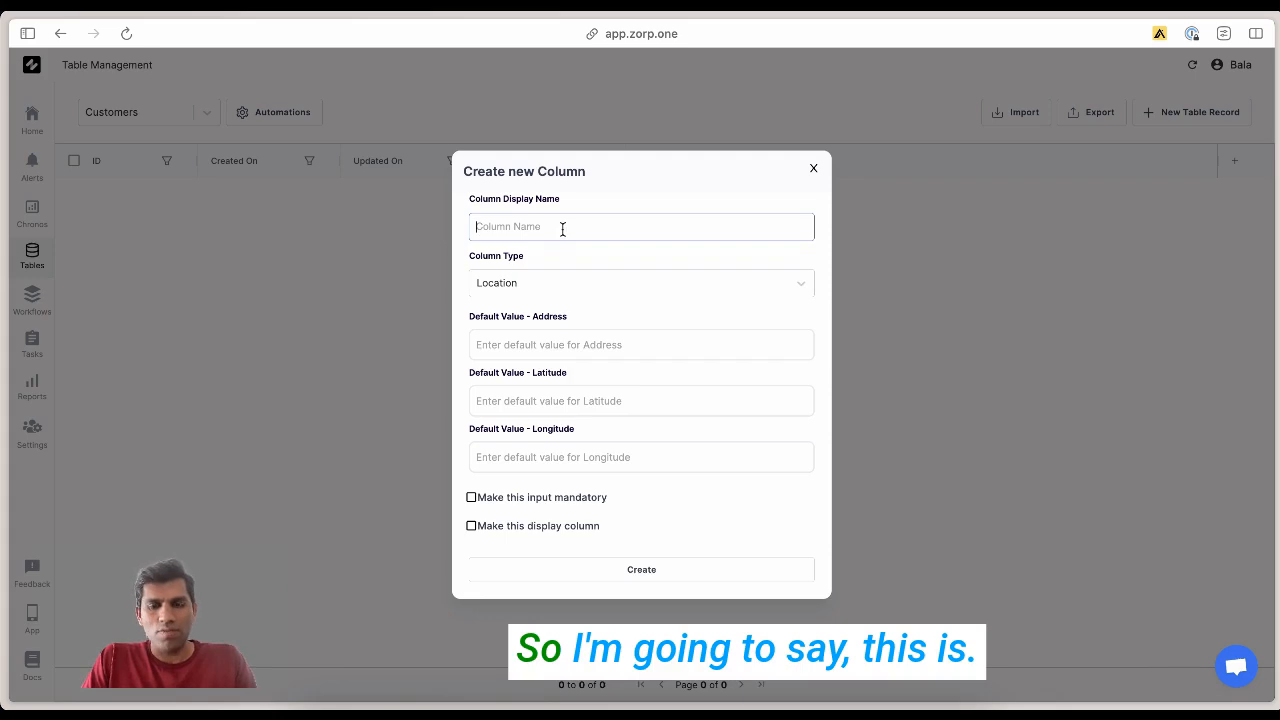
pyautogui.write('mer')
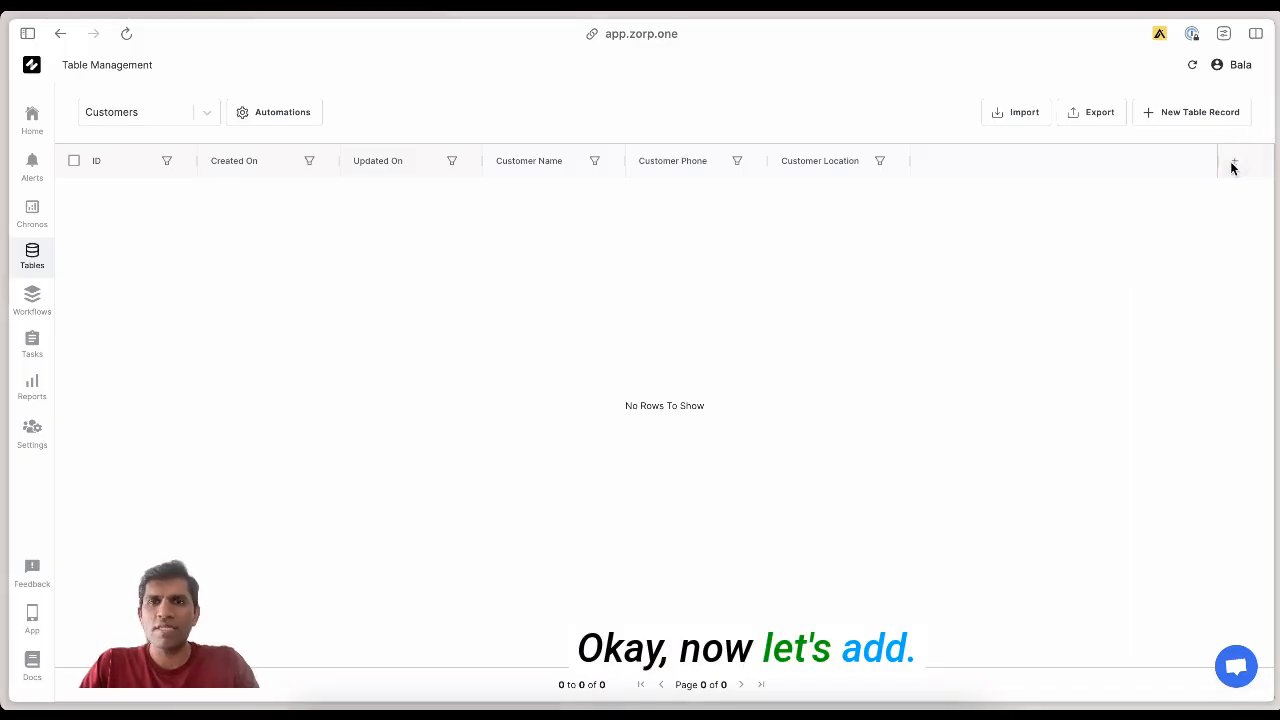
# Step: Add a Computed Column named Computed Test and check its edit settings without changing them
pyautogui.click(1237, 160)
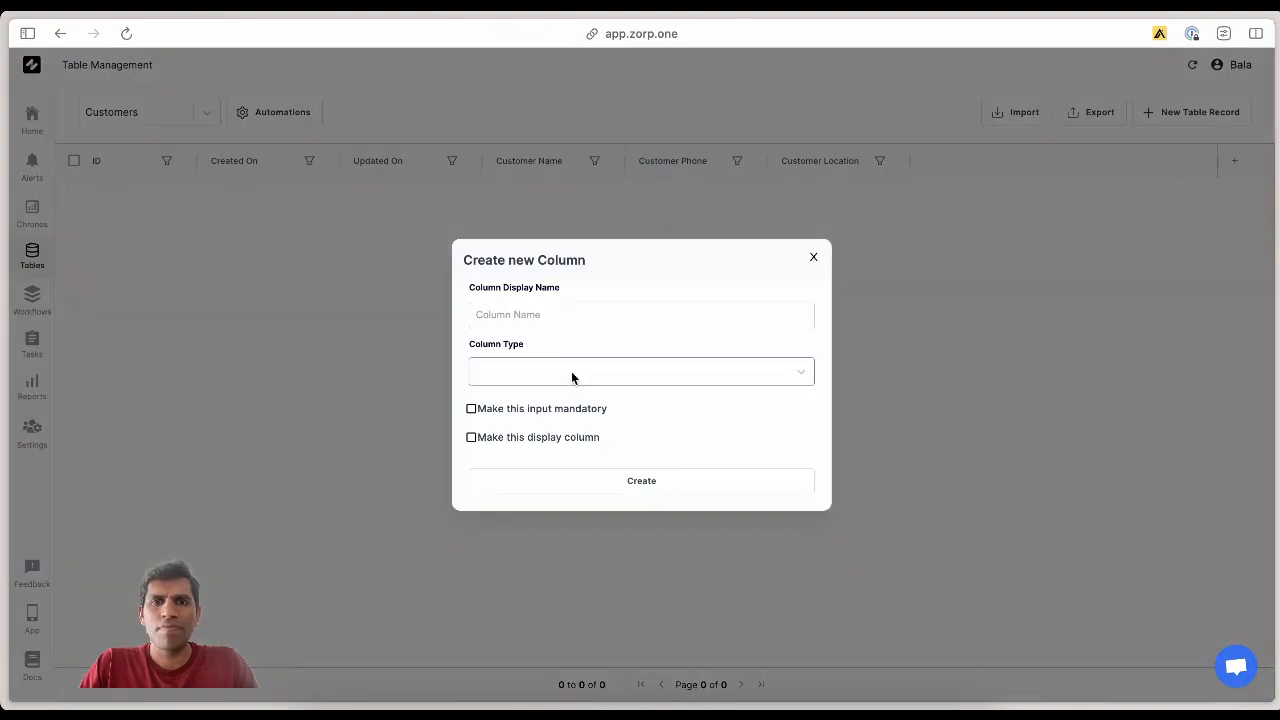
pyautogui.click(572, 374)
pyautogui.scroll(-2, 562, 538)
pyautogui.click(537, 538)
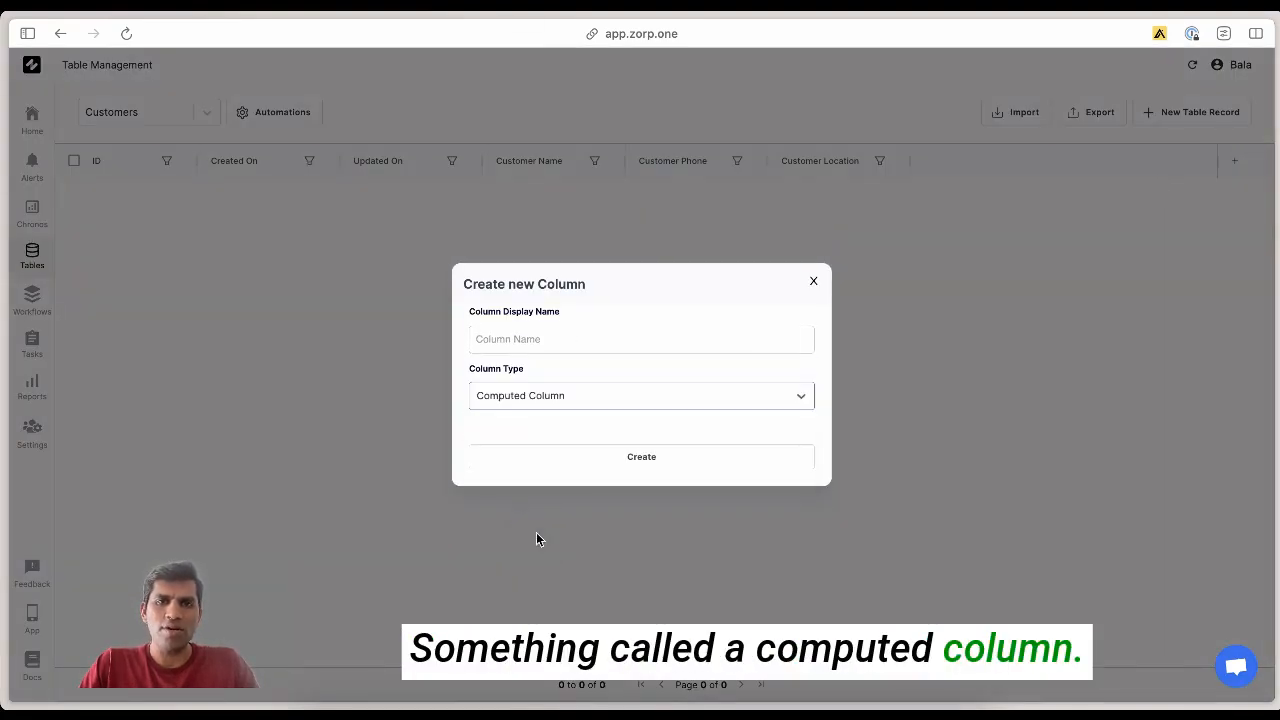
pyautogui.click(577, 337)
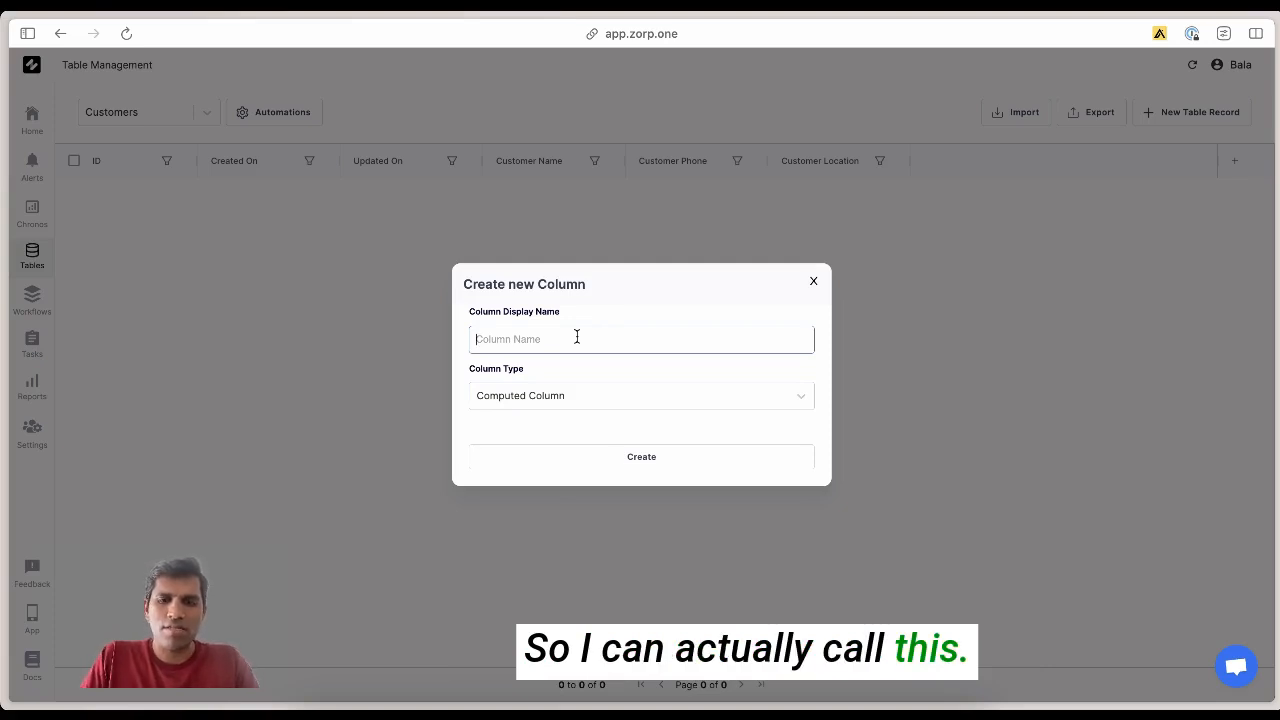
pyautogui.write('Computed Test')
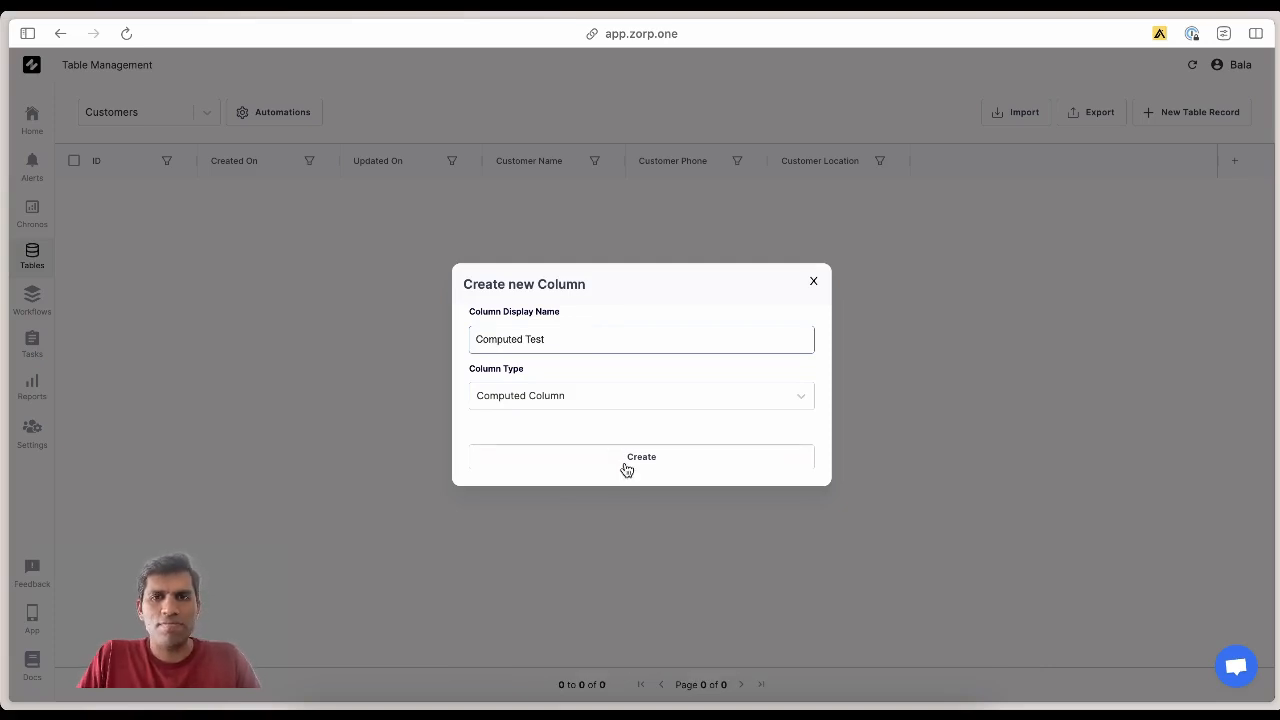
pyautogui.click(626, 462)
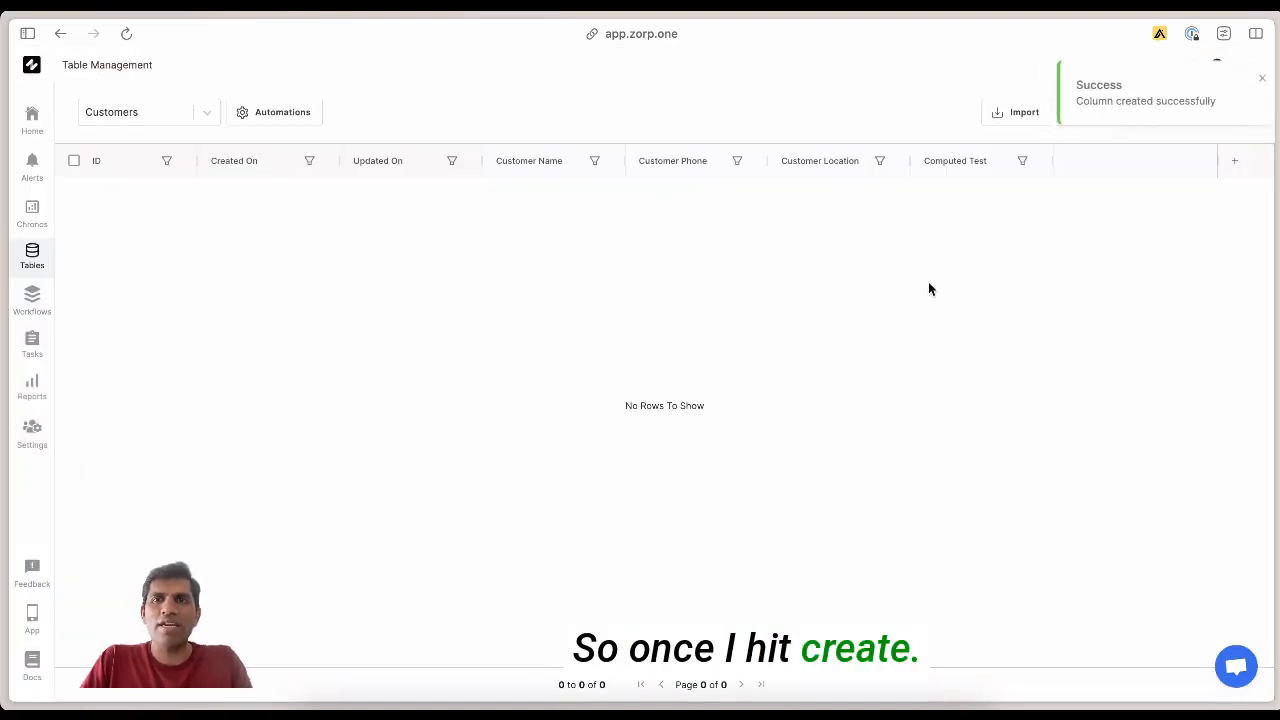
pyautogui.click(1030, 162)
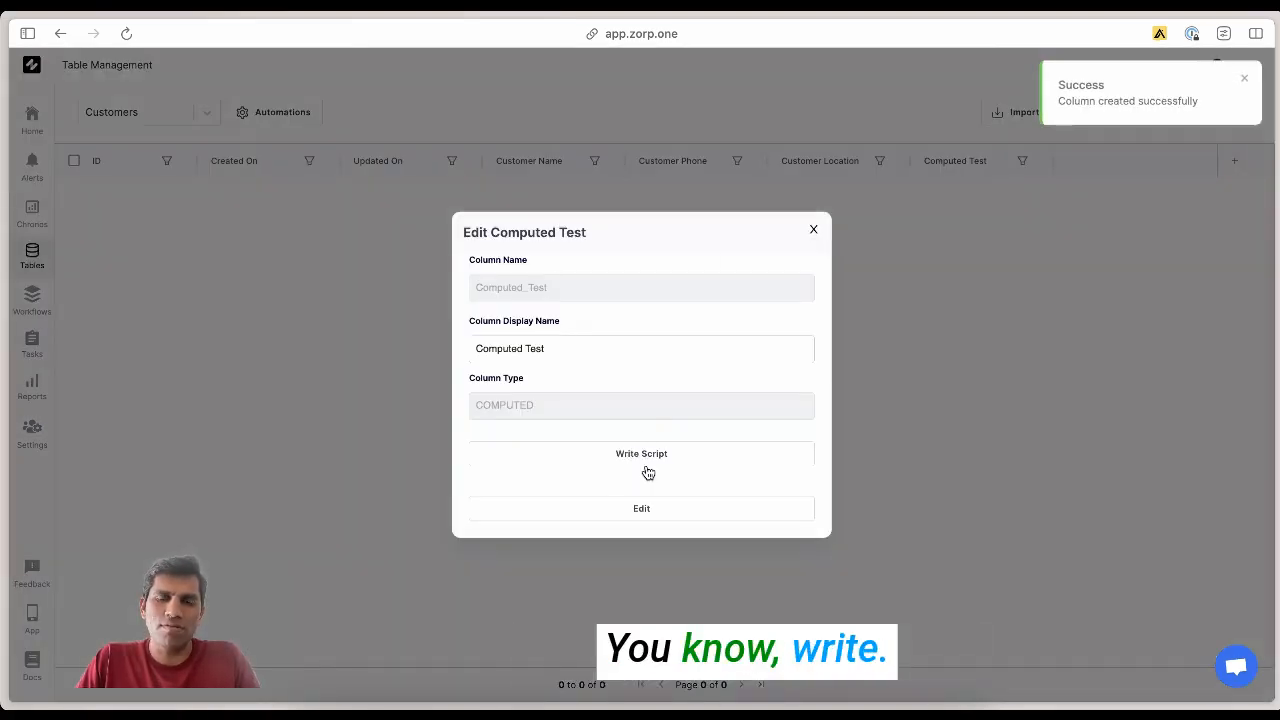
pyautogui.click(814, 229)
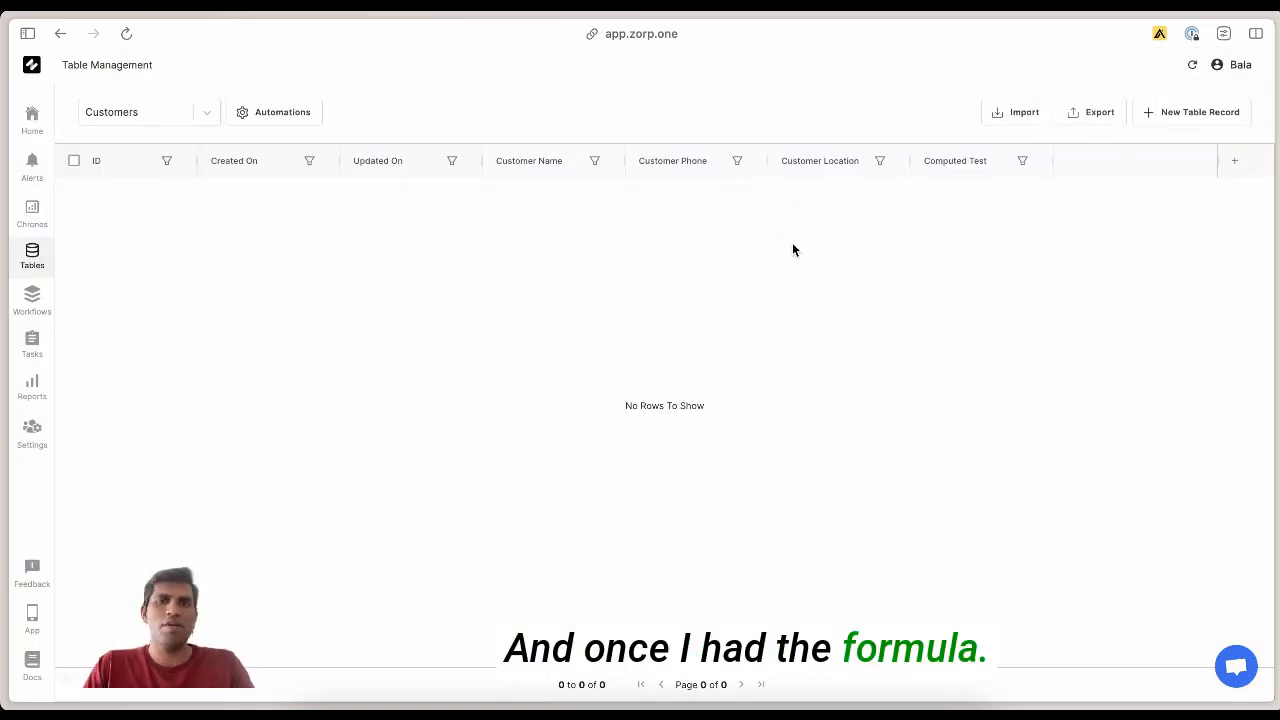
# Step: Start a new column of type Button in the Customers table and view its available actions
pyautogui.click(1232, 162)
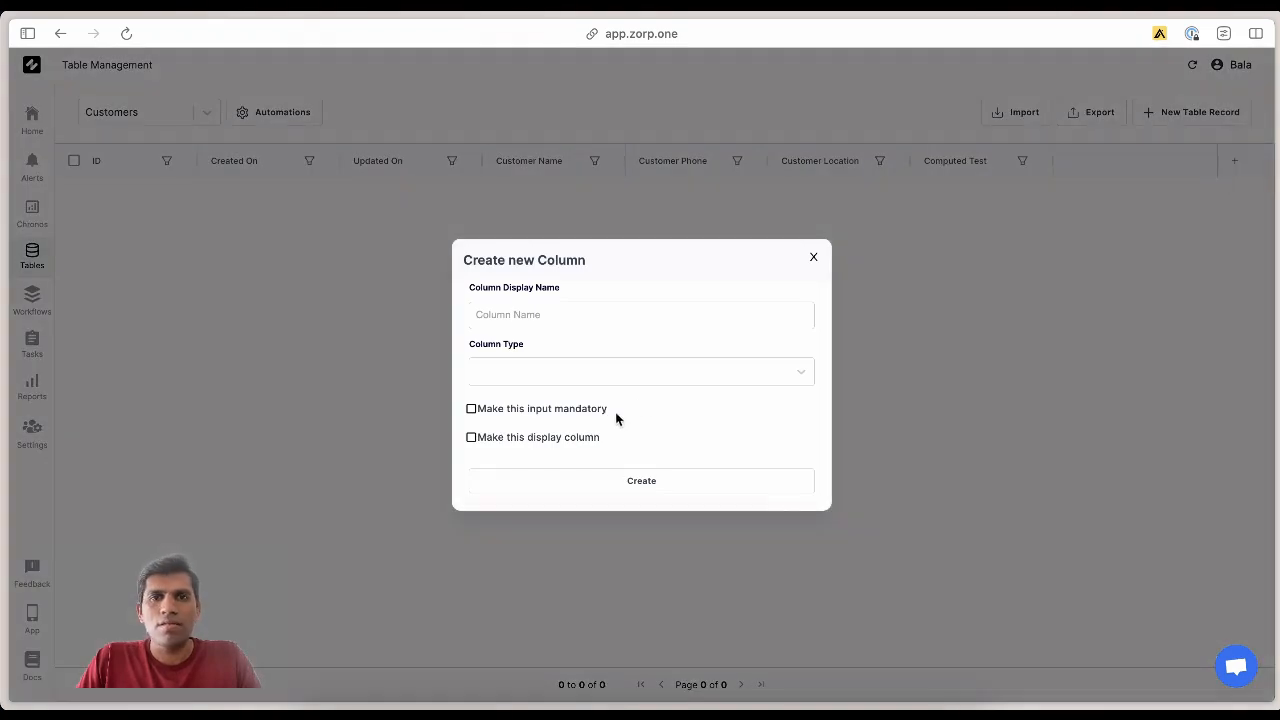
pyautogui.click(637, 371)
pyautogui.scroll(-2, 629, 520)
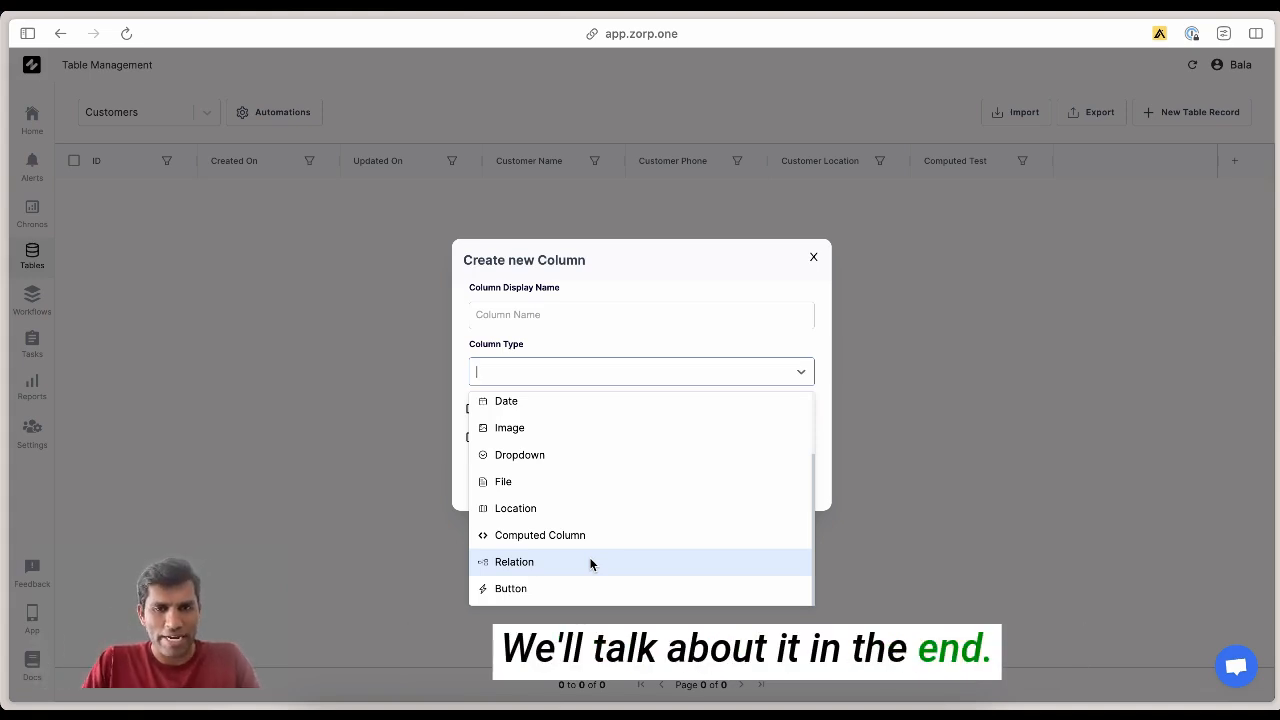
pyautogui.click(566, 595)
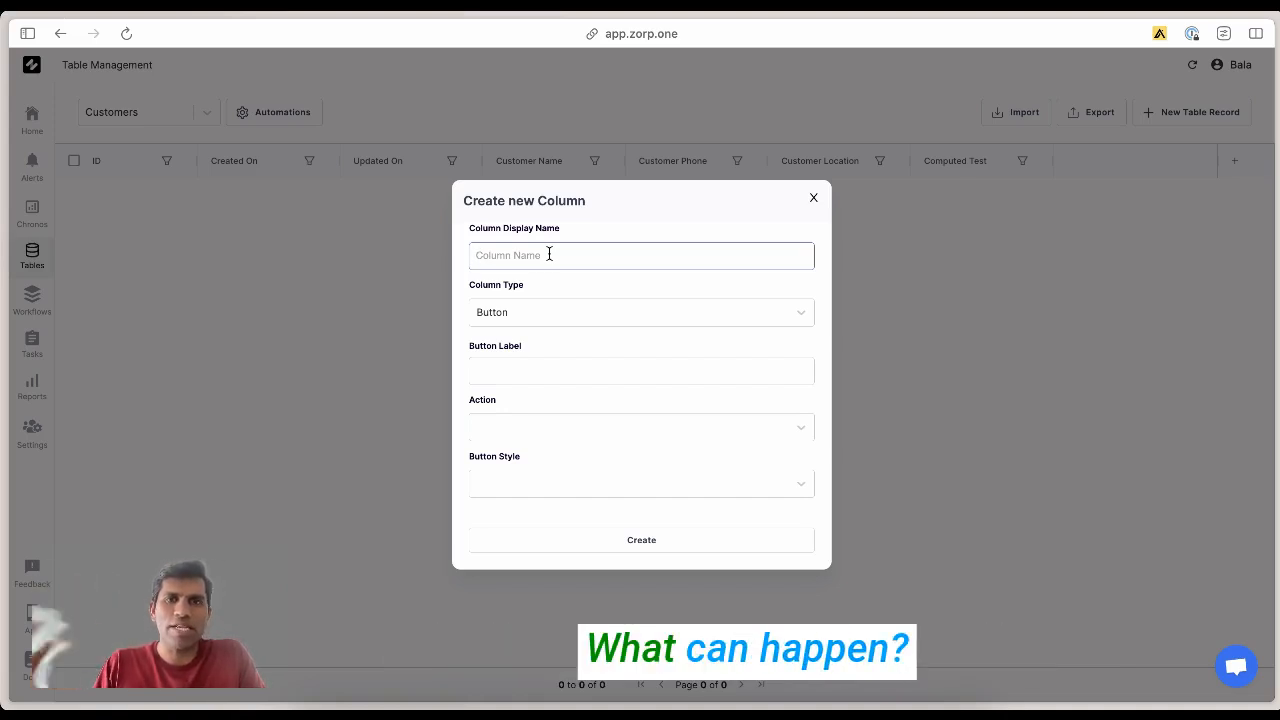
pyautogui.click(566, 435)
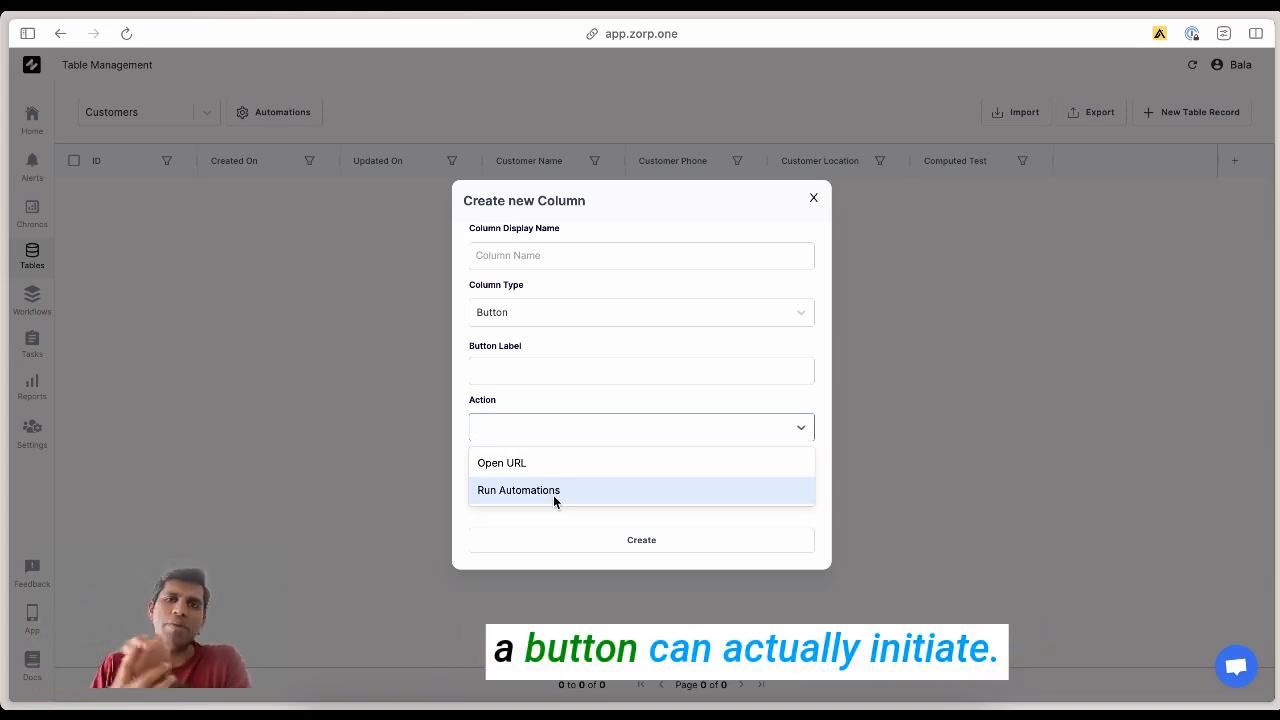
# Step: Create the Button column LinkedIn URL in the Customers table with label Open, action Open URL and style Primary Outlined
pyautogui.click(584, 259)
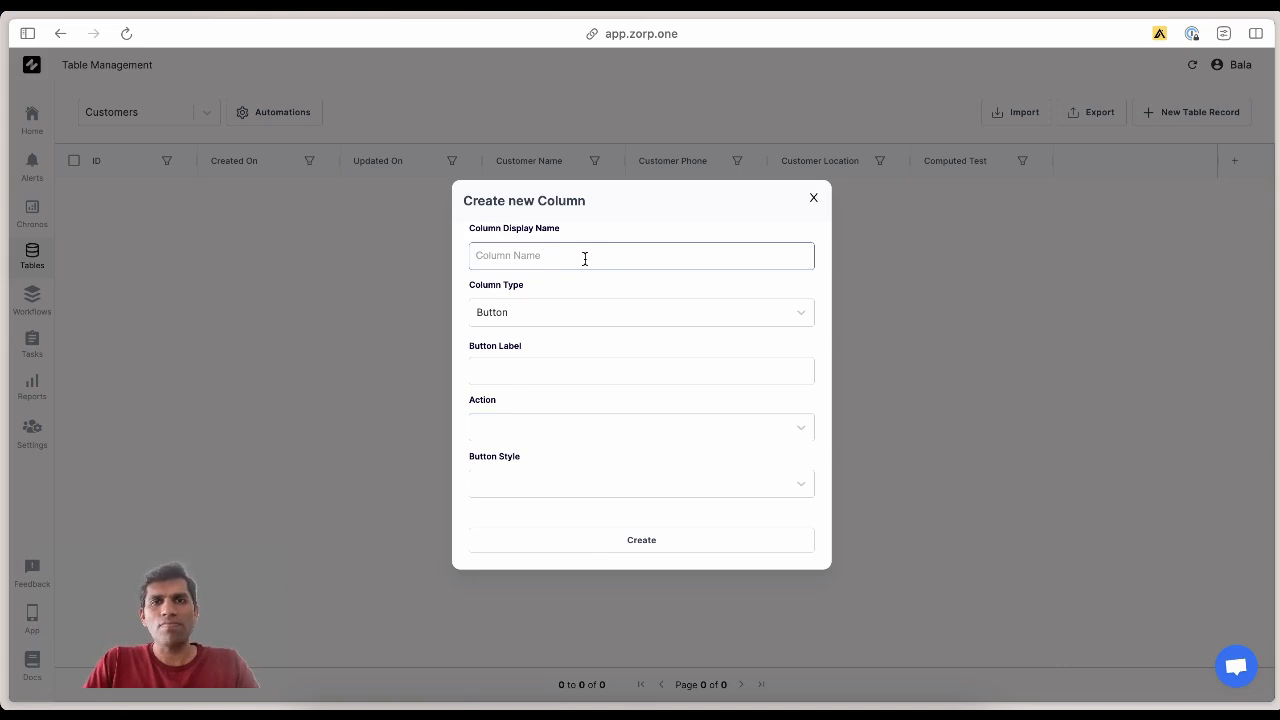
pyautogui.write('LinkedIn URL')
pyautogui.click(572, 374)
pyautogui.write('Open')
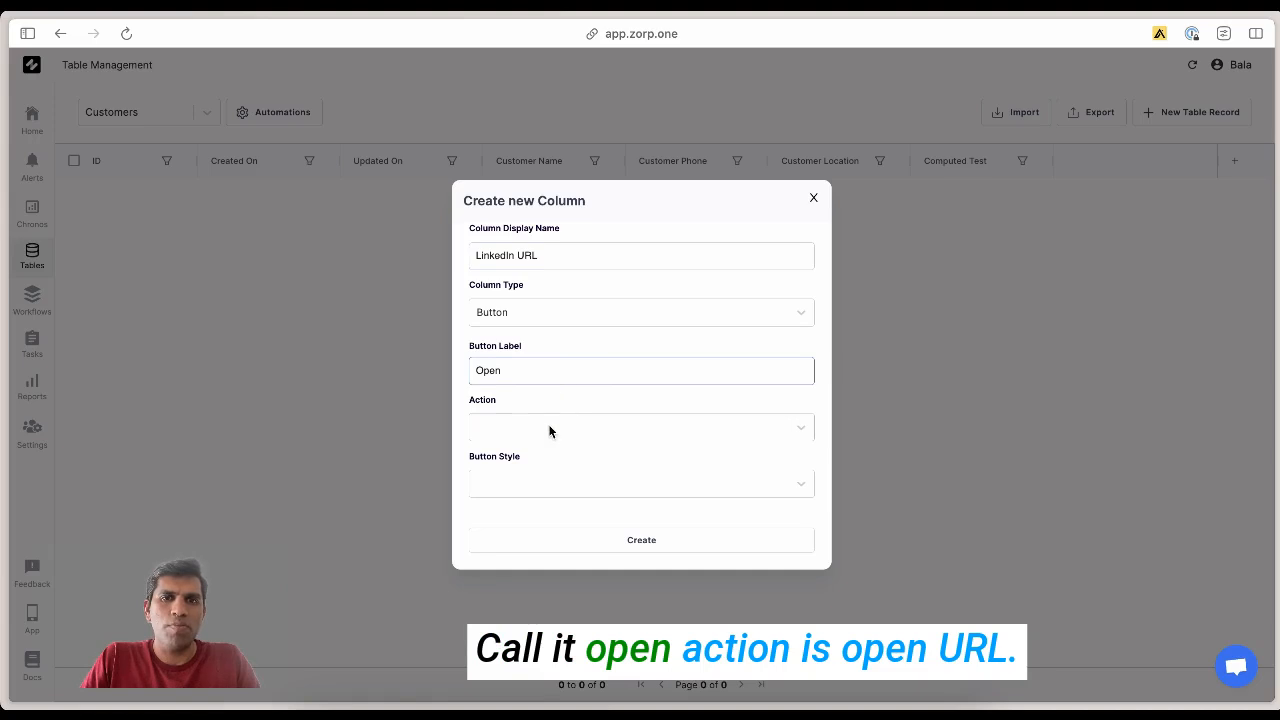
pyautogui.click(549, 431)
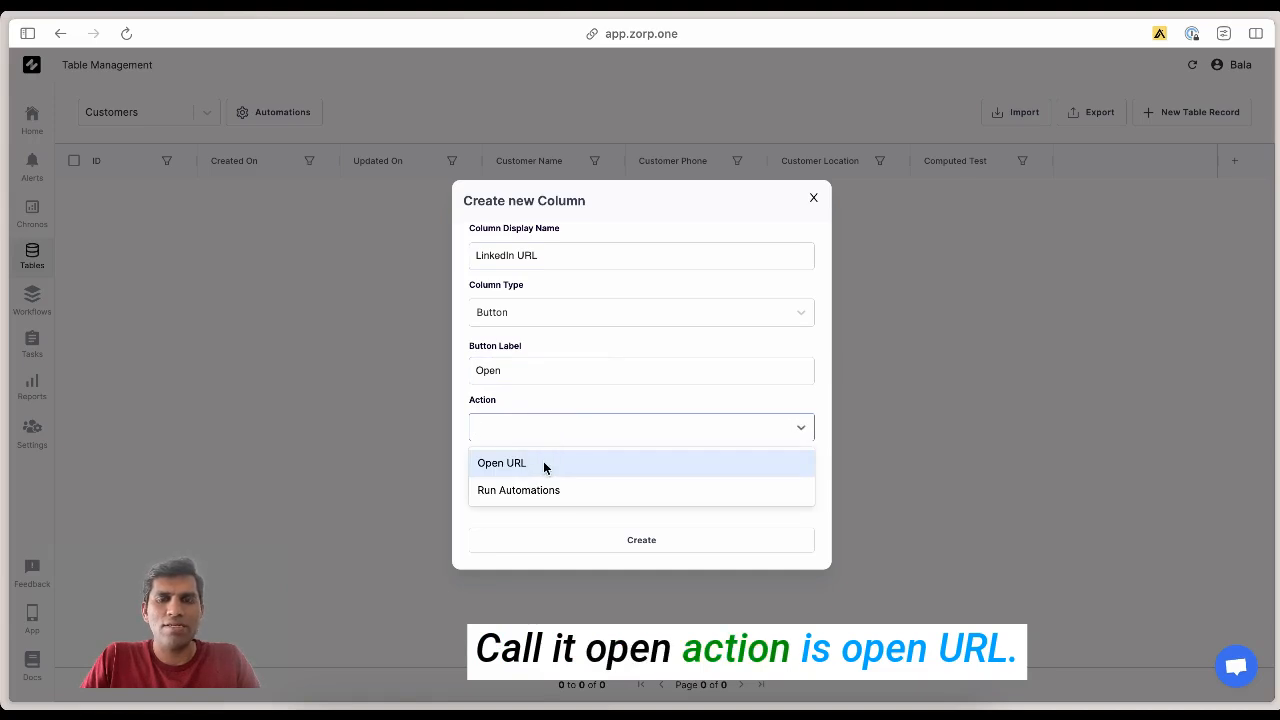
pyautogui.click(543, 462)
pyautogui.click(566, 485)
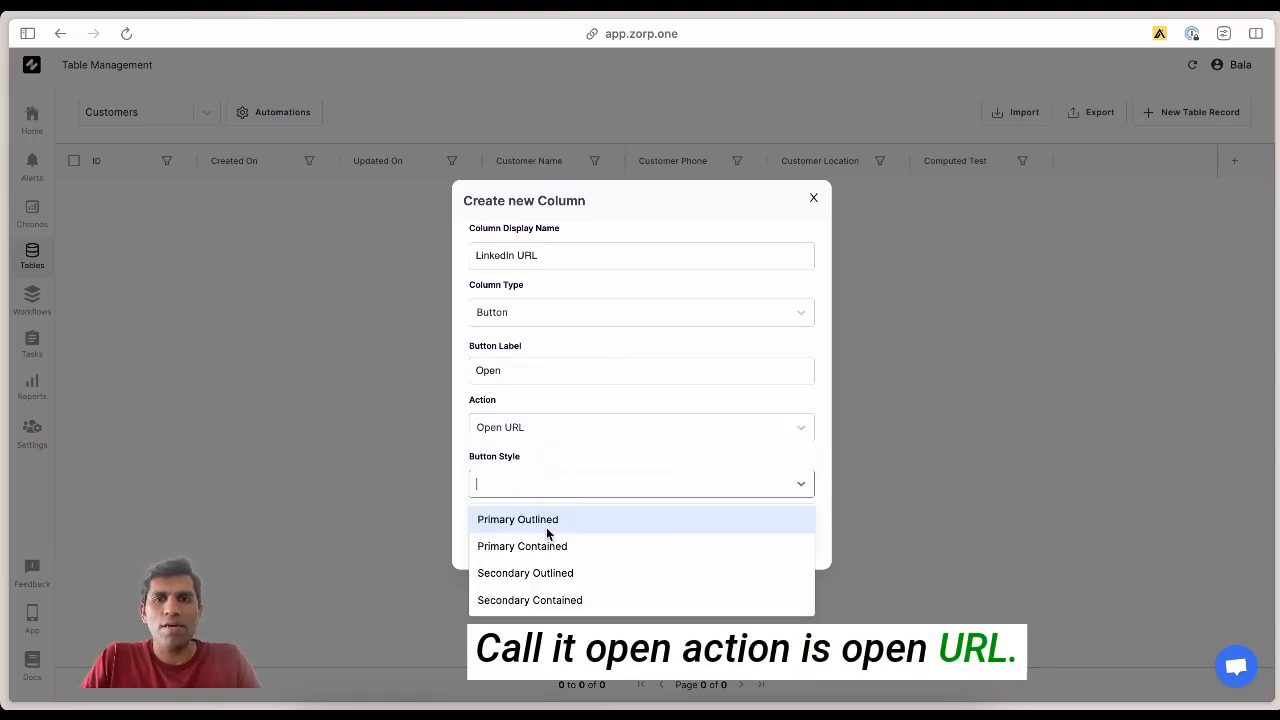
pyautogui.click(564, 518)
pyautogui.click(569, 541)
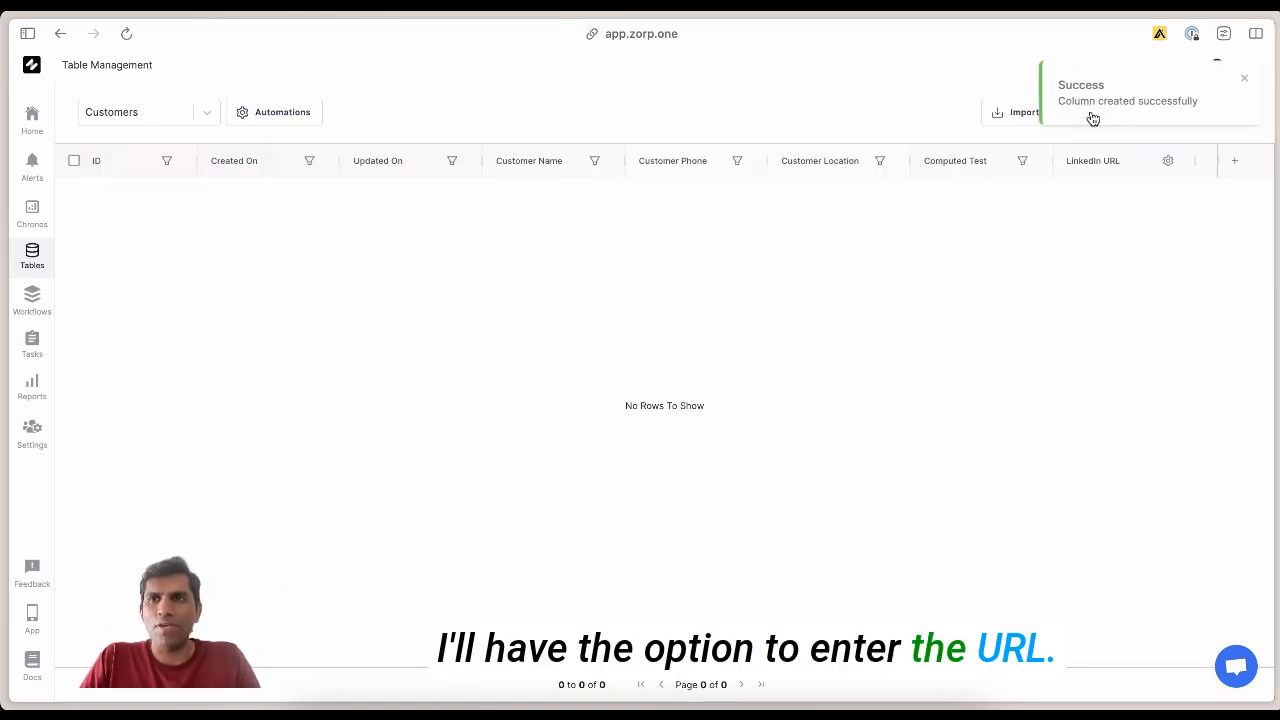
pyautogui.click(1236, 164)
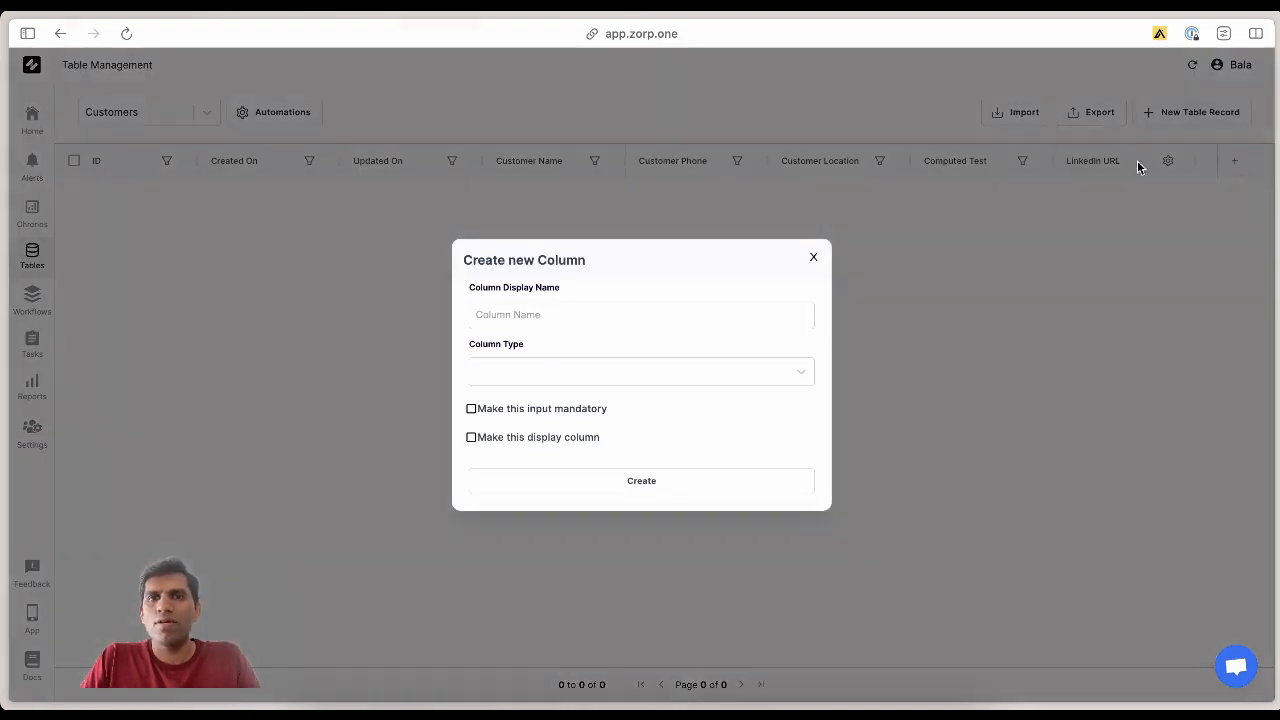
pyautogui.click(643, 374)
pyautogui.scroll(-2, 623, 505)
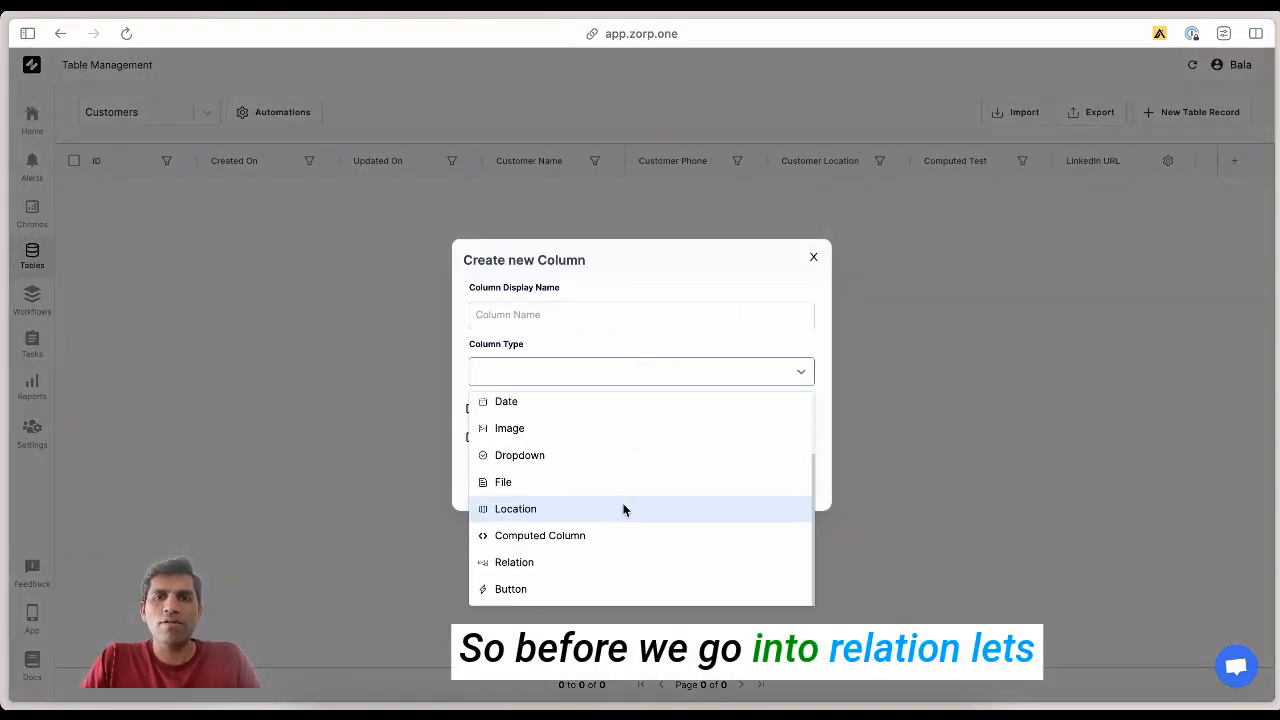
pyautogui.click(814, 259)
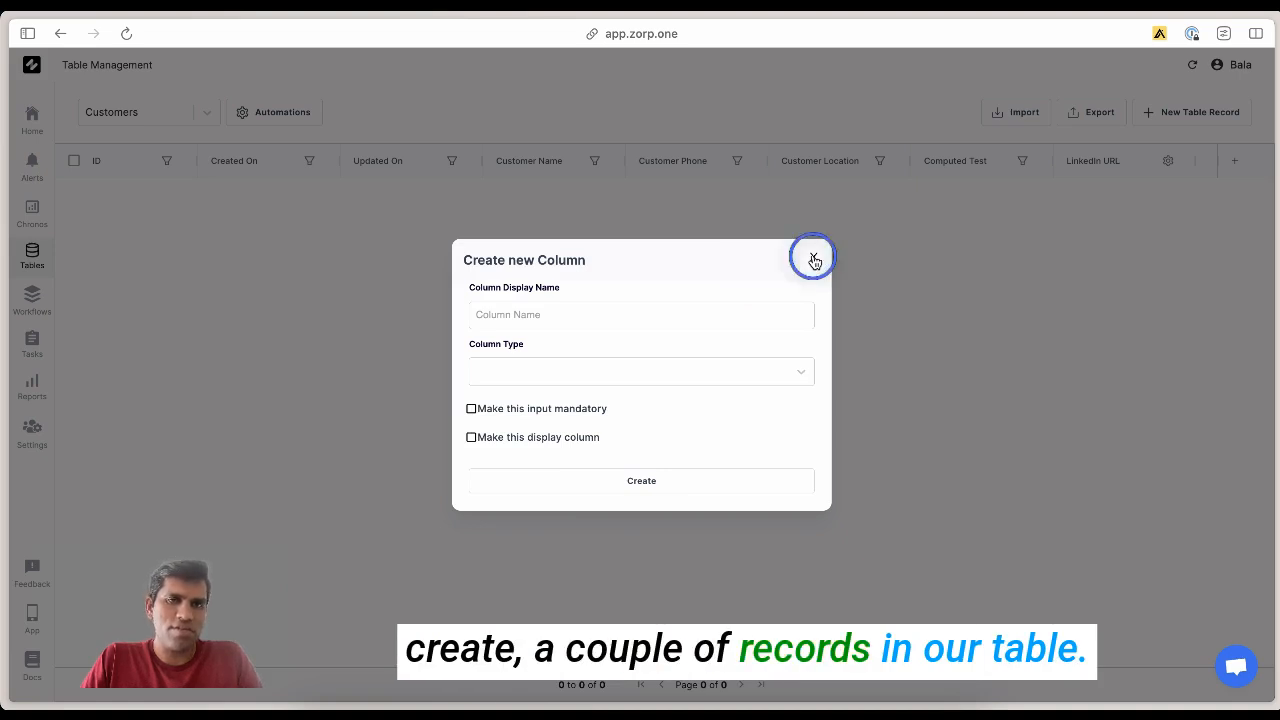
pyautogui.click(814, 259)
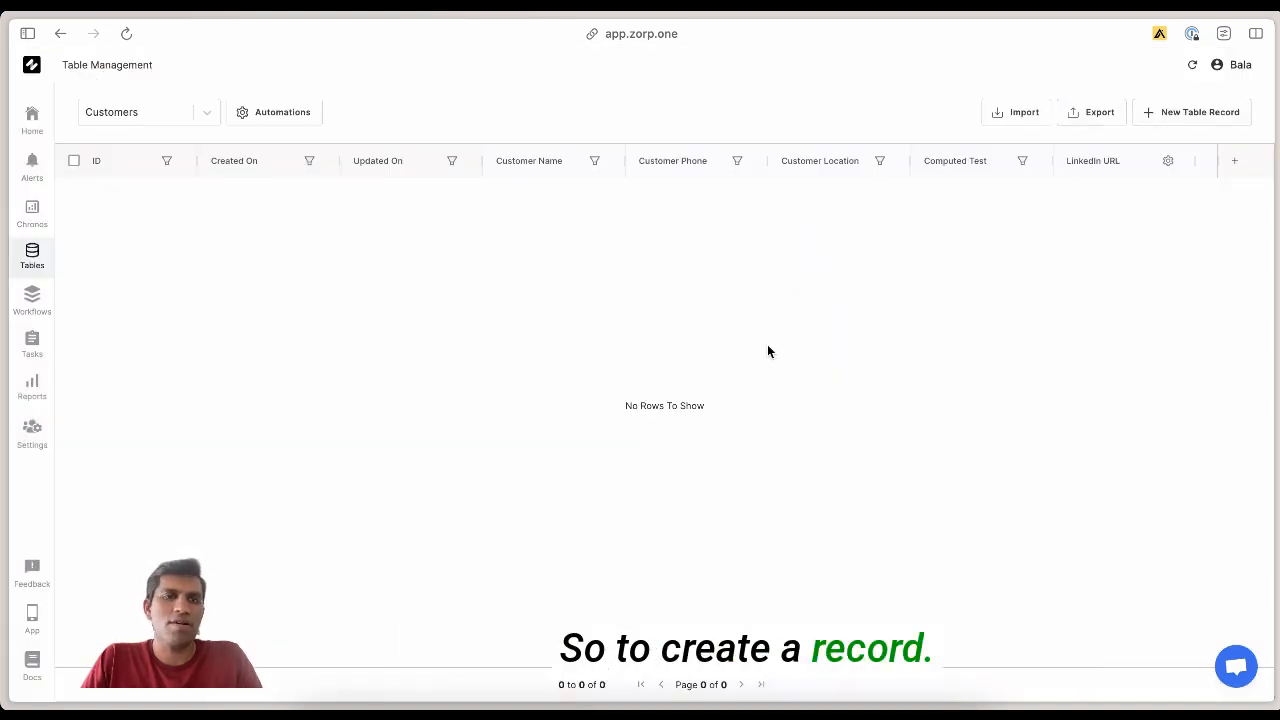
# Step: Create a customer record with the address, latitude 12.8787, longitude 77.4878, and the customer's full name and phone number
pyautogui.click(1193, 118)
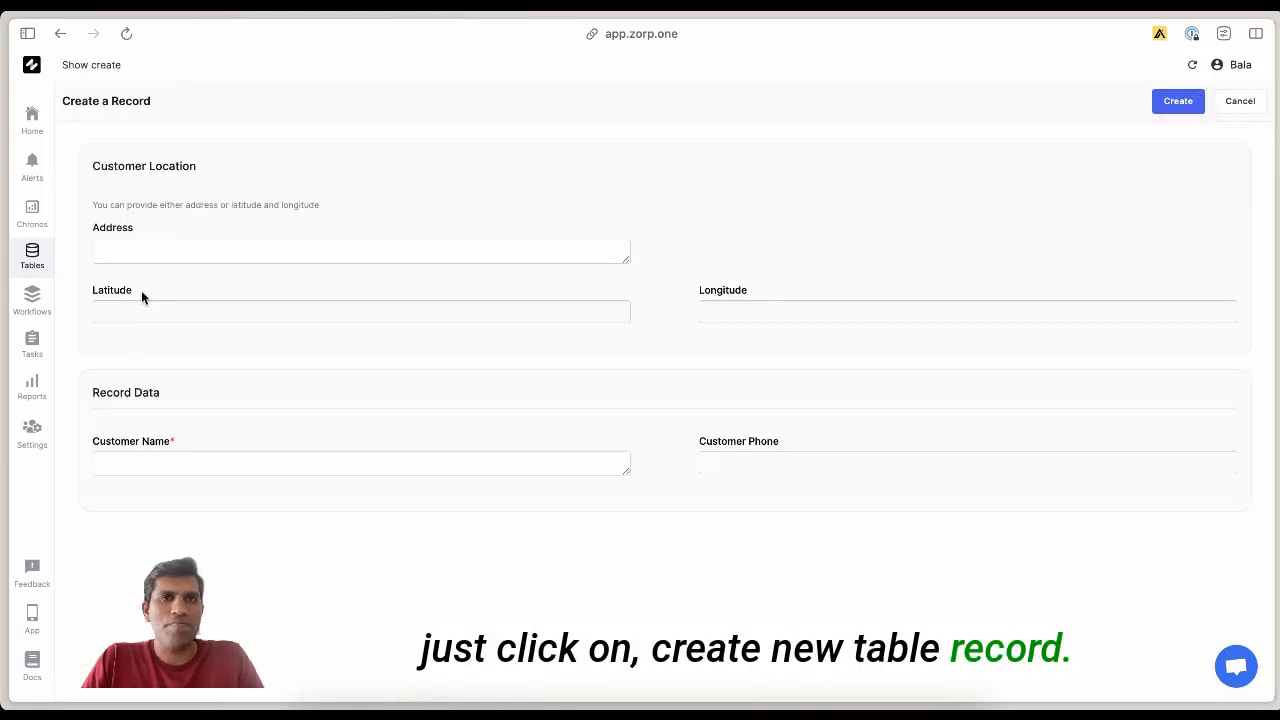
pyautogui.click(213, 248)
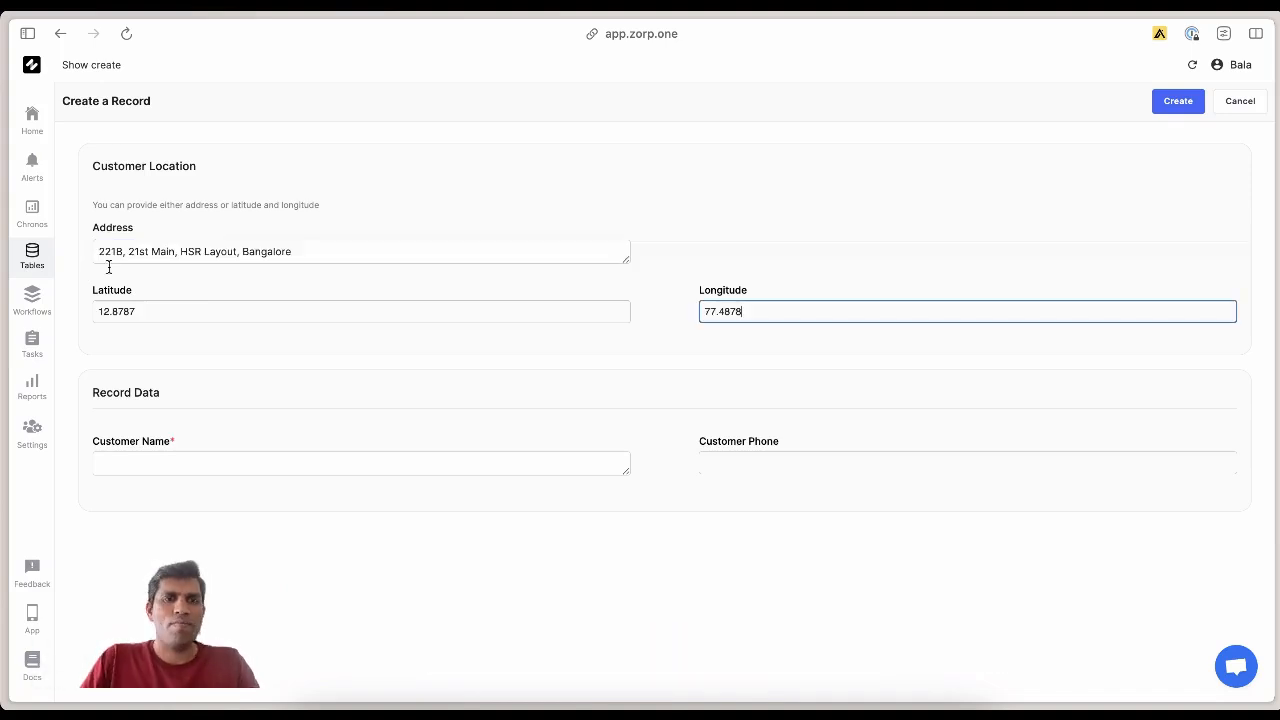
pyautogui.click(178, 463)
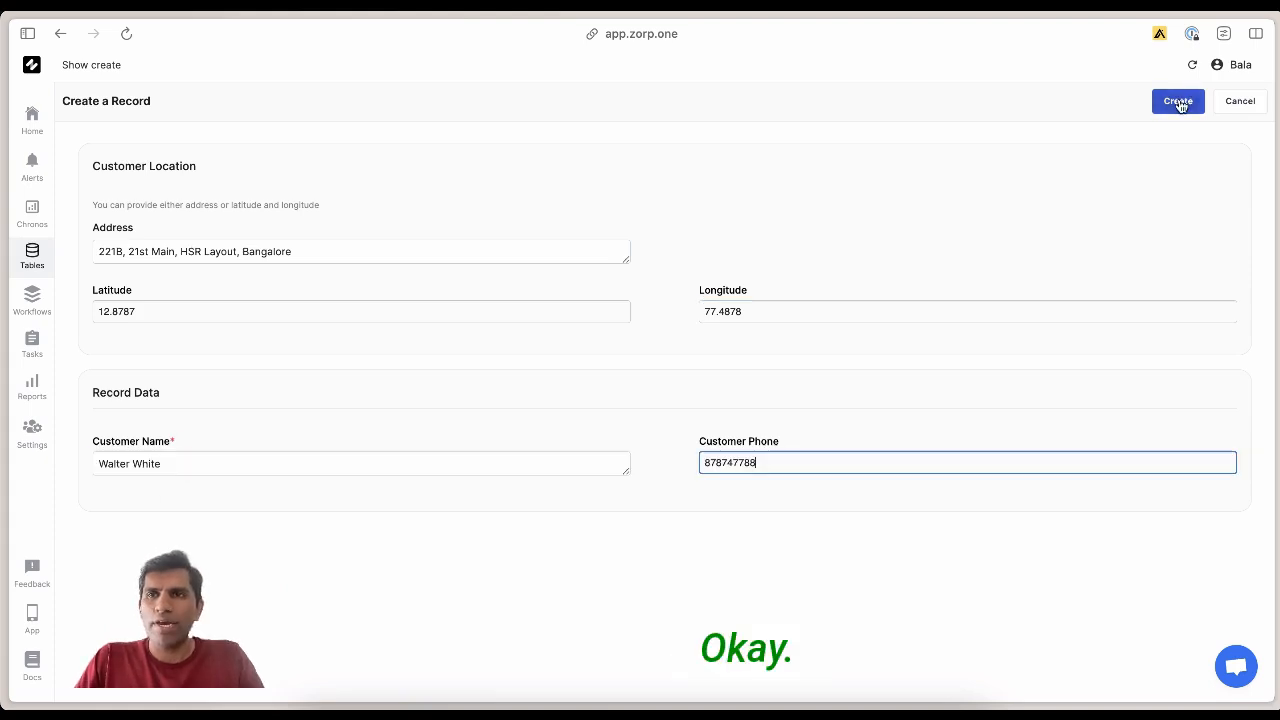
pyautogui.click(1180, 102)
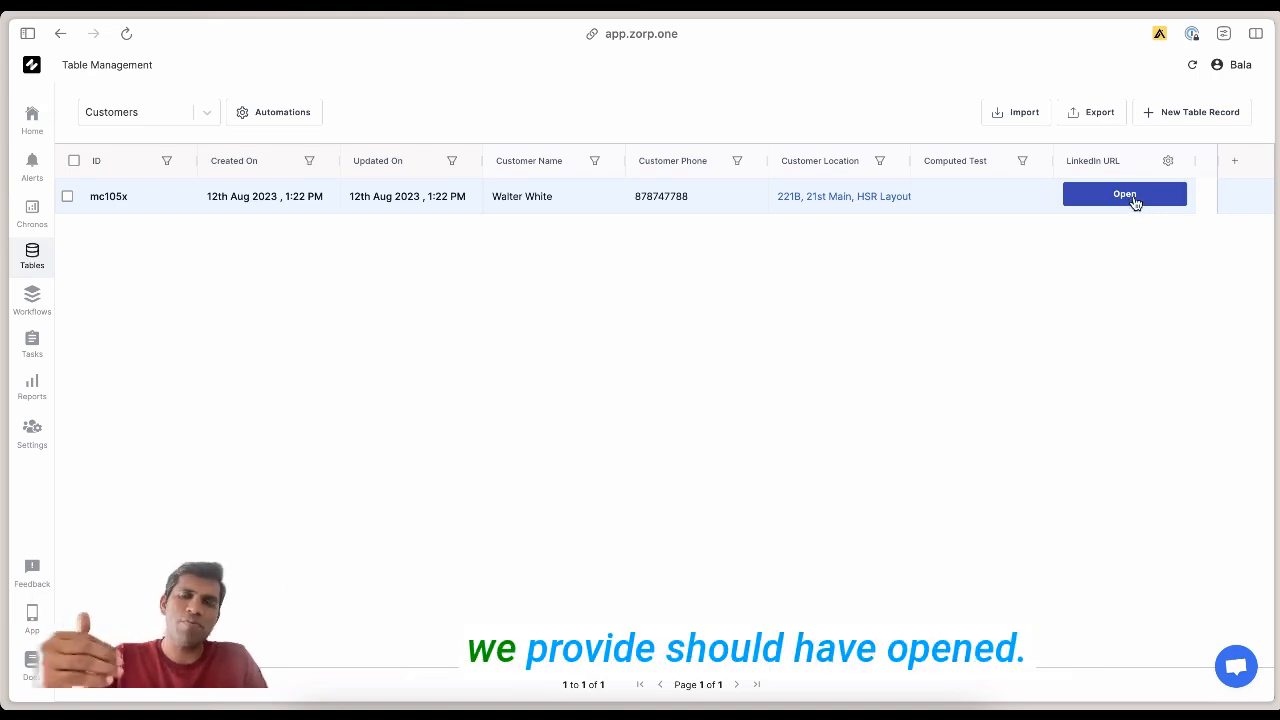
pyautogui.click(340, 261)
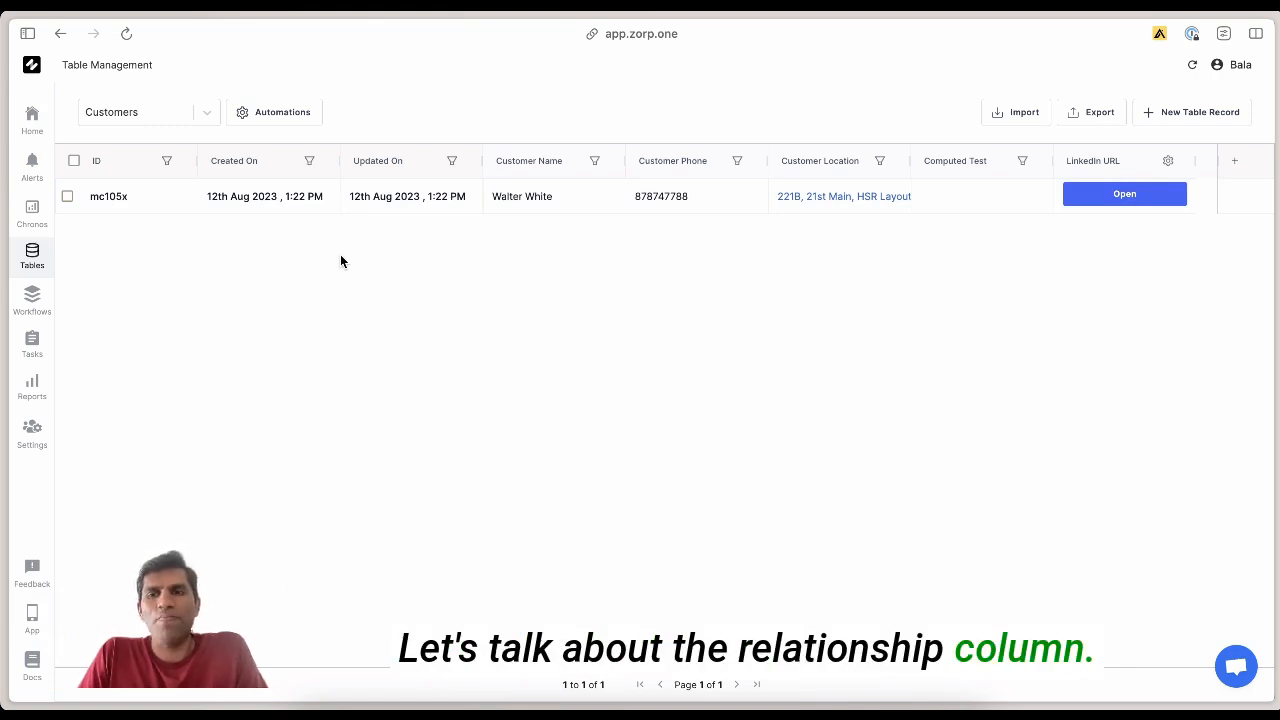
pyautogui.click(1234, 161)
pyautogui.click(640, 378)
pyautogui.scroll(-3, 638, 509)
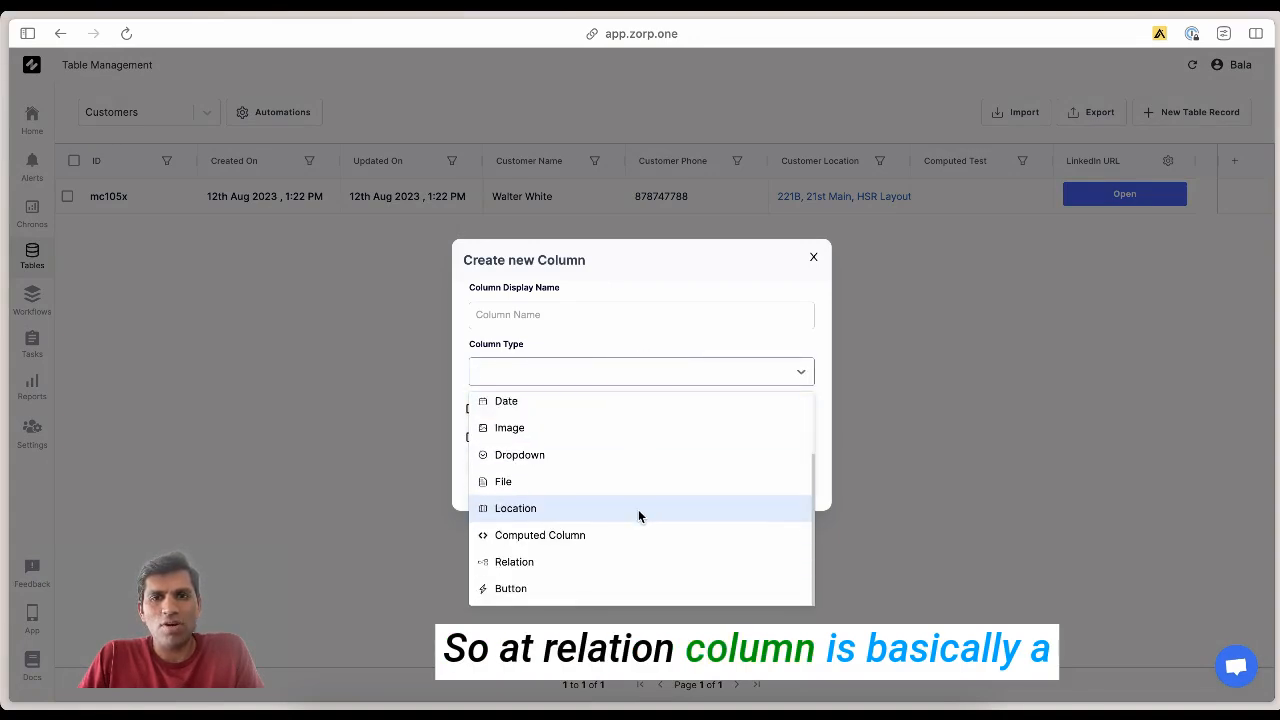
pyautogui.click(813, 259)
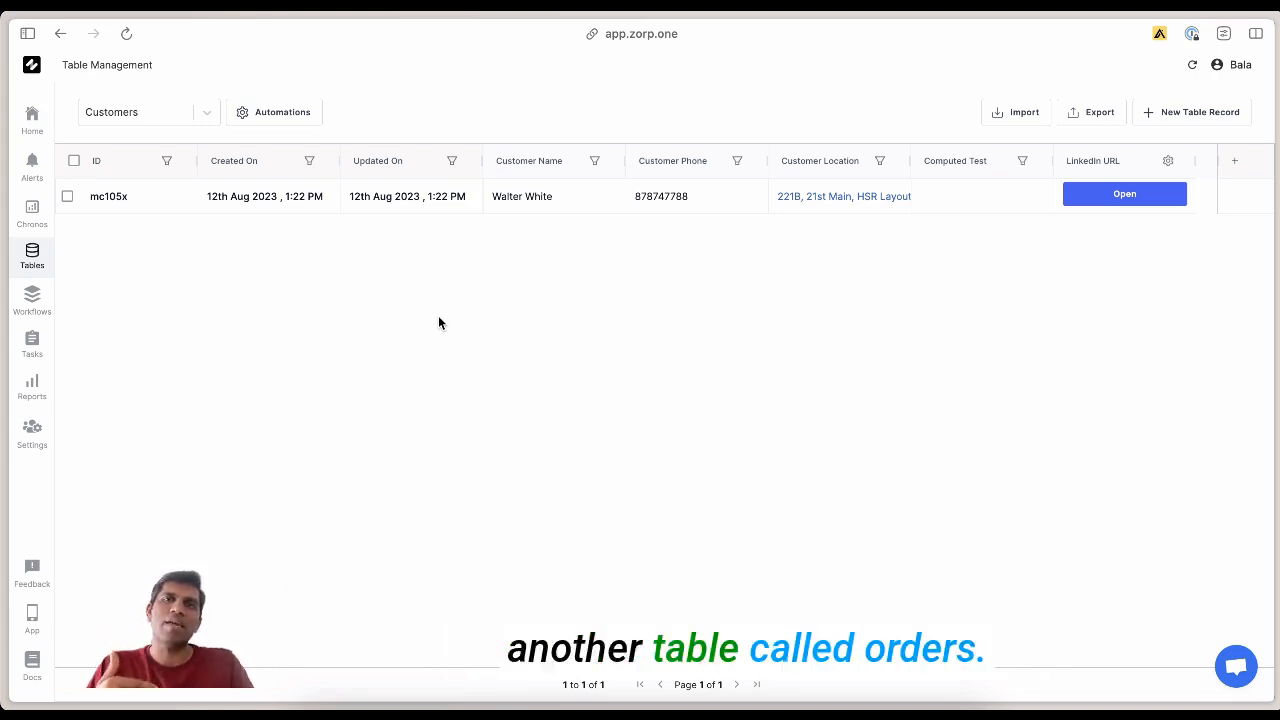
# Step: Switch to the Orders table and add a Text column named Order ID without a default value
pyautogui.click(138, 110)
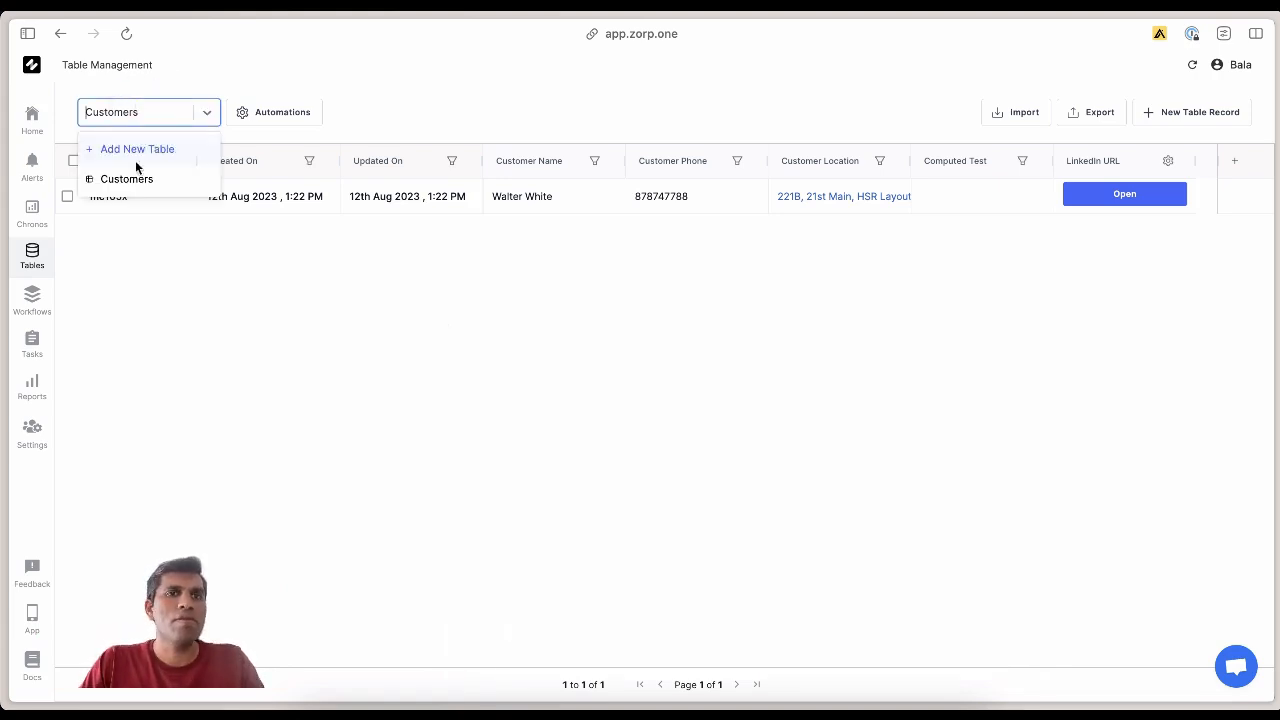
pyautogui.click(130, 206)
pyautogui.click(1235, 162)
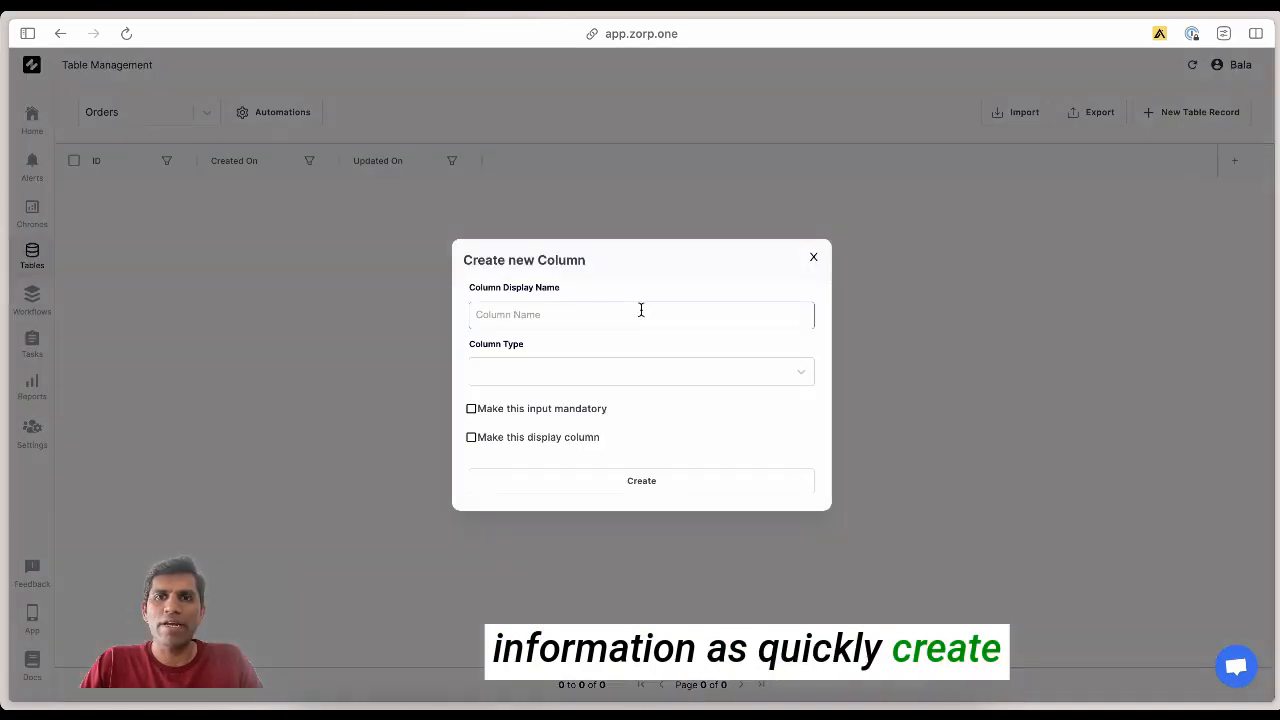
pyautogui.write('Order ID')
pyautogui.click(610, 374)
pyautogui.click(528, 408)
pyautogui.click(557, 513)
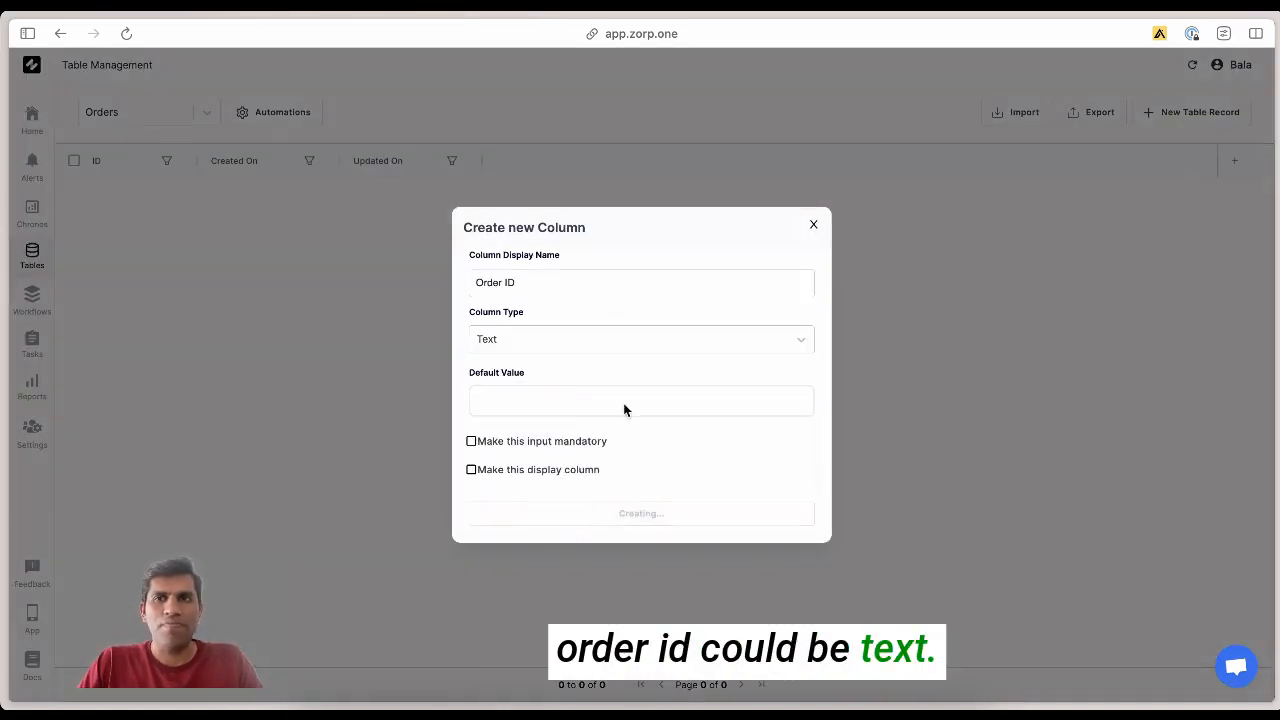
# Step: Start a new Dropdown column named Order Status in the Orders table with color-coded options enabled
pyautogui.click(1234, 163)
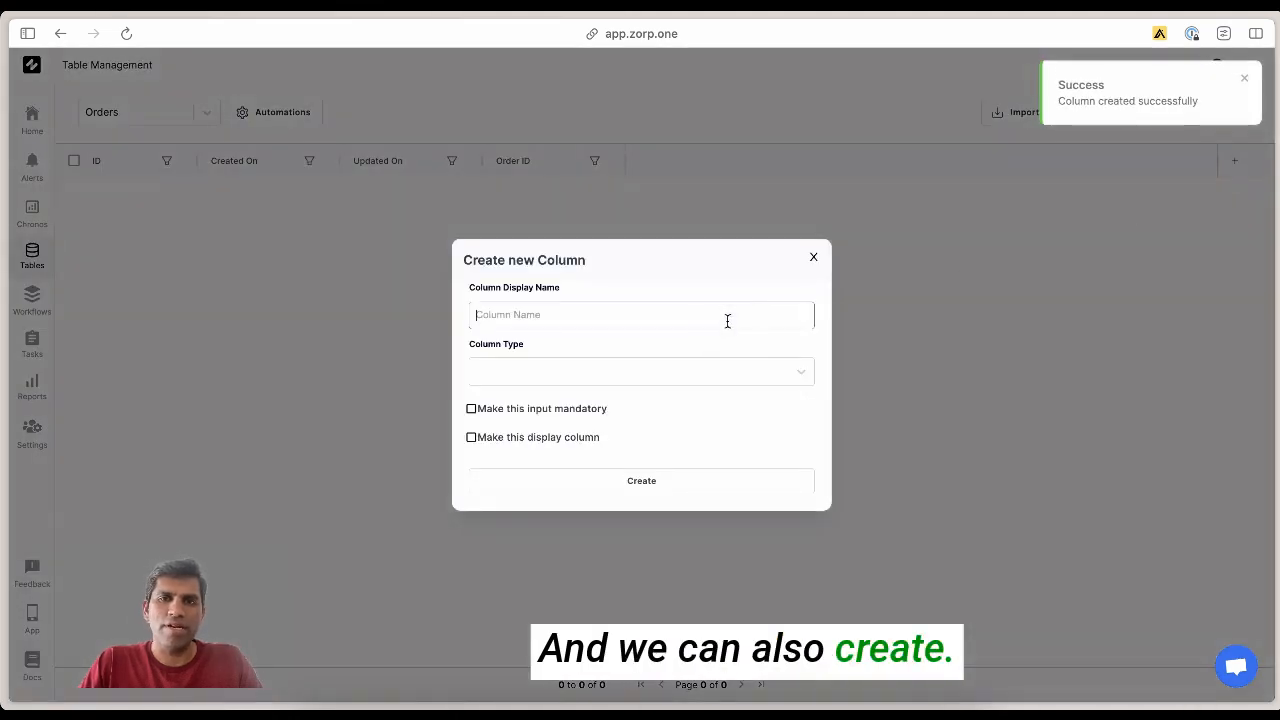
pyautogui.write('Order Status')
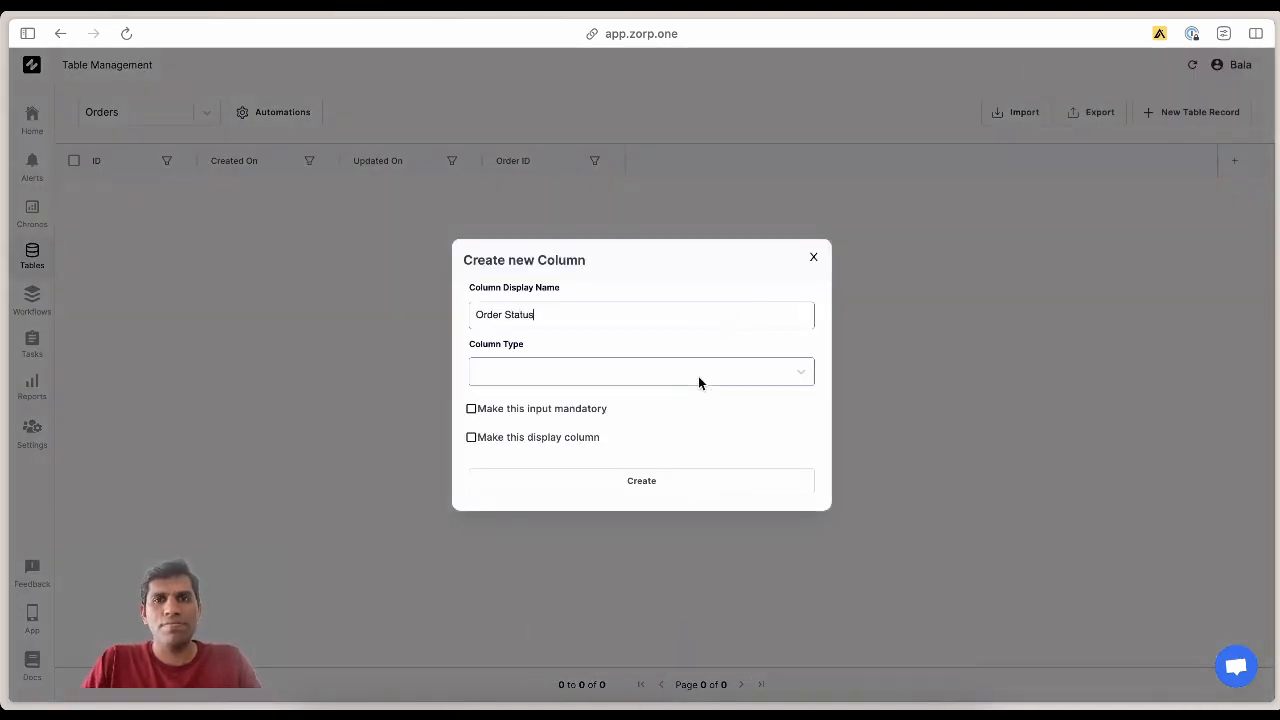
pyautogui.click(698, 372)
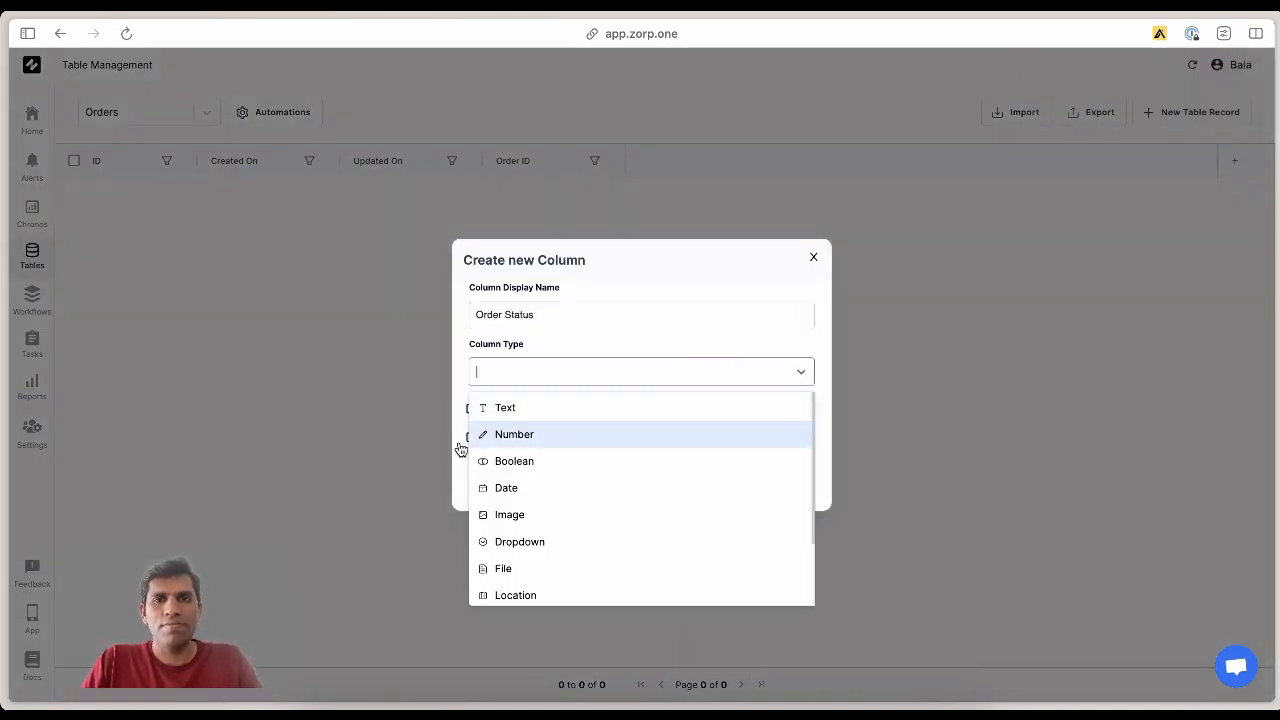
pyautogui.click(531, 540)
pyautogui.click(471, 396)
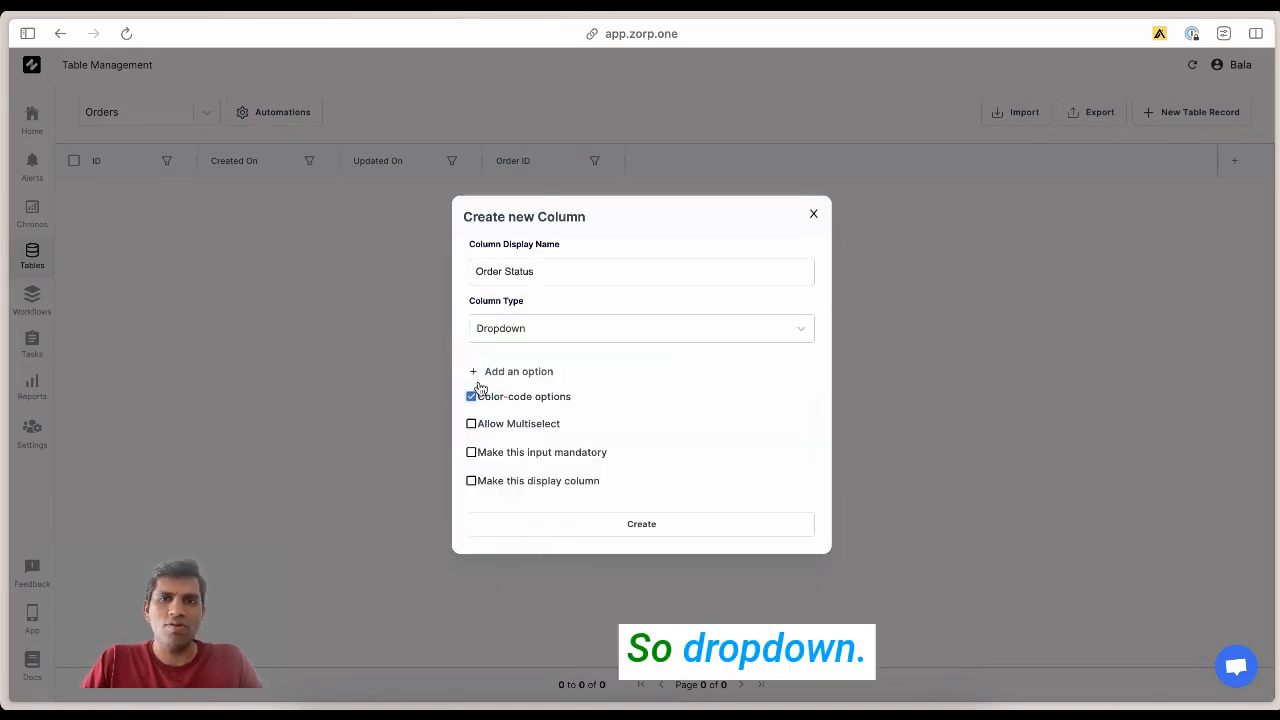
# Step: Add the options New, Pending and Completed to the Order Status dropdown and create the column
pyautogui.click(480, 371)
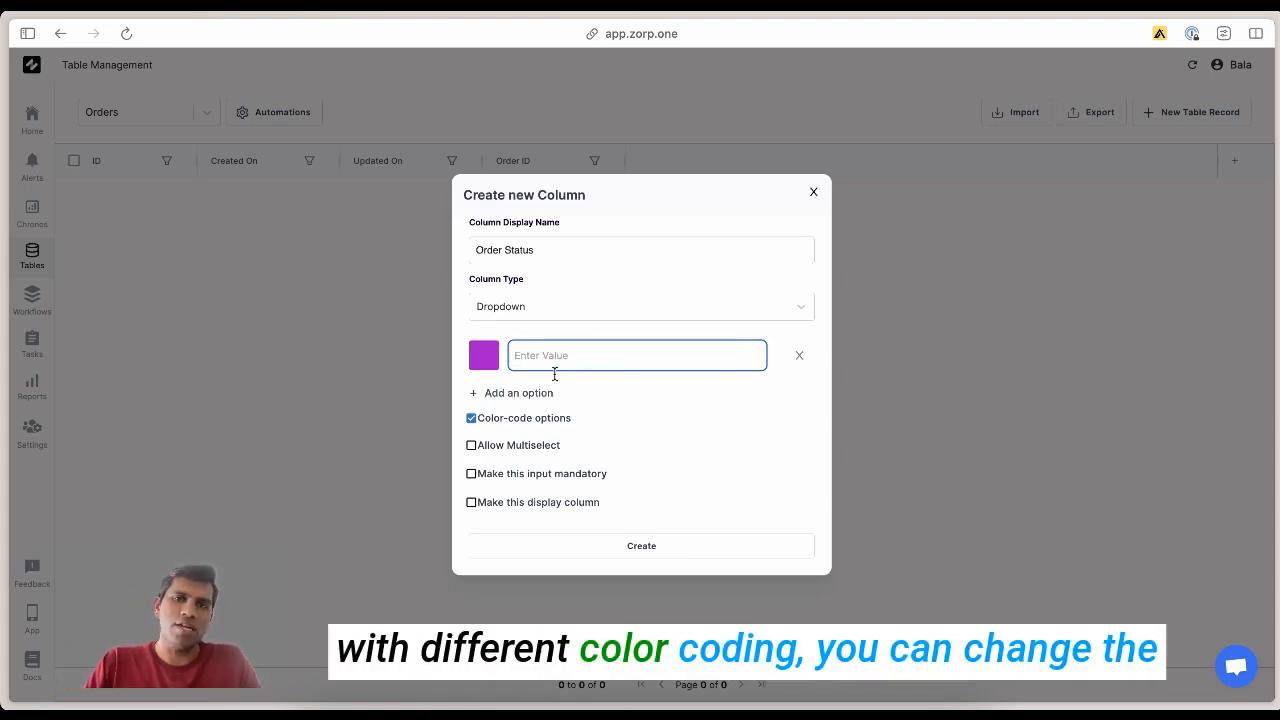
pyautogui.click(484, 356)
pyautogui.click(476, 338)
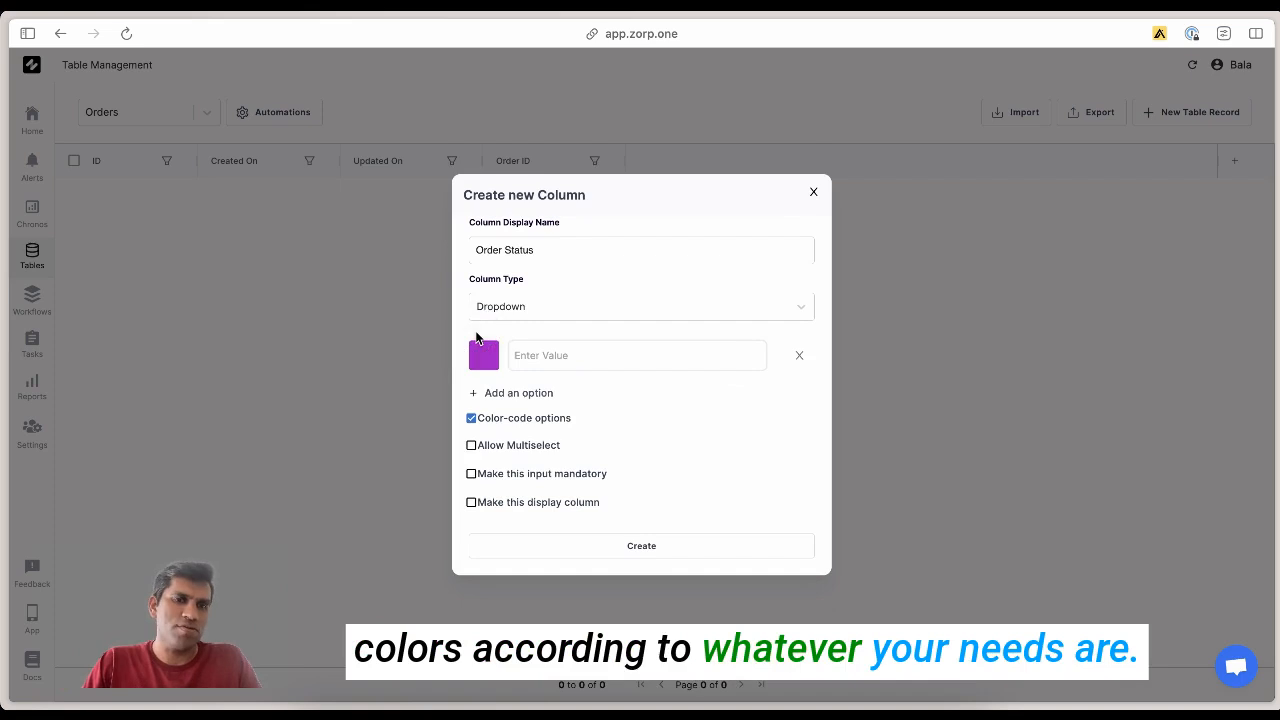
pyautogui.click(572, 350)
pyautogui.write('New')
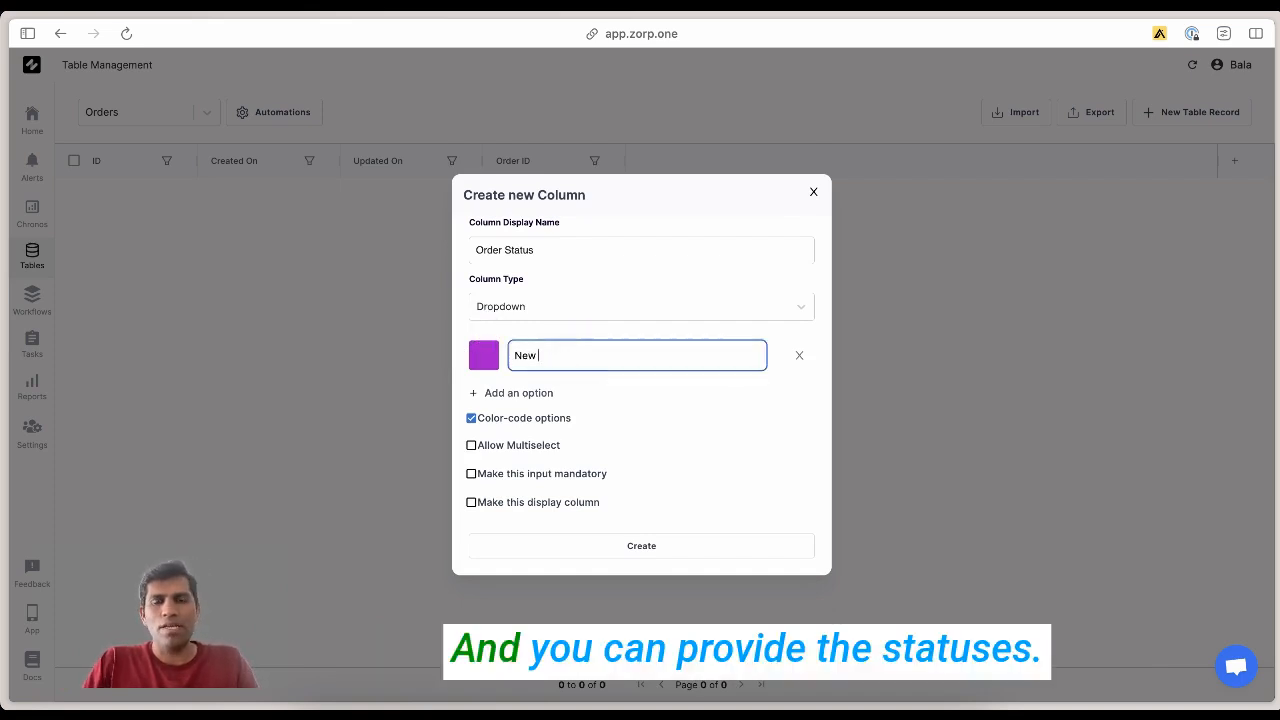
pyautogui.click(530, 393)
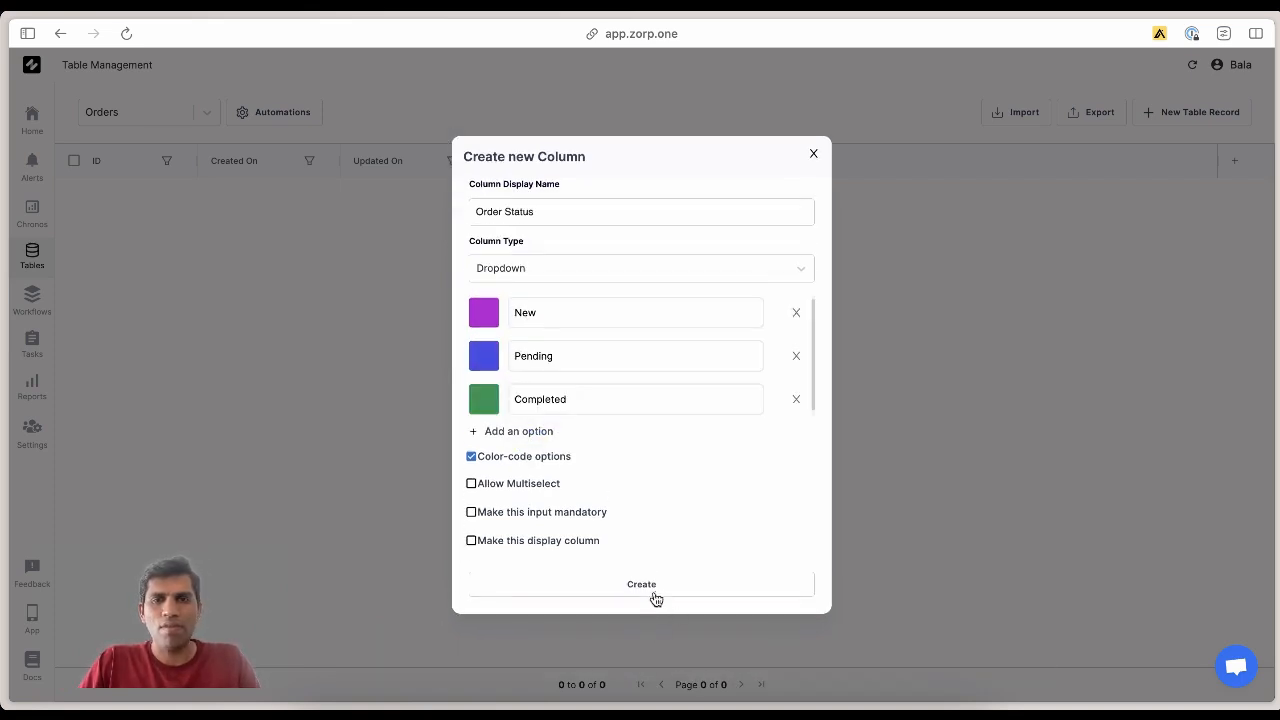
pyautogui.click(655, 587)
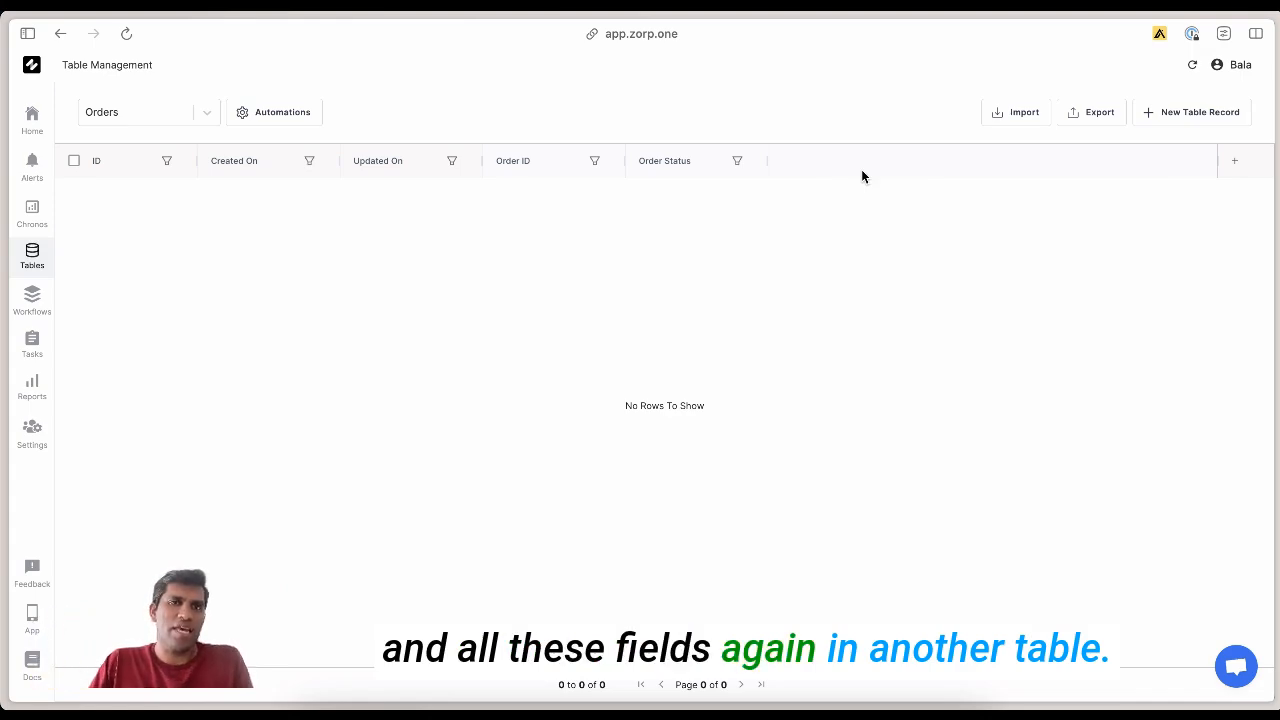
# Step: Add a Relation column named Customer to the Orders table, linked One to One to the Customers table
pyautogui.click(1234, 161)
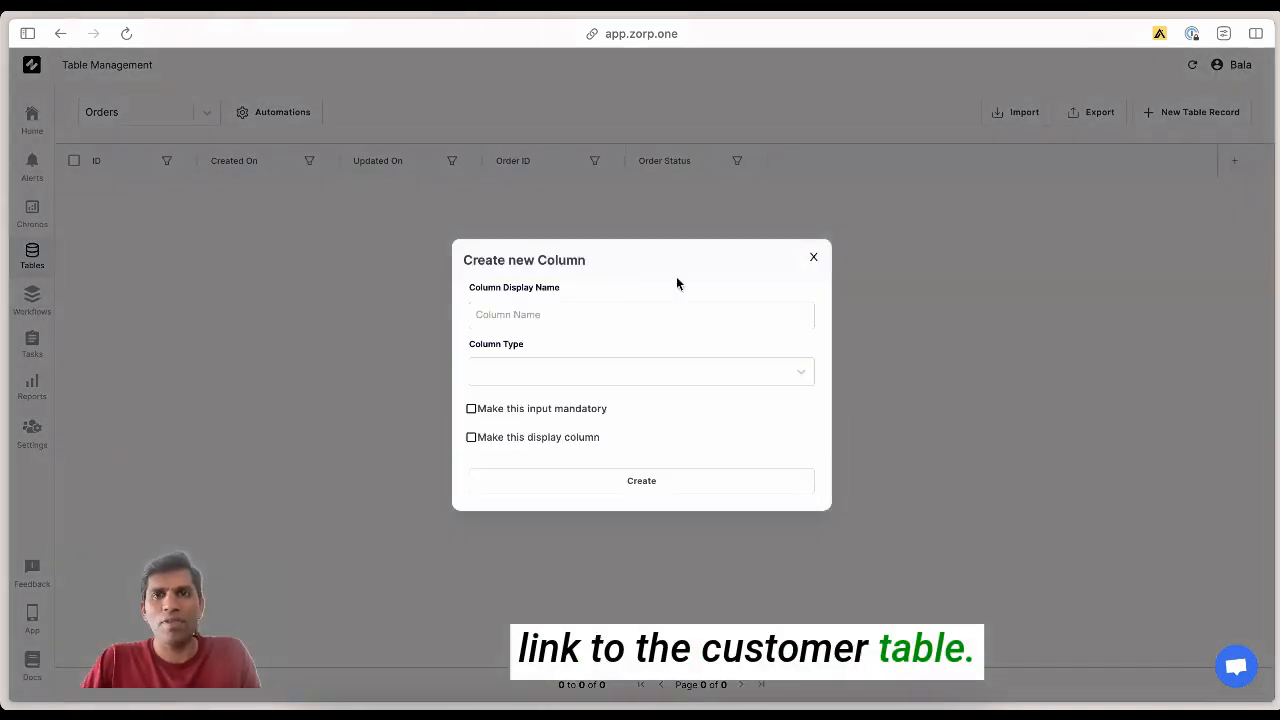
pyautogui.write('Customer')
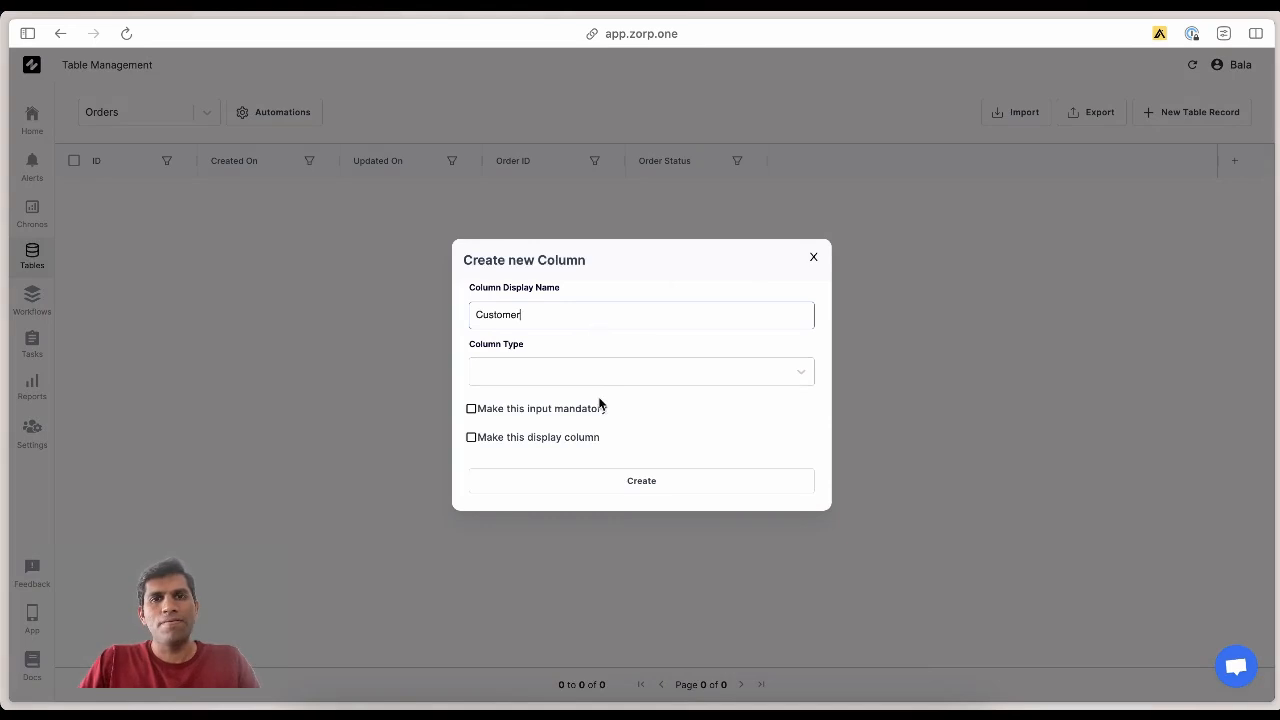
pyautogui.click(605, 372)
pyautogui.scroll(-2, 594, 560)
pyautogui.click(568, 561)
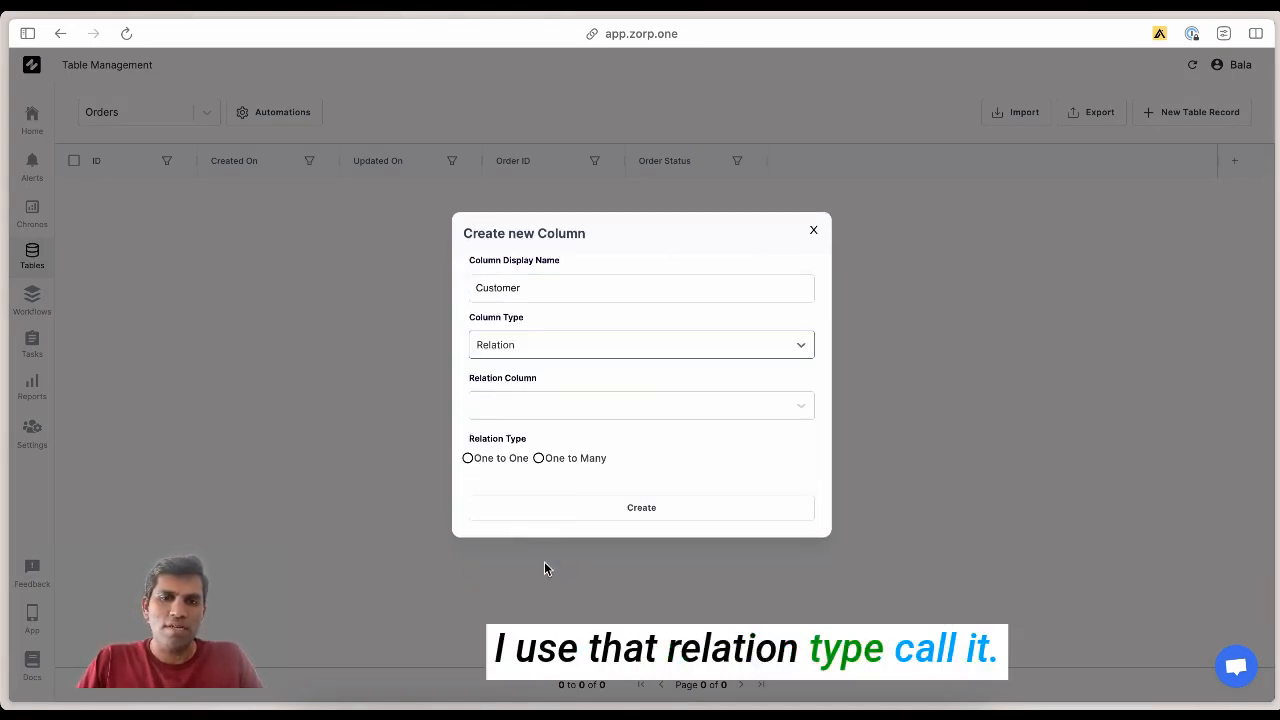
pyautogui.click(553, 410)
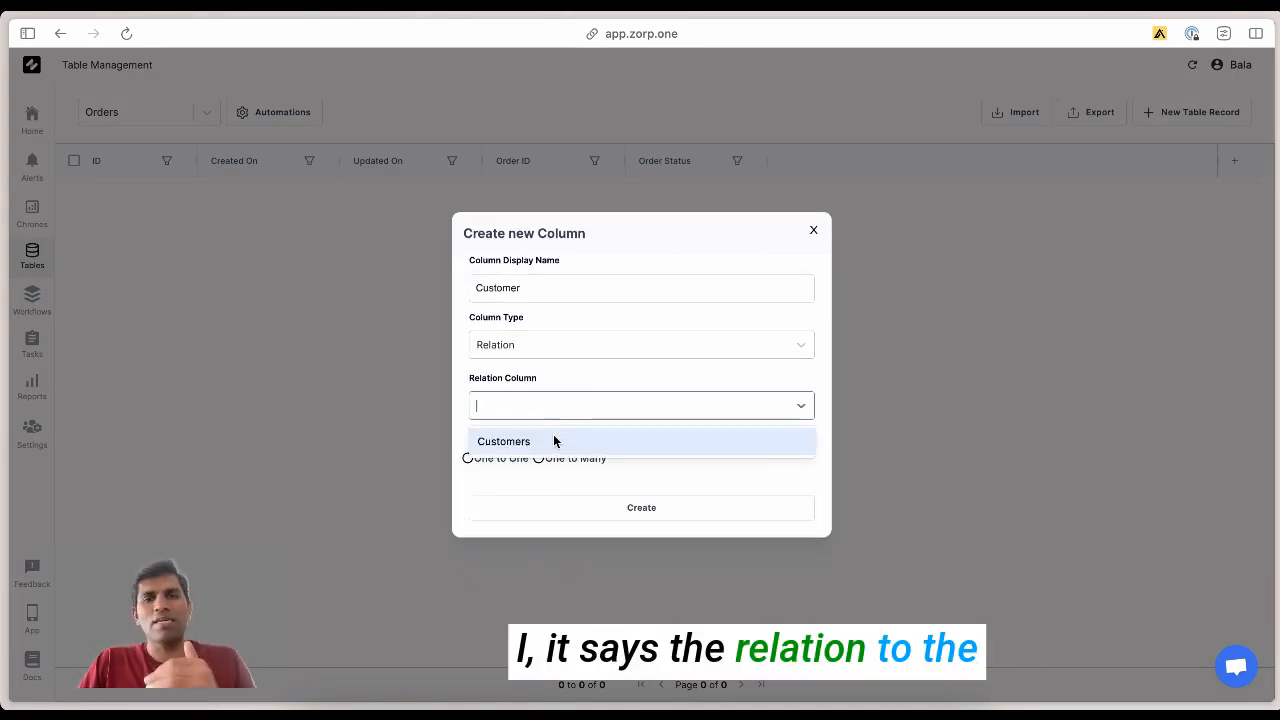
pyautogui.click(554, 441)
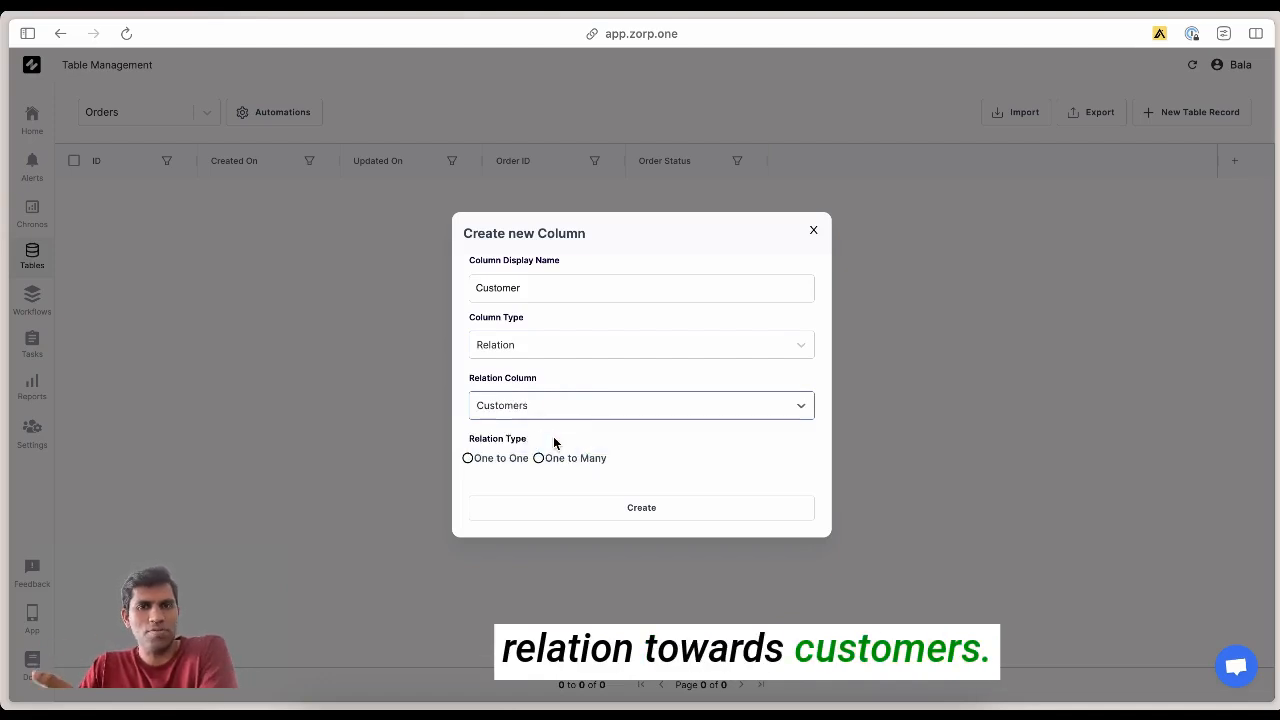
pyautogui.click(469, 460)
pyautogui.click(539, 510)
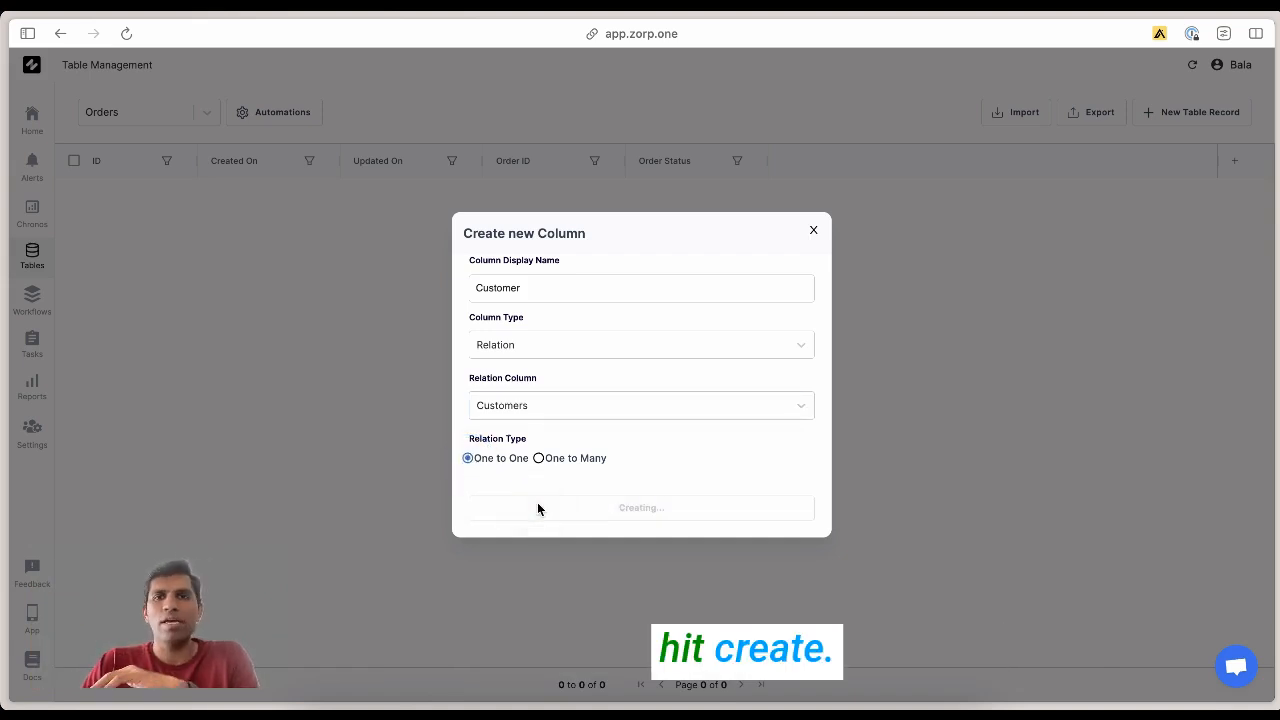
pyautogui.click(1130, 77)
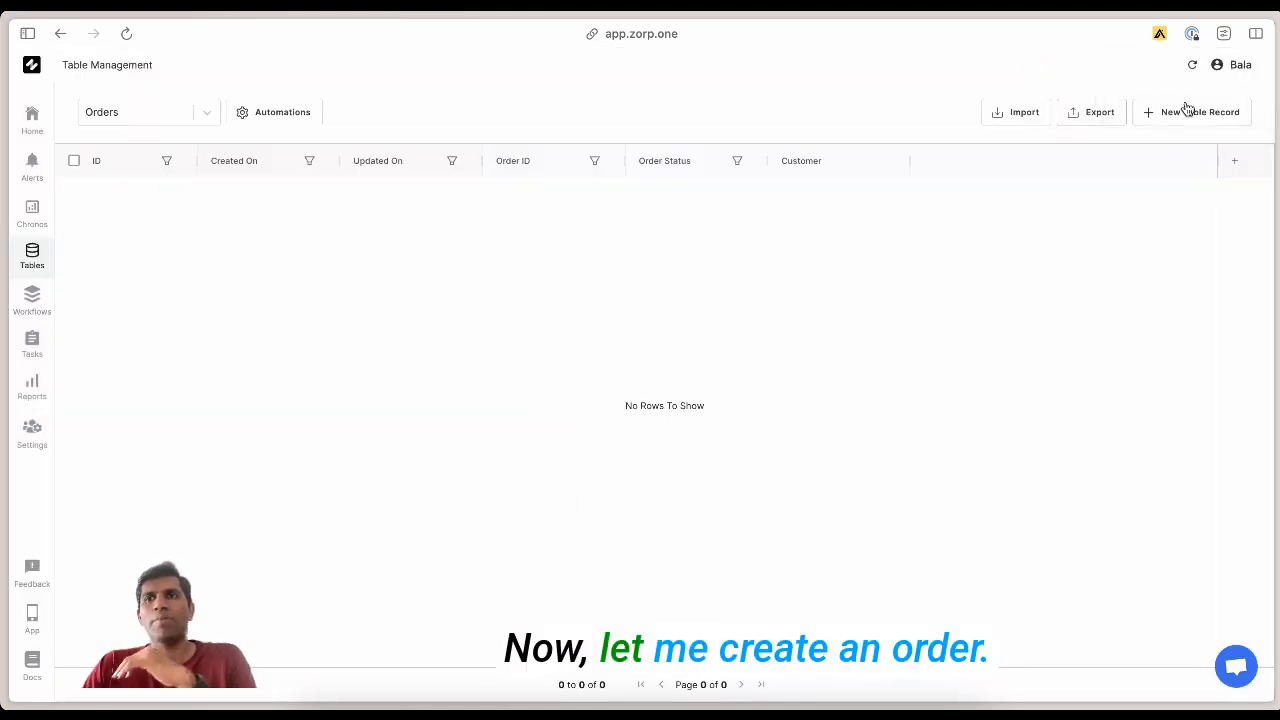
pyautogui.click(1197, 113)
pyautogui.click(374, 234)
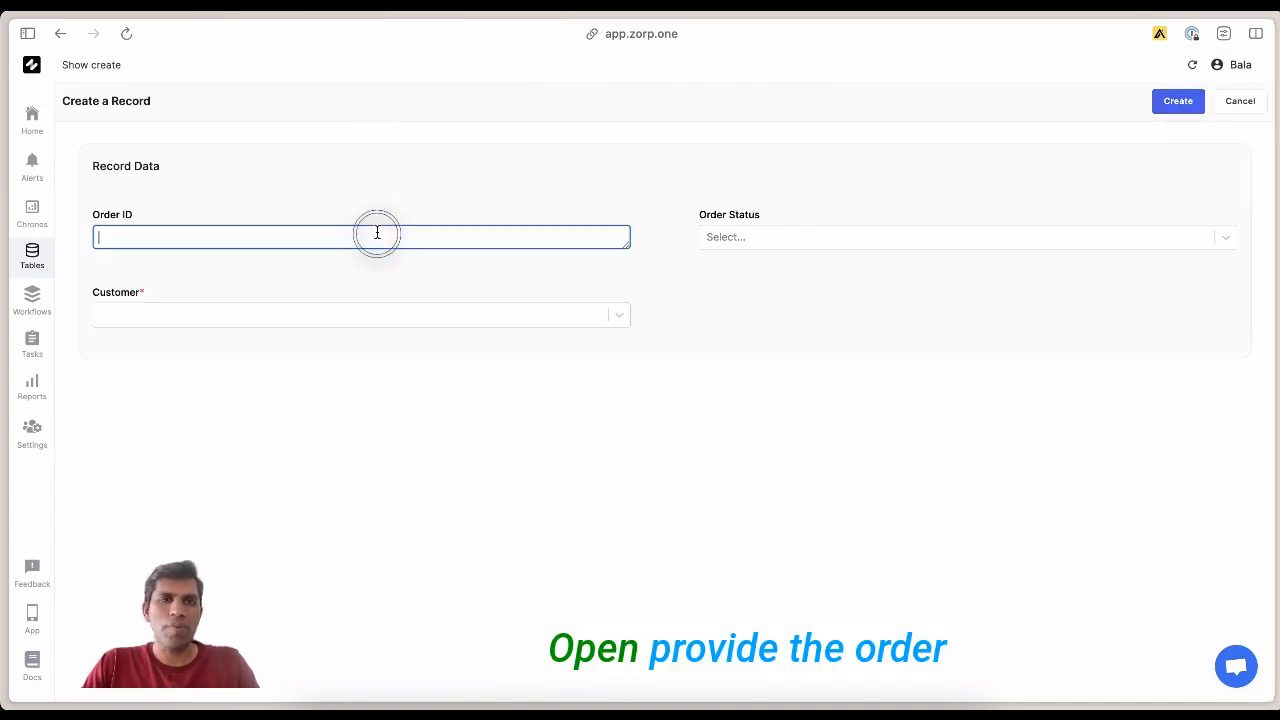
pyautogui.write('1234')
pyautogui.click(722, 242)
pyautogui.click(743, 271)
pyautogui.click(490, 316)
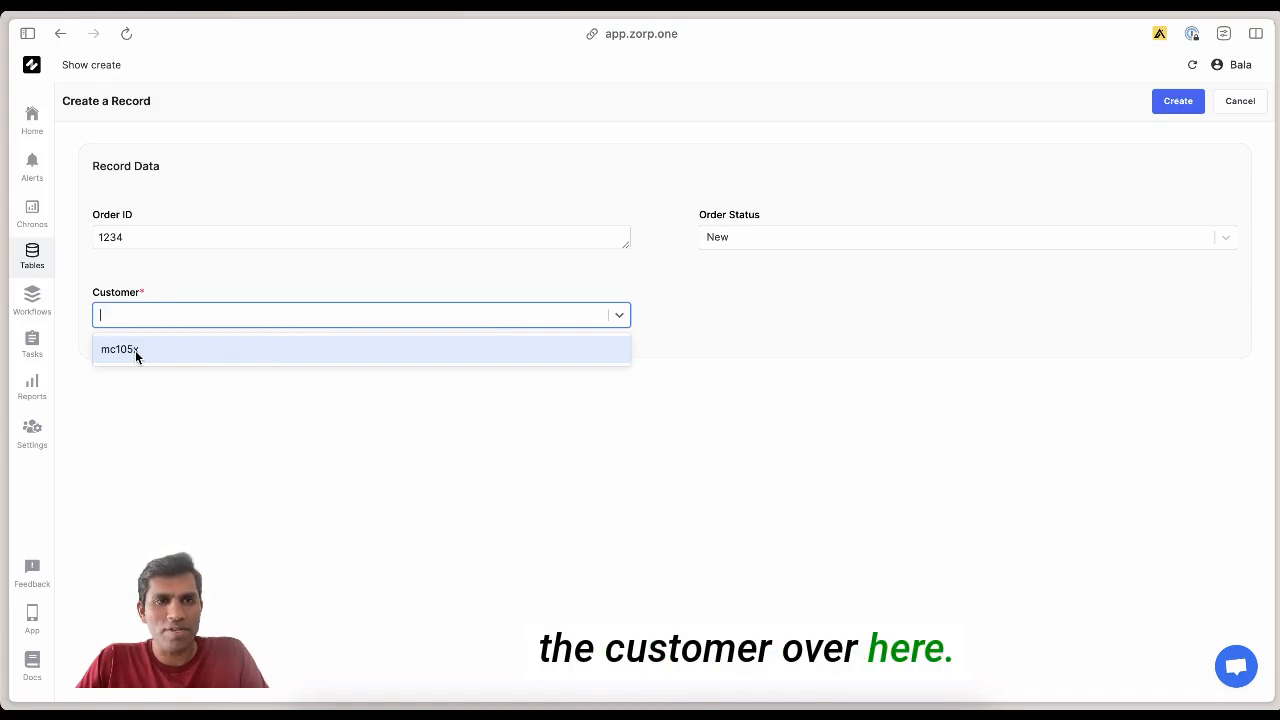
pyautogui.click(1237, 101)
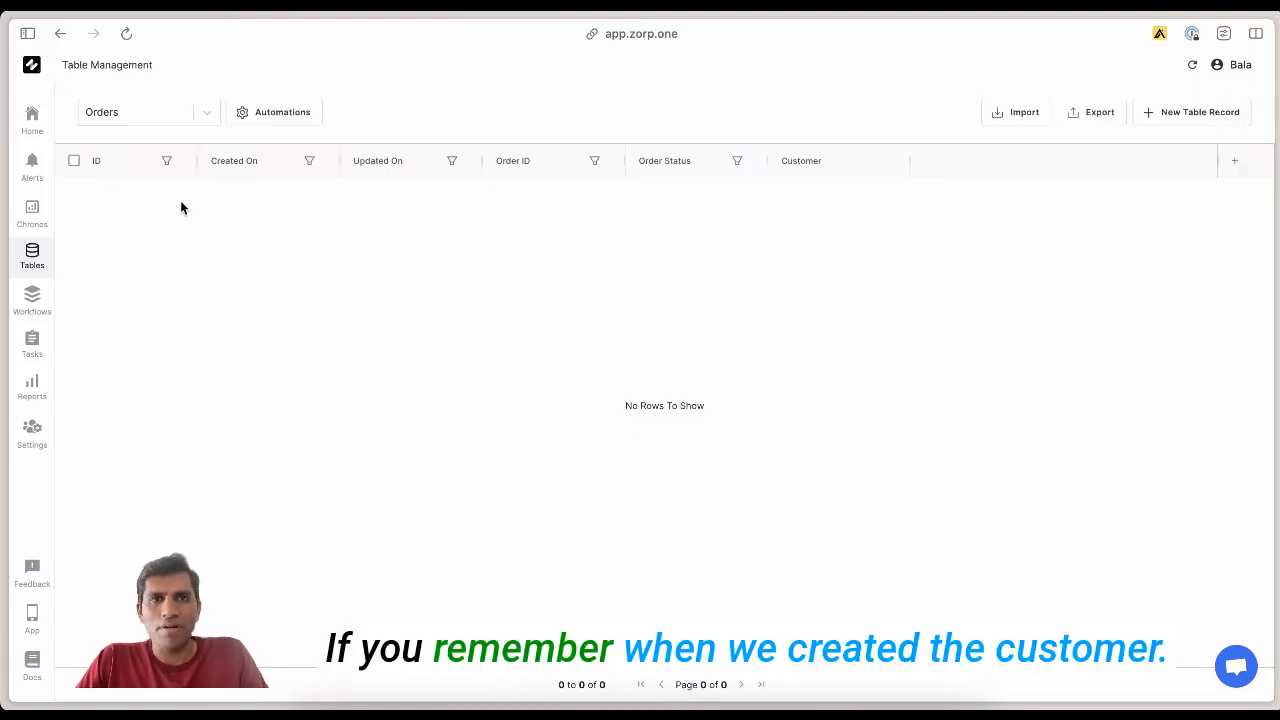
# Step: Switch to the Customers table and make the Customer Name column its display column
pyautogui.click(130, 113)
pyautogui.click(119, 179)
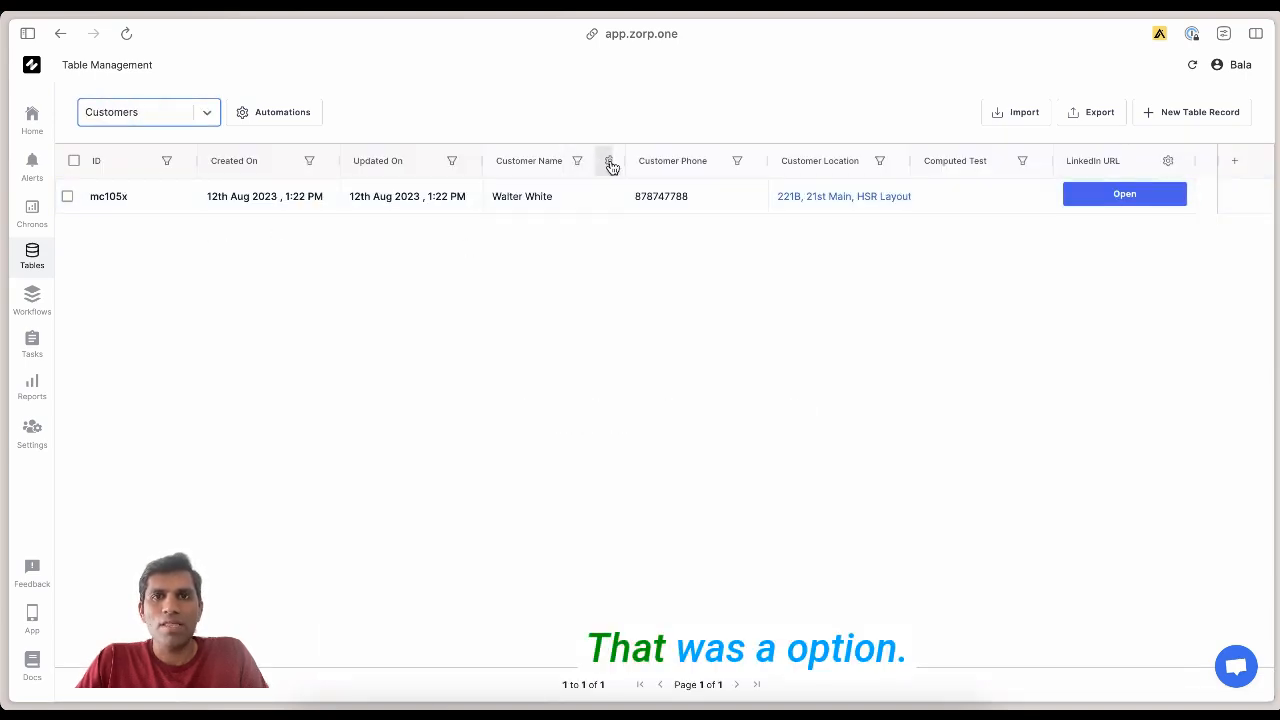
pyautogui.click(608, 163)
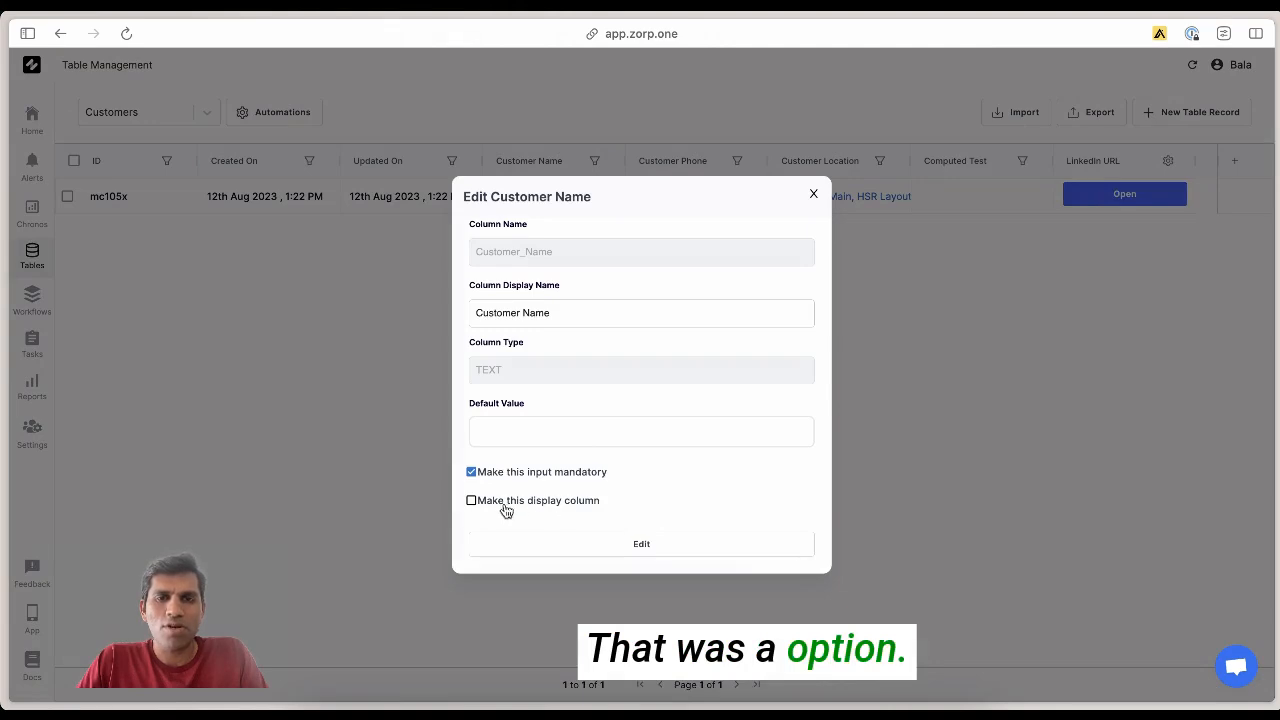
pyautogui.click(577, 510)
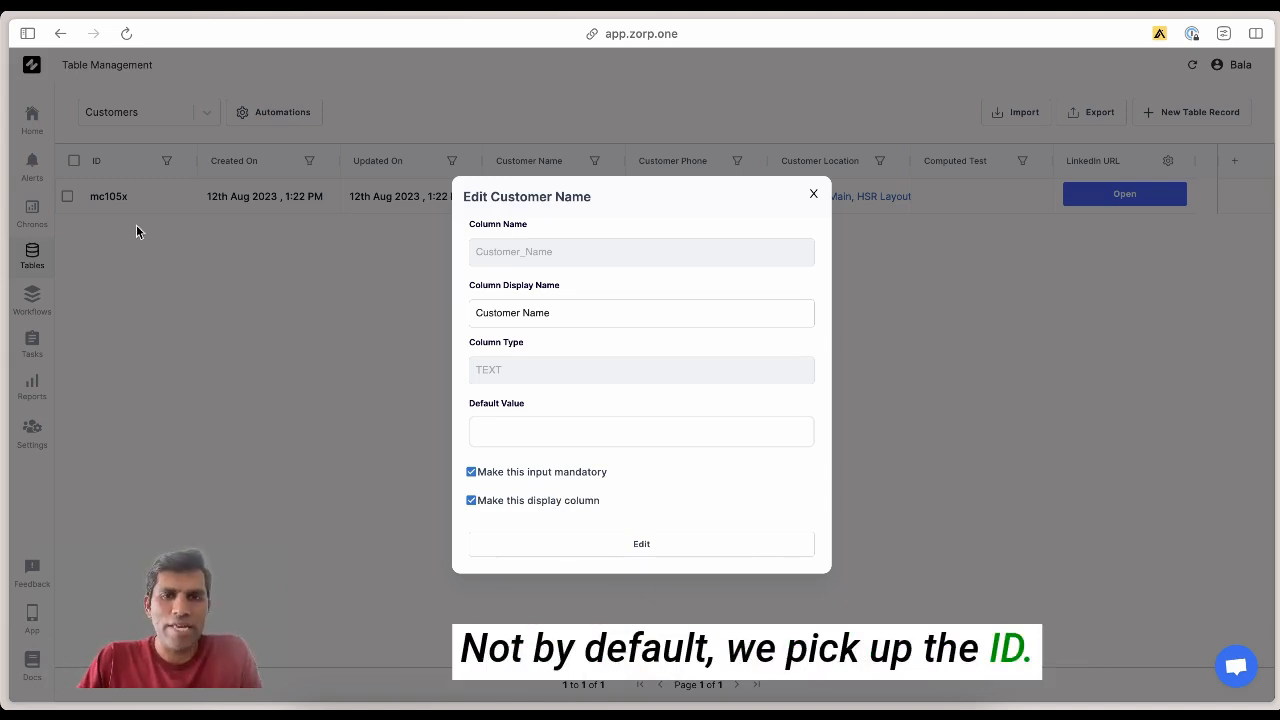
pyautogui.click(608, 543)
# Step: Create a record in the Orders table with an order ID, the status New and the existing customer linked
pyautogui.click(152, 118)
pyautogui.click(149, 207)
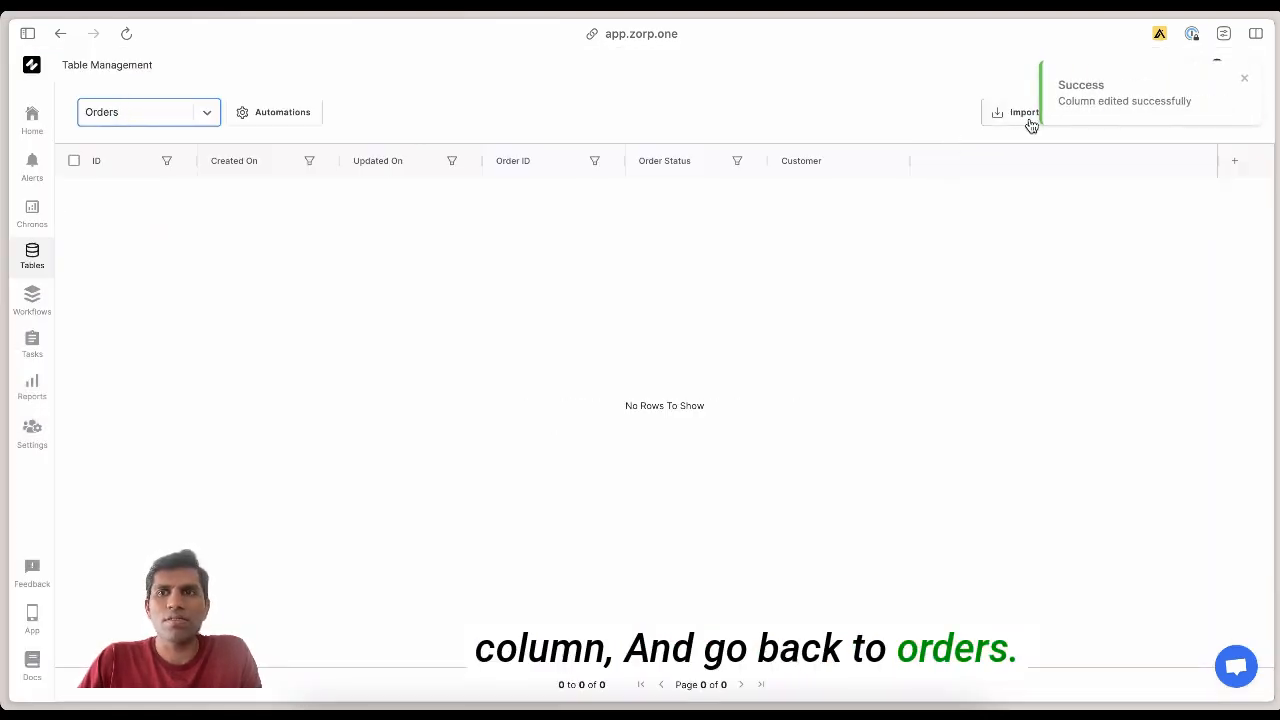
pyautogui.click(1211, 117)
pyautogui.click(460, 238)
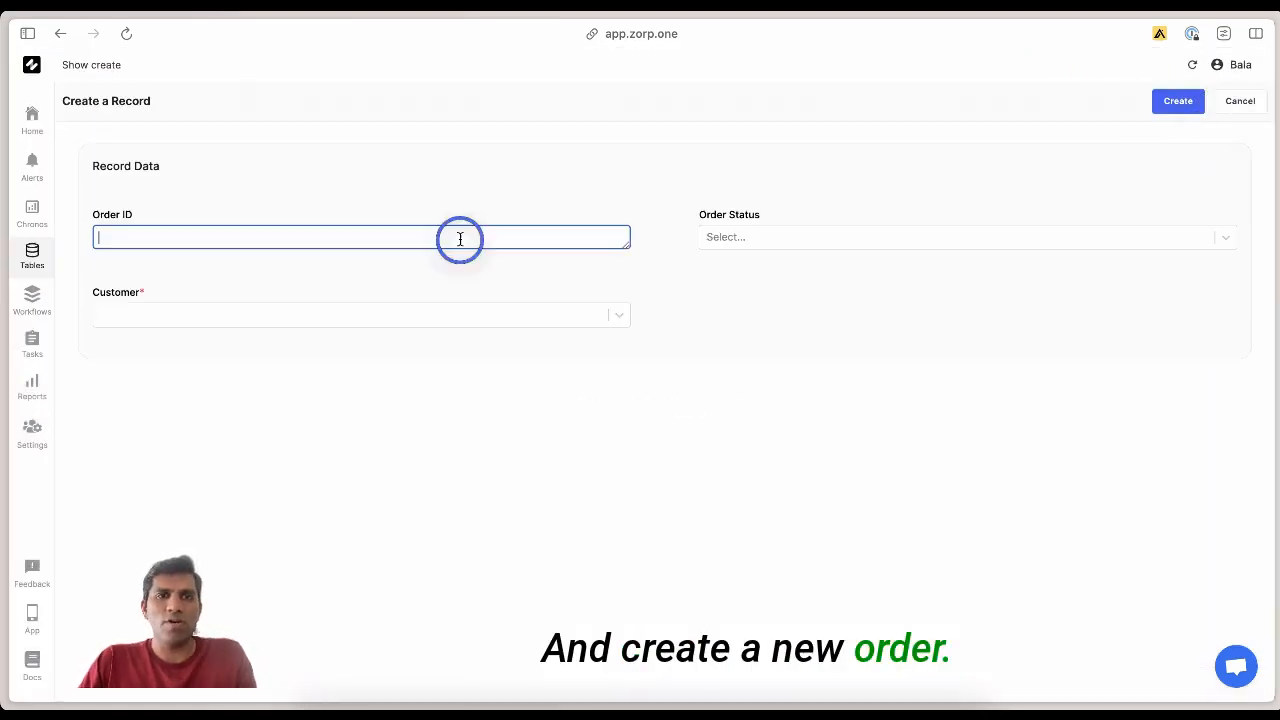
pyautogui.write('1234')
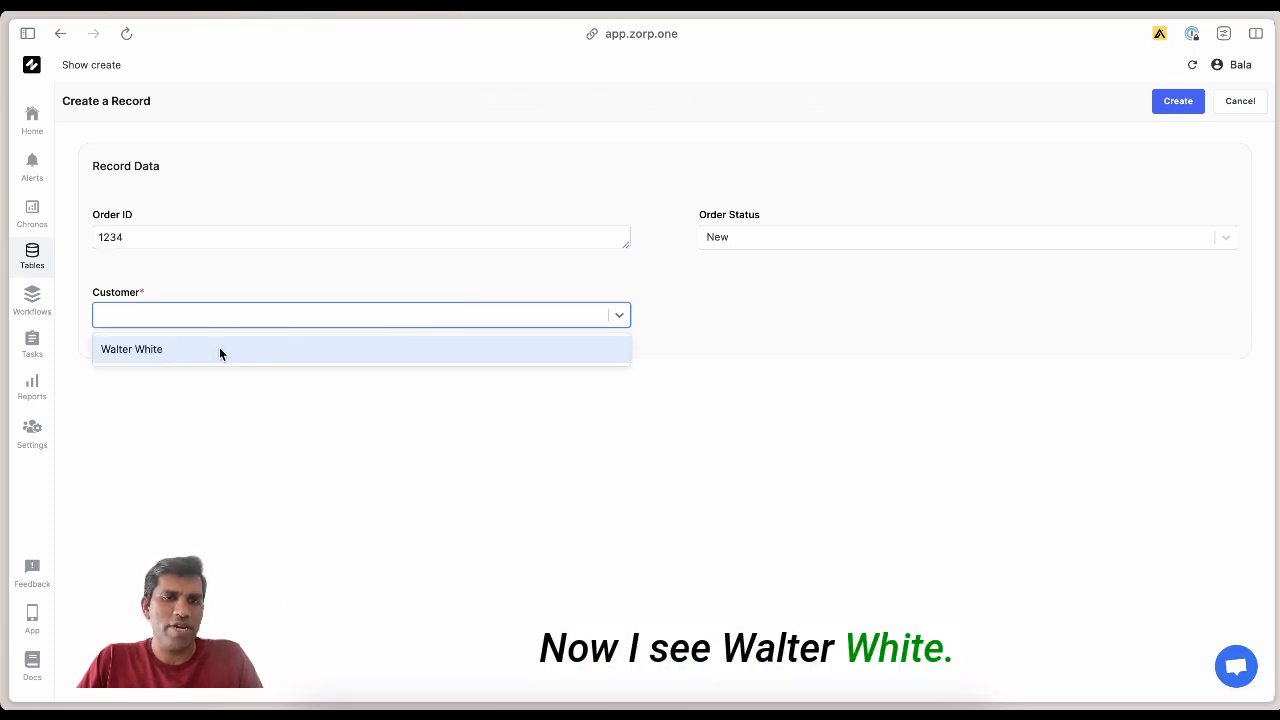
pyautogui.click(219, 349)
pyautogui.click(1176, 101)
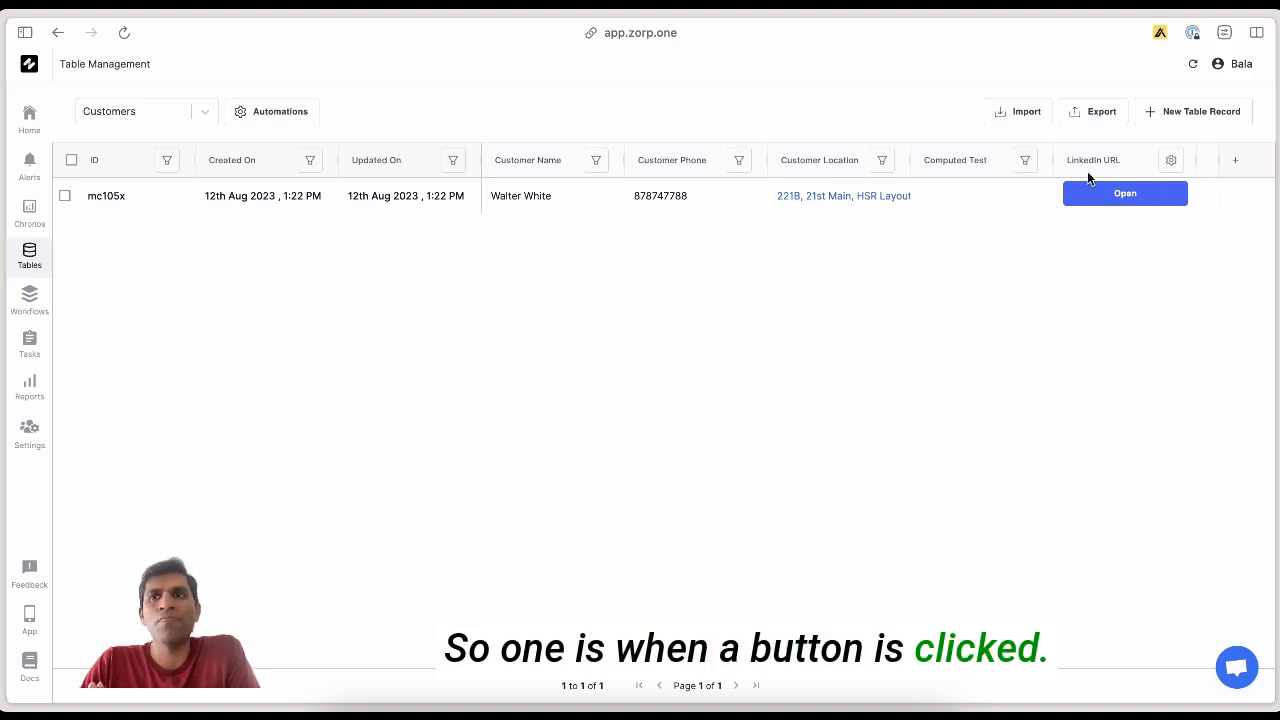
# Step: Review the actions available for the LinkedIn URL button column in the Customers table and close its settings
pyautogui.click(1170, 162)
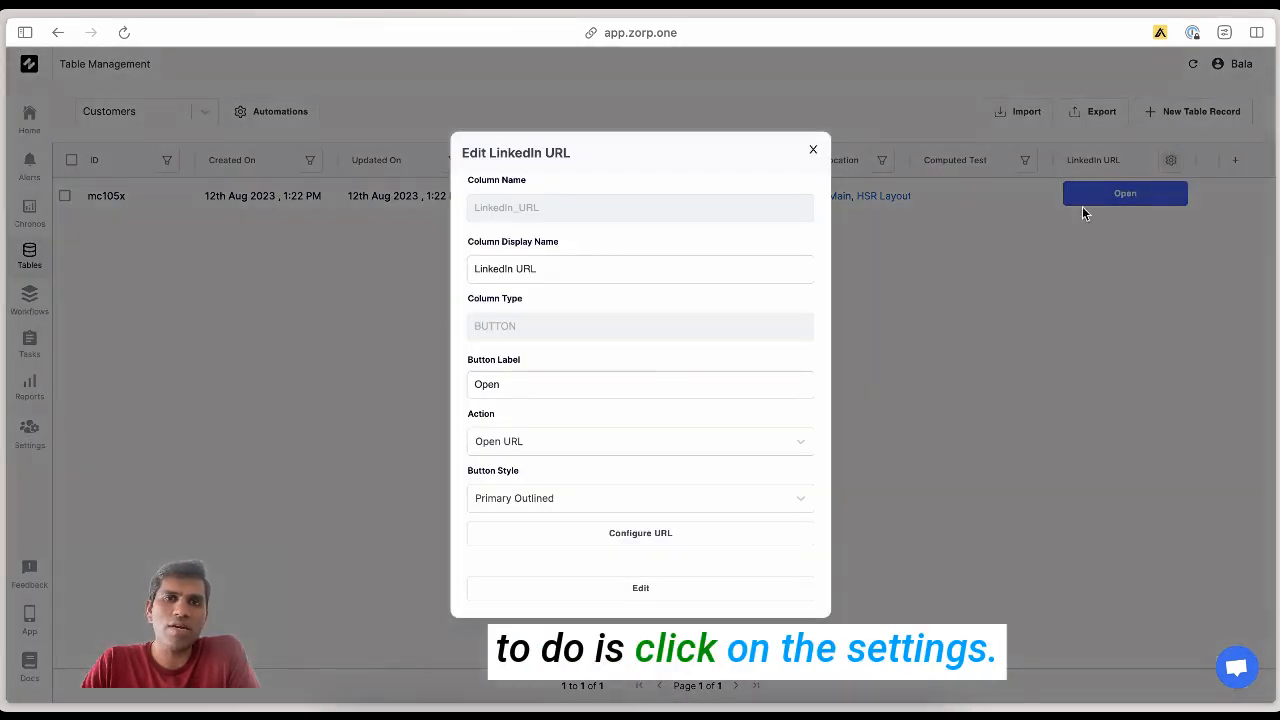
pyautogui.click(627, 450)
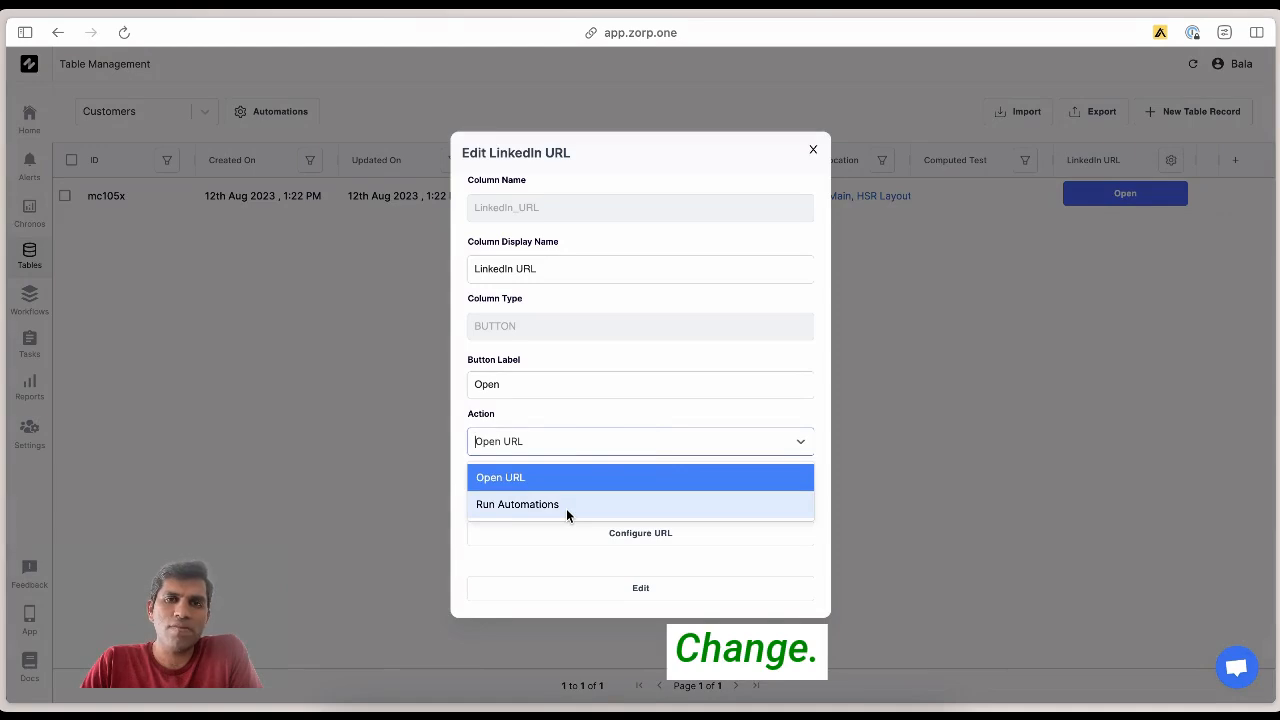
pyautogui.click(812, 154)
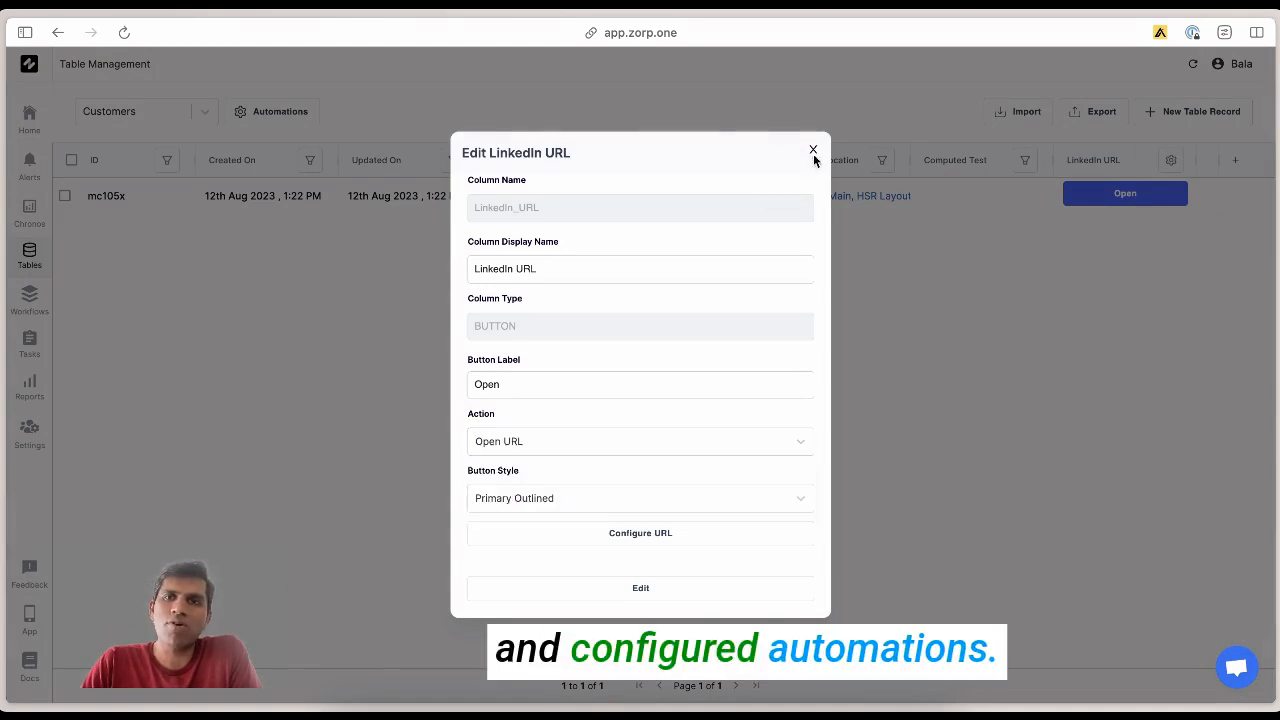
pyautogui.click(812, 152)
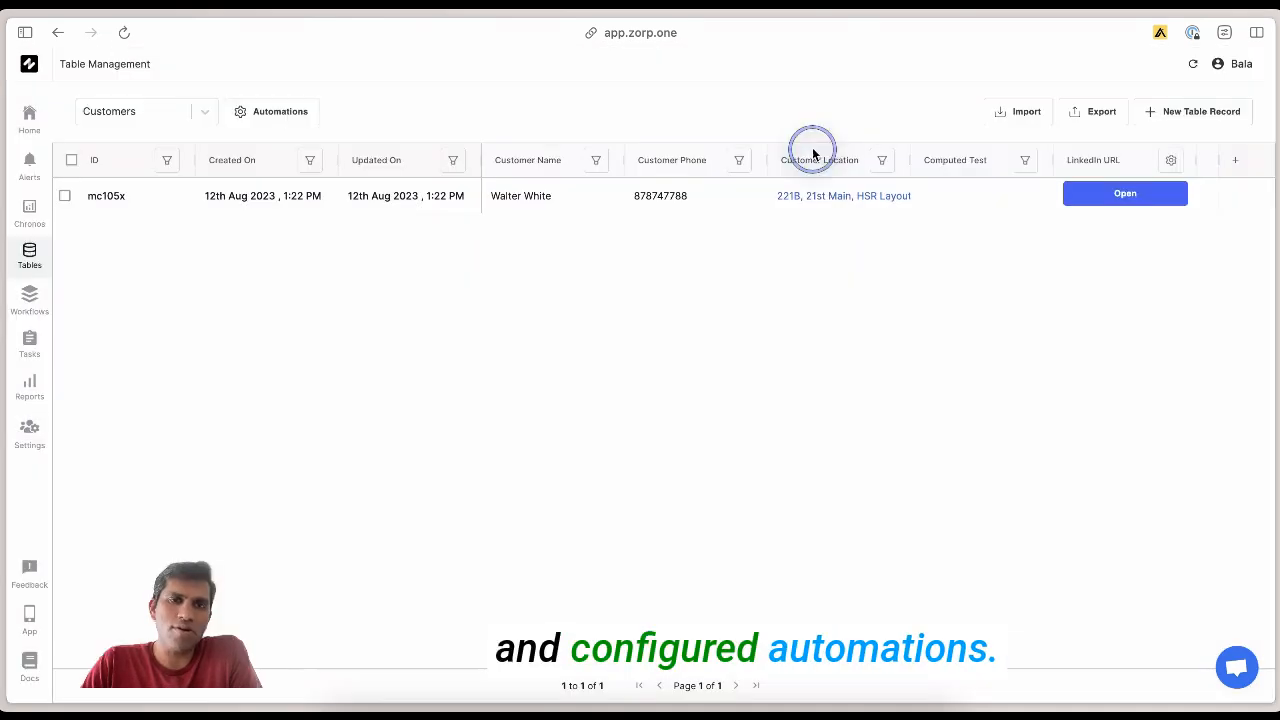
# Step: Create a new automation for the Customers table with the trigger "When a record is updated"
pyautogui.click(282, 112)
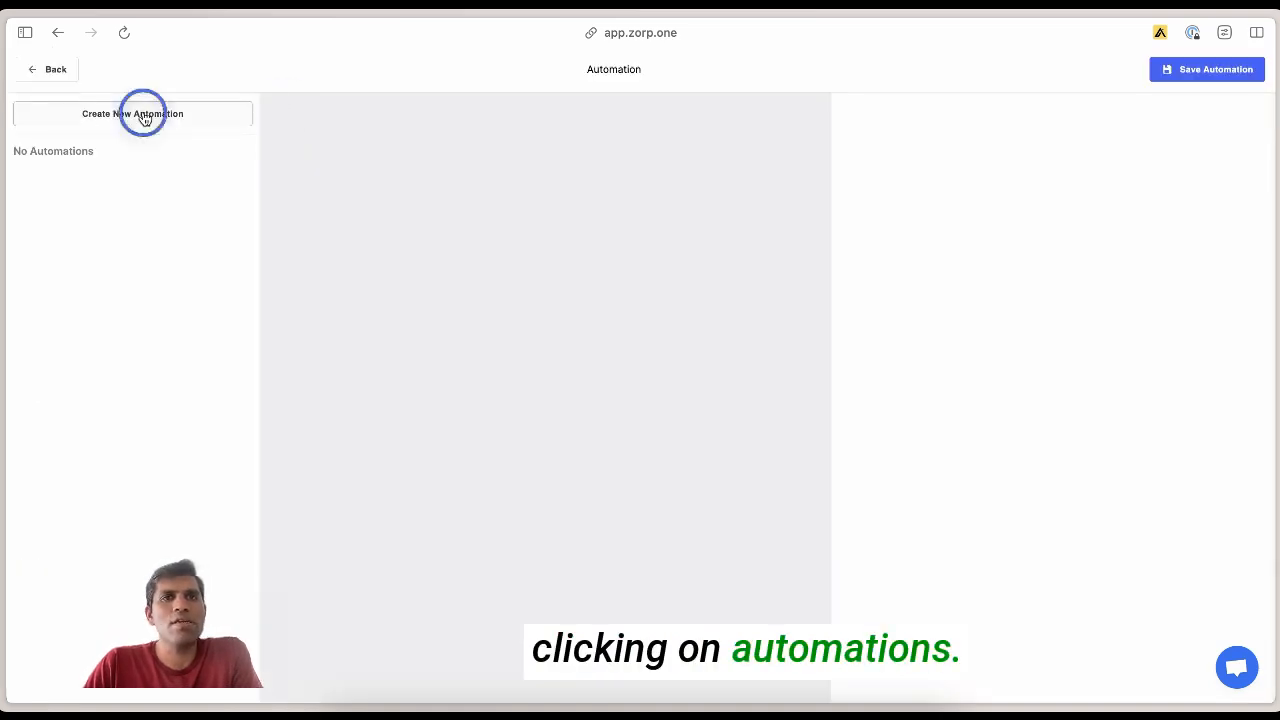
pyautogui.click(145, 119)
pyautogui.click(720, 432)
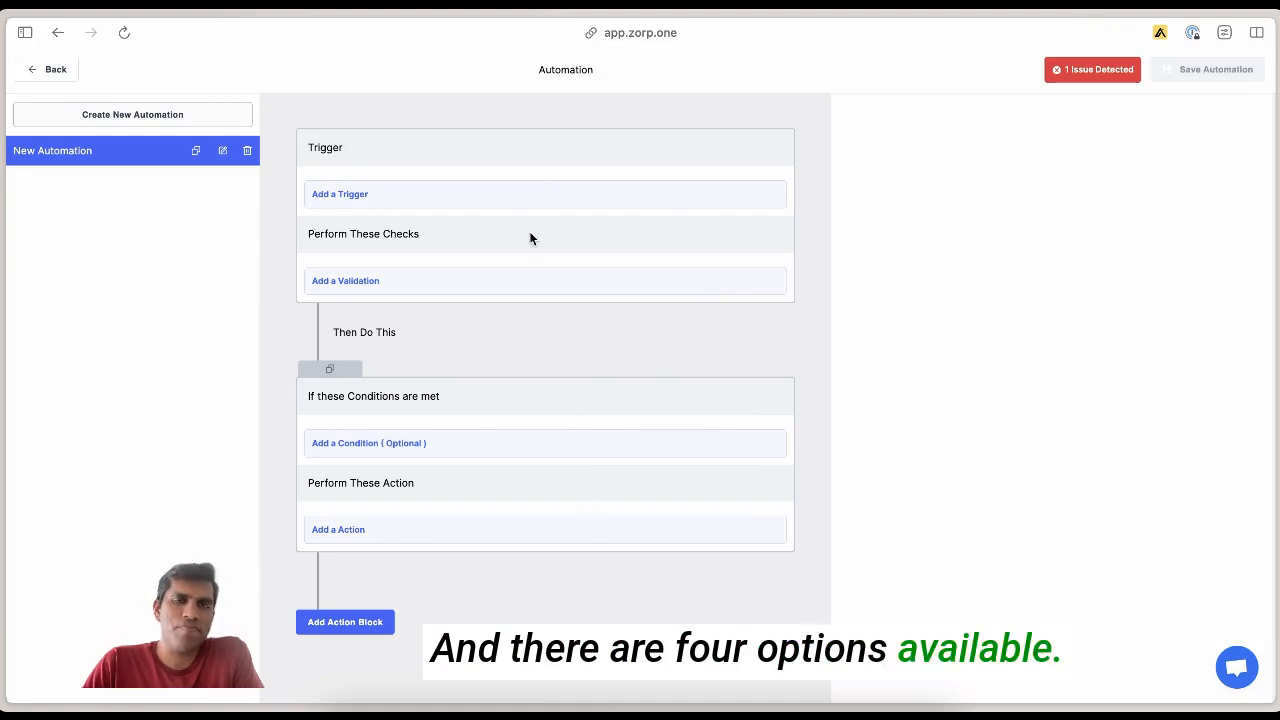
pyautogui.click(561, 197)
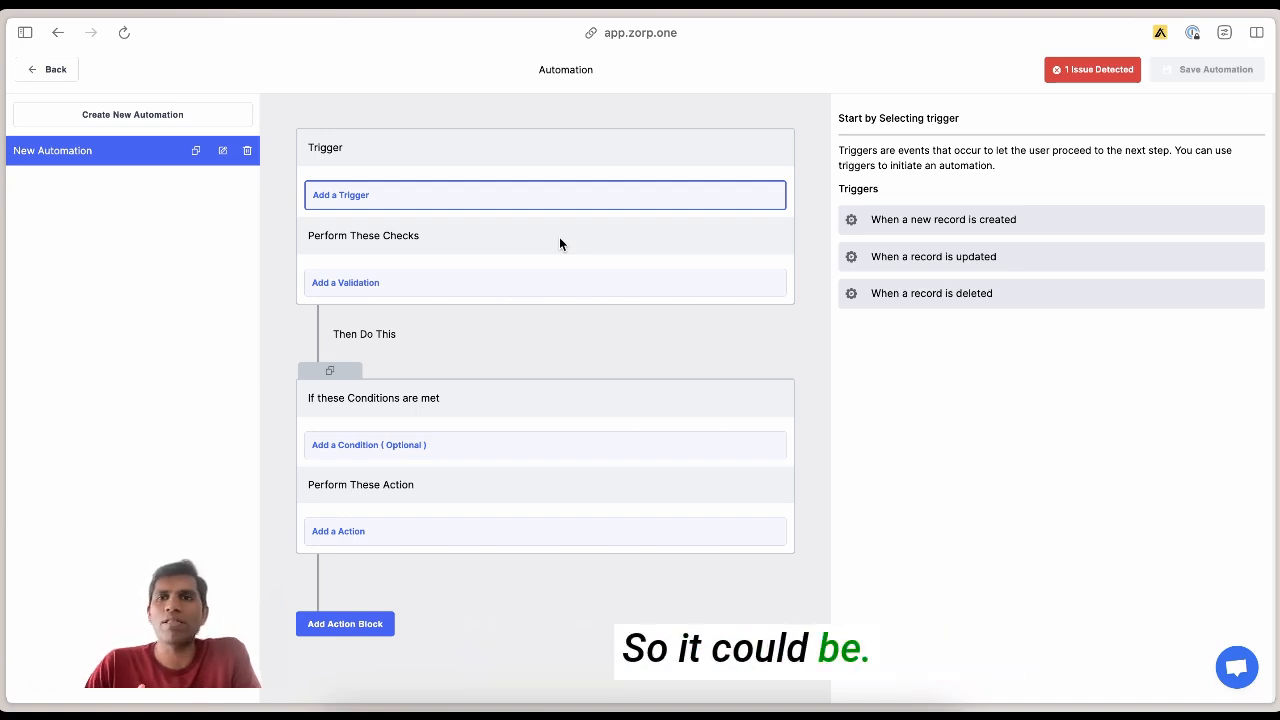
pyautogui.click(979, 259)
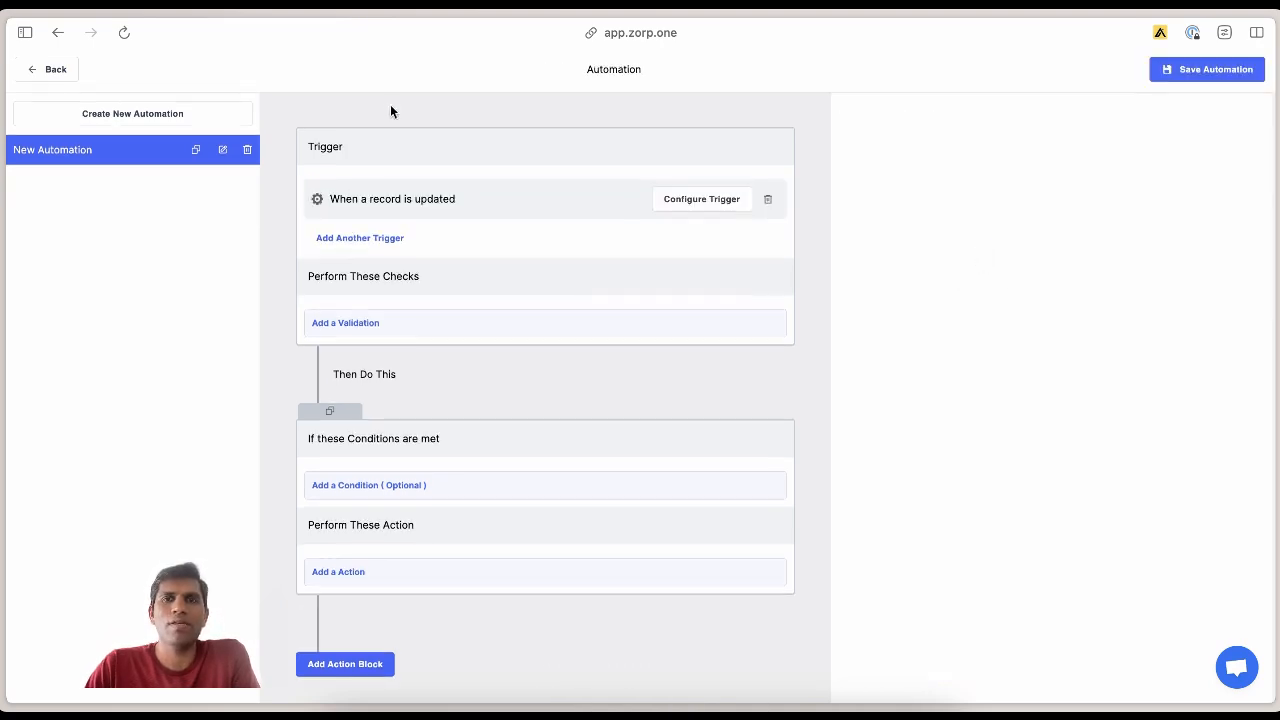
# Step: Examine the automation's validation types, action types and the Rest API action's URL, error message and body settings
pyautogui.click(411, 323)
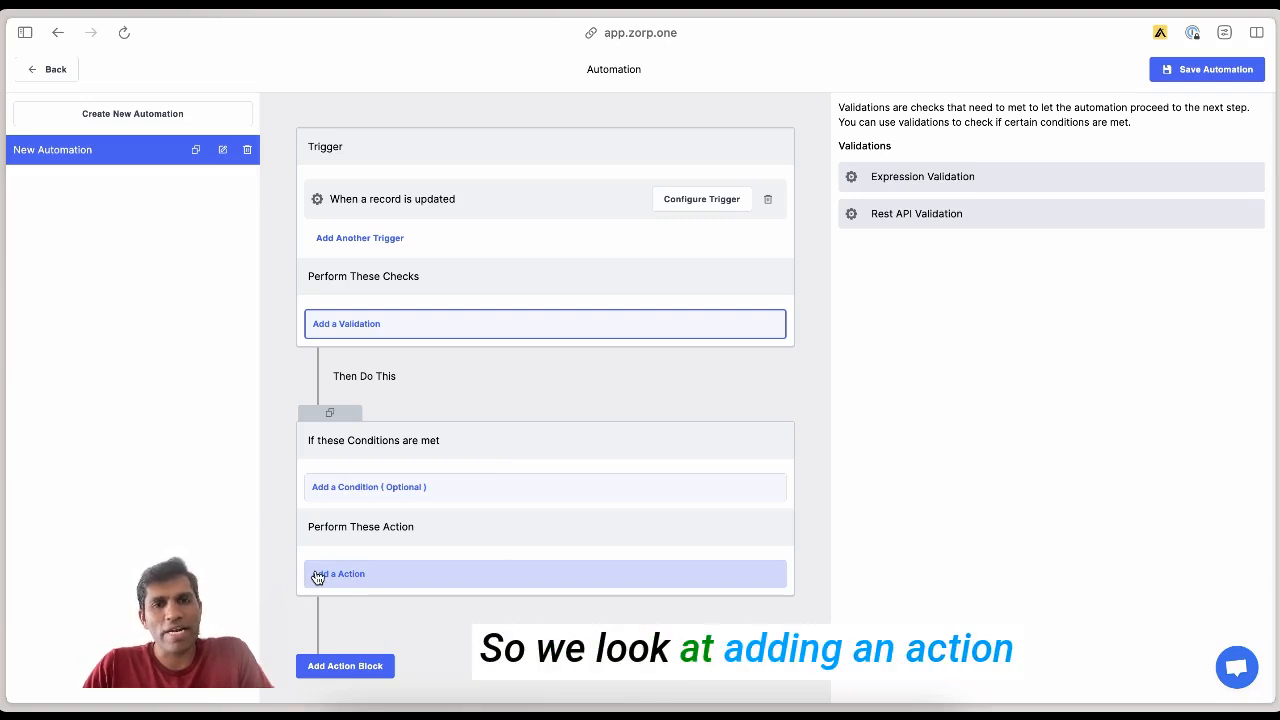
pyautogui.click(396, 584)
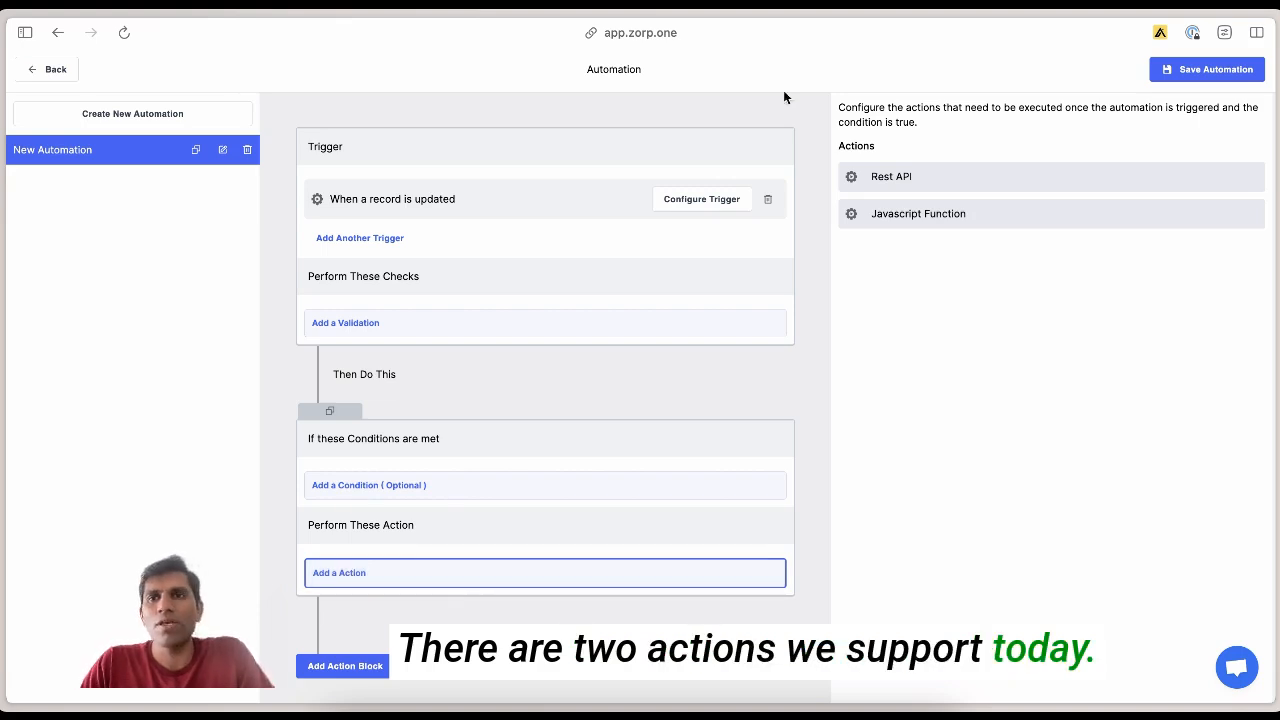
pyautogui.click(953, 180)
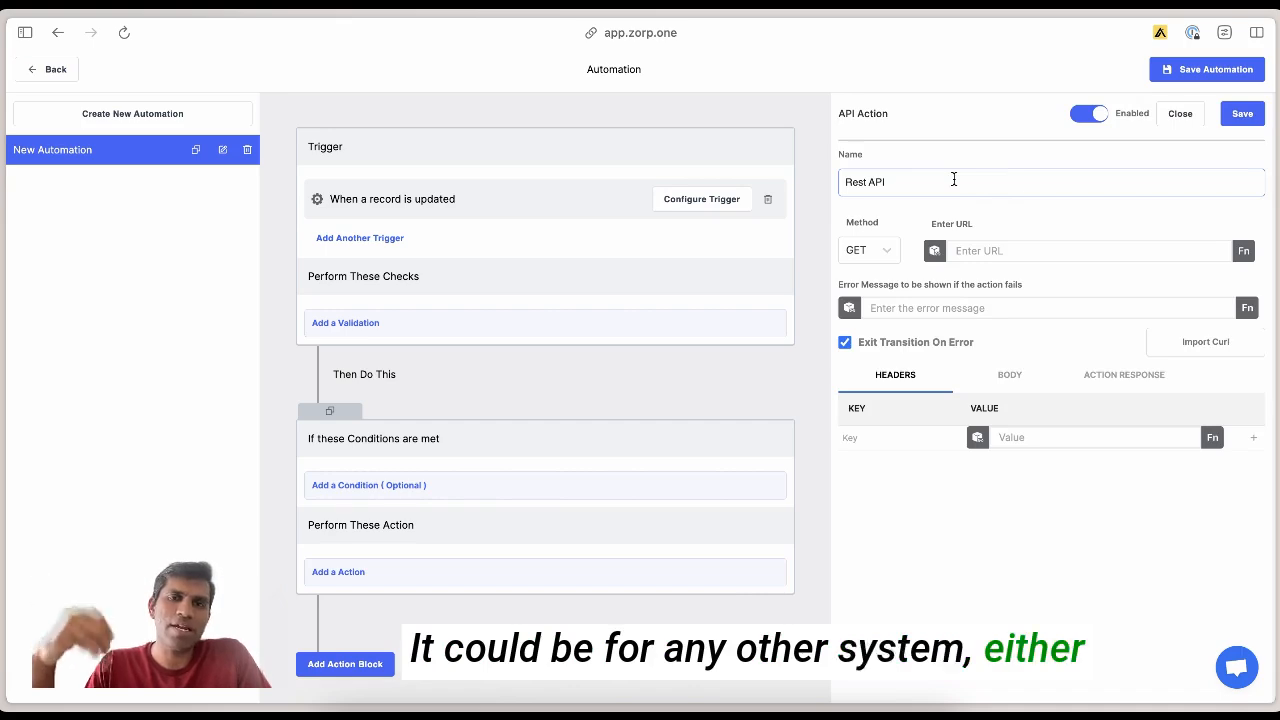
pyautogui.click(1026, 251)
pyautogui.click(1013, 307)
pyautogui.click(1008, 372)
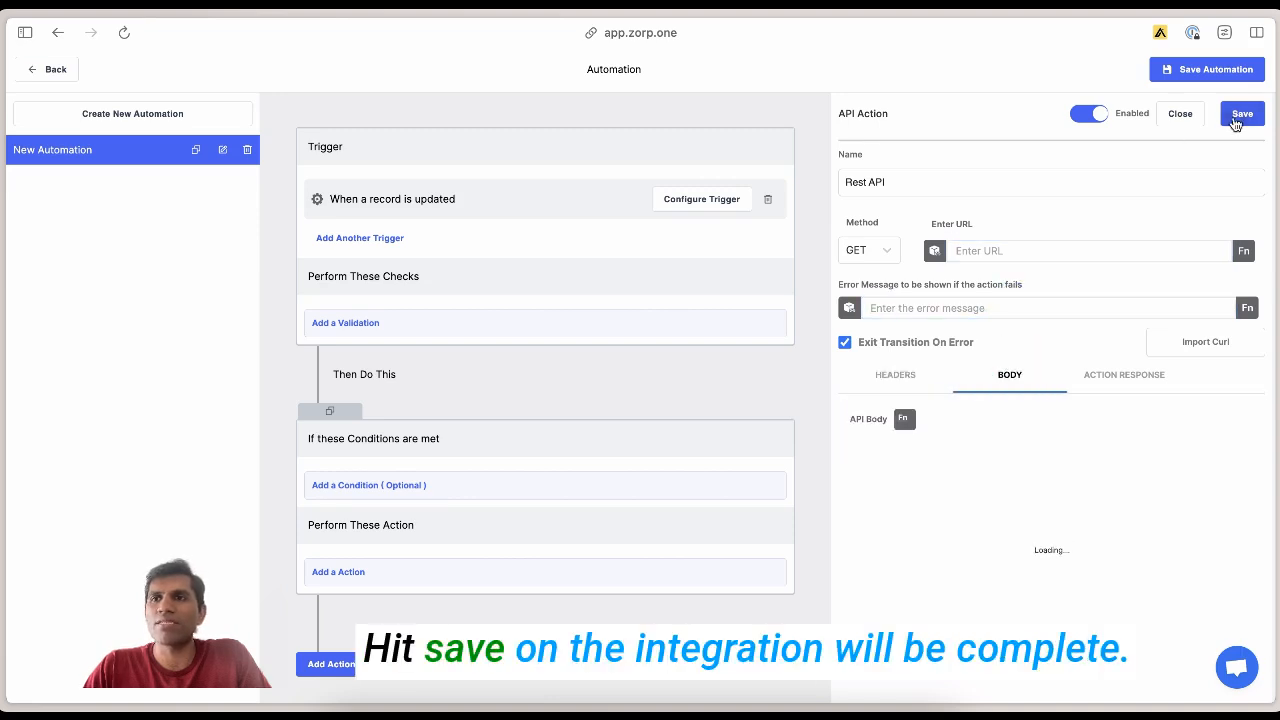
pyautogui.click(529, 580)
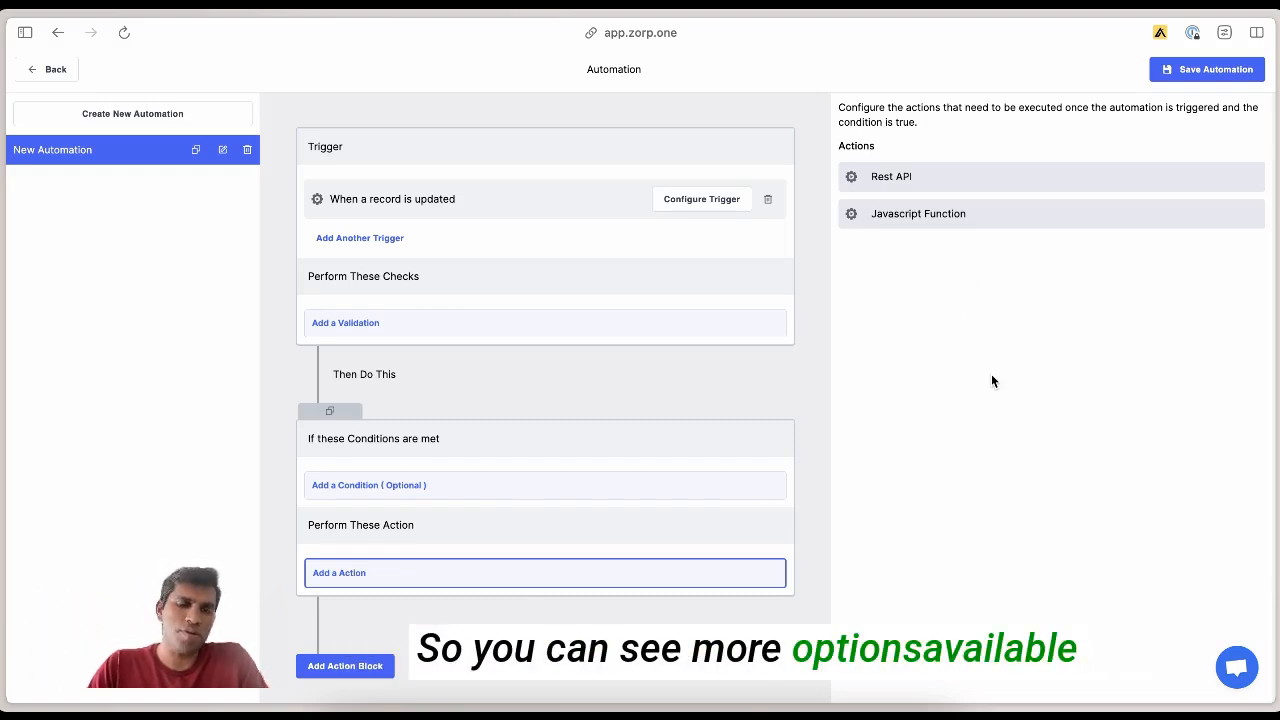
# Step: Add a second action block to the automation and review the condition and action choices of both blocks
pyautogui.click(563, 490)
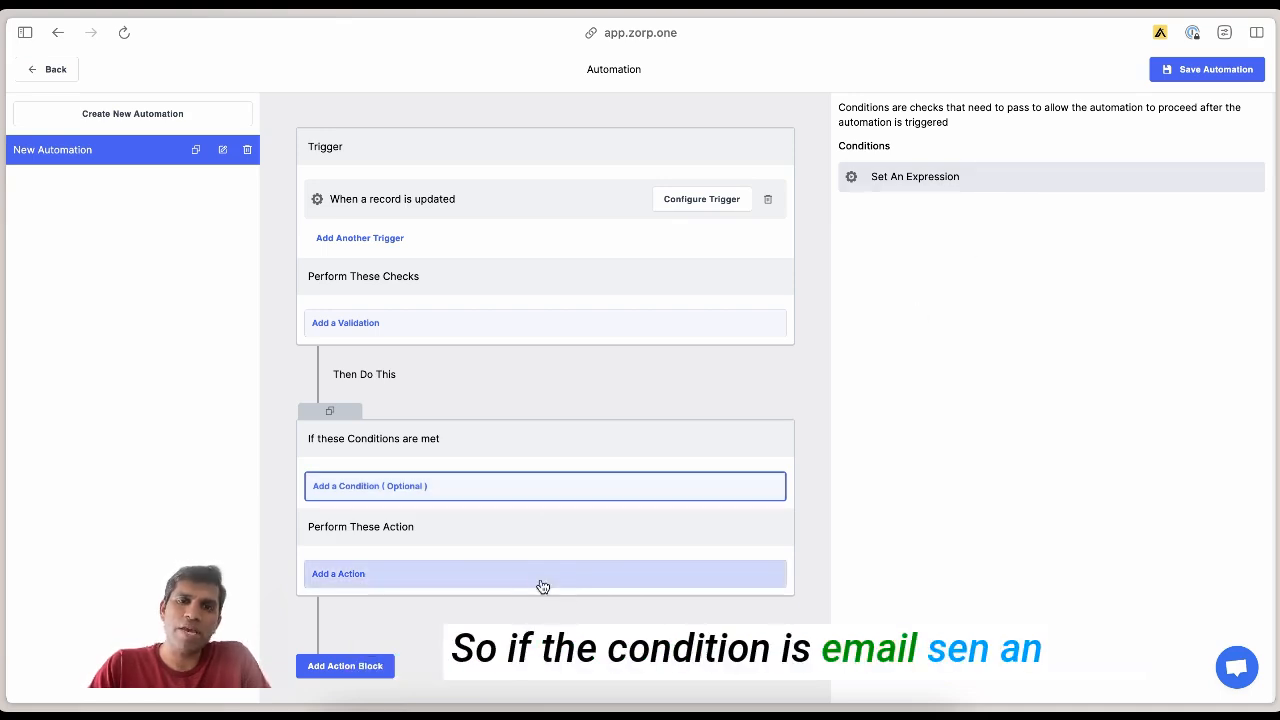
pyautogui.click(490, 577)
pyautogui.click(345, 665)
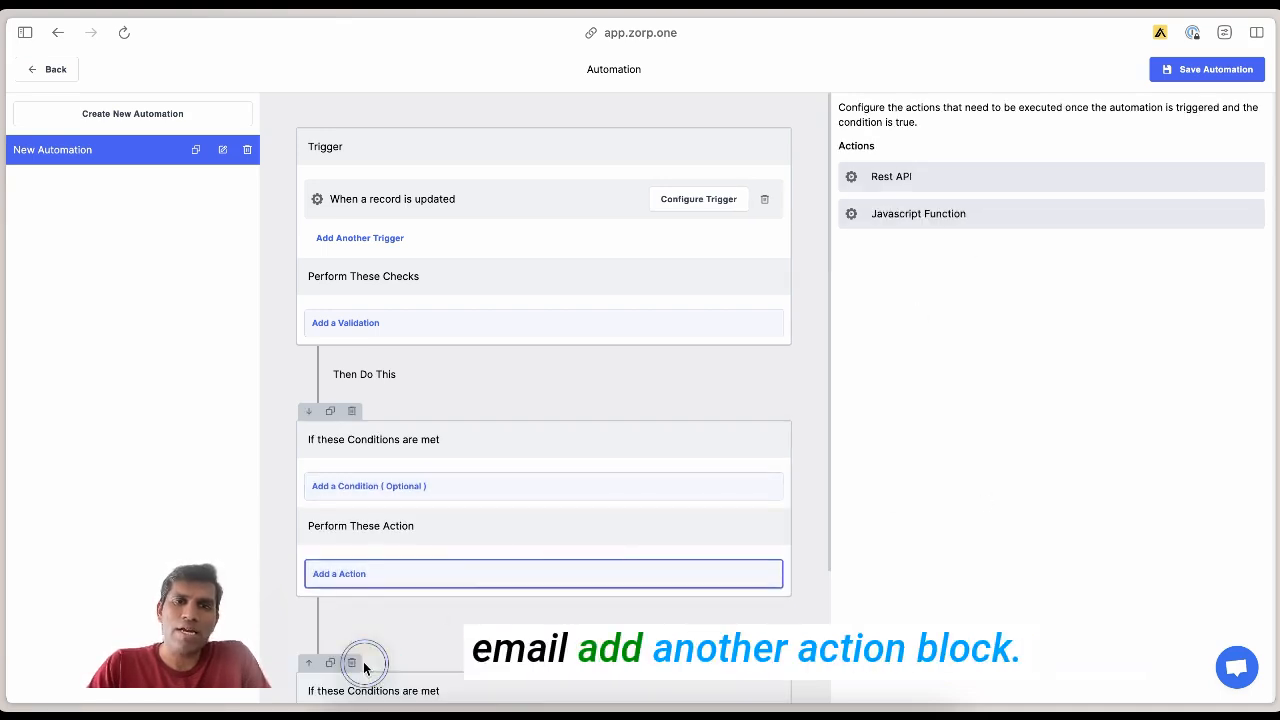
pyautogui.scroll(-3, 543, 569)
pyautogui.click(509, 503)
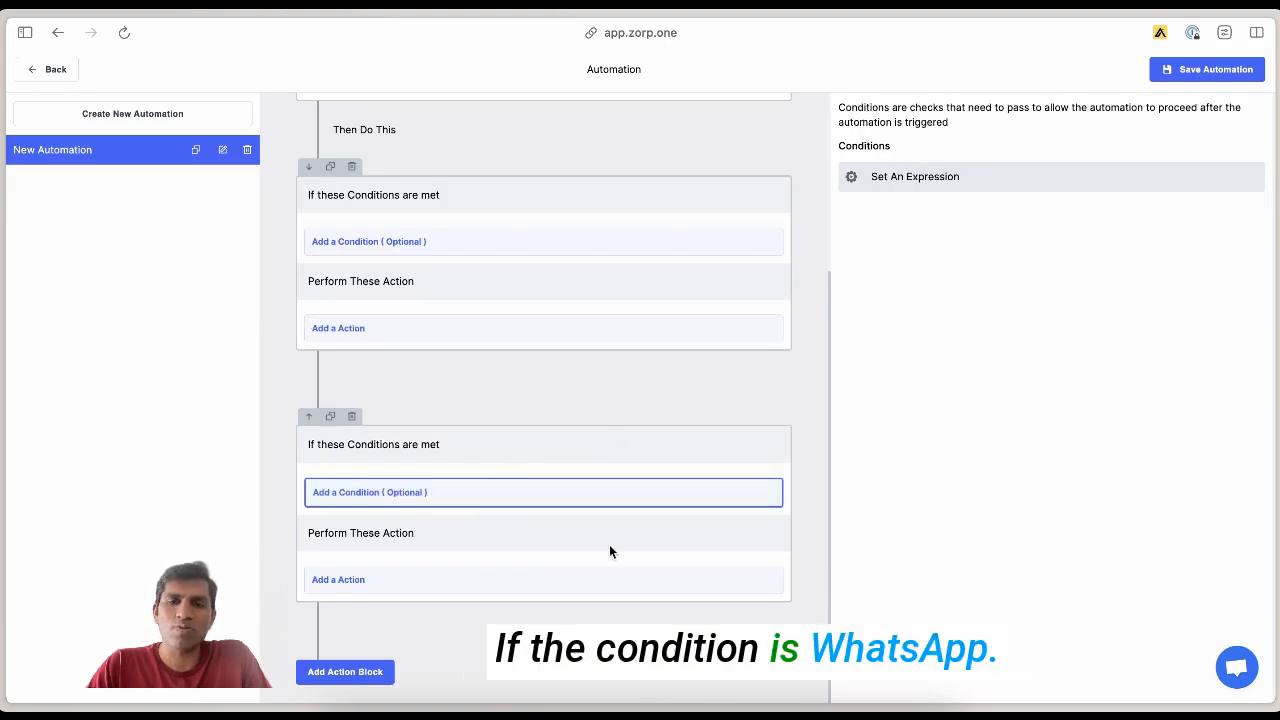
pyautogui.click(595, 582)
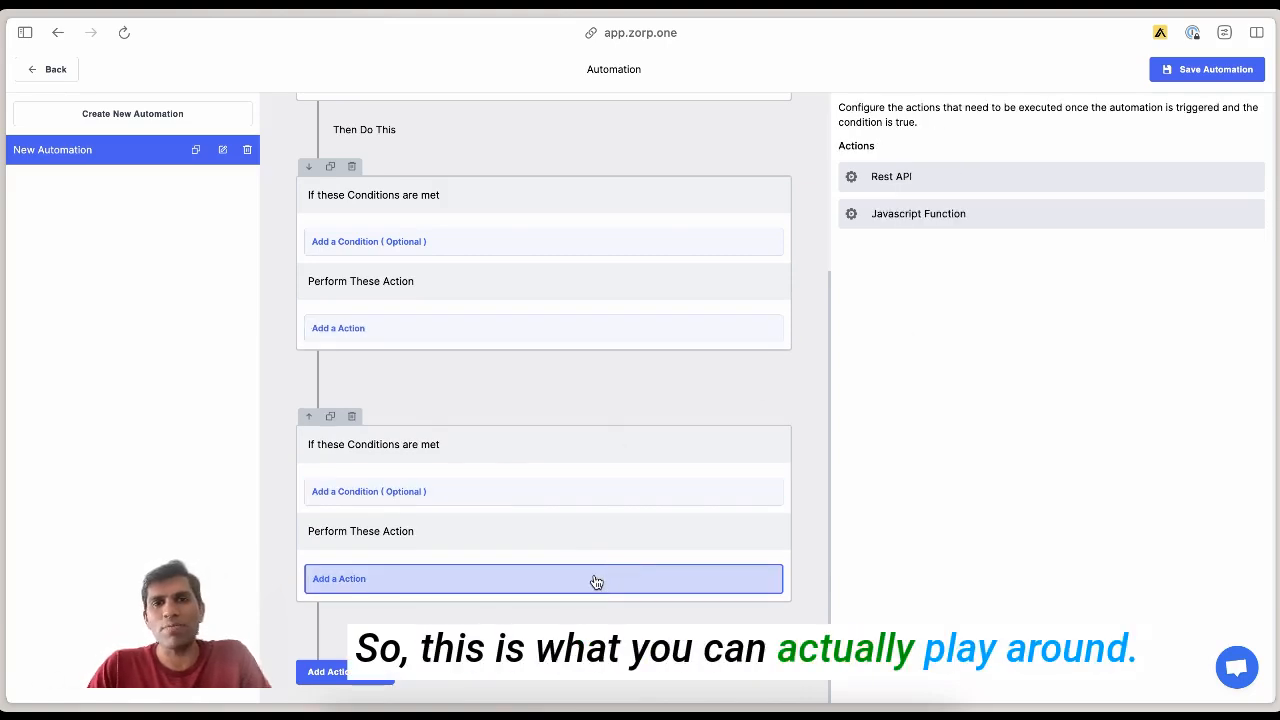
# Step: Save the automation and close the automation builder, confirming the closure
pyautogui.scroll(5, 598, 387)
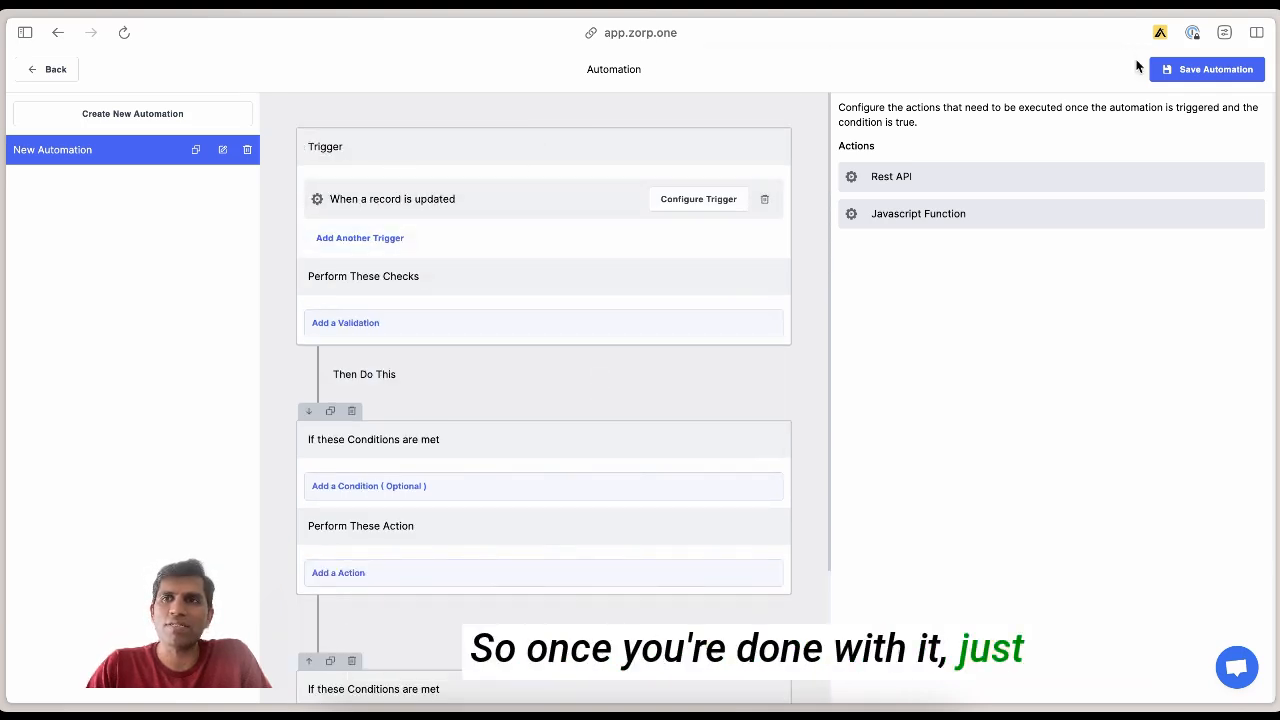
pyautogui.click(1200, 70)
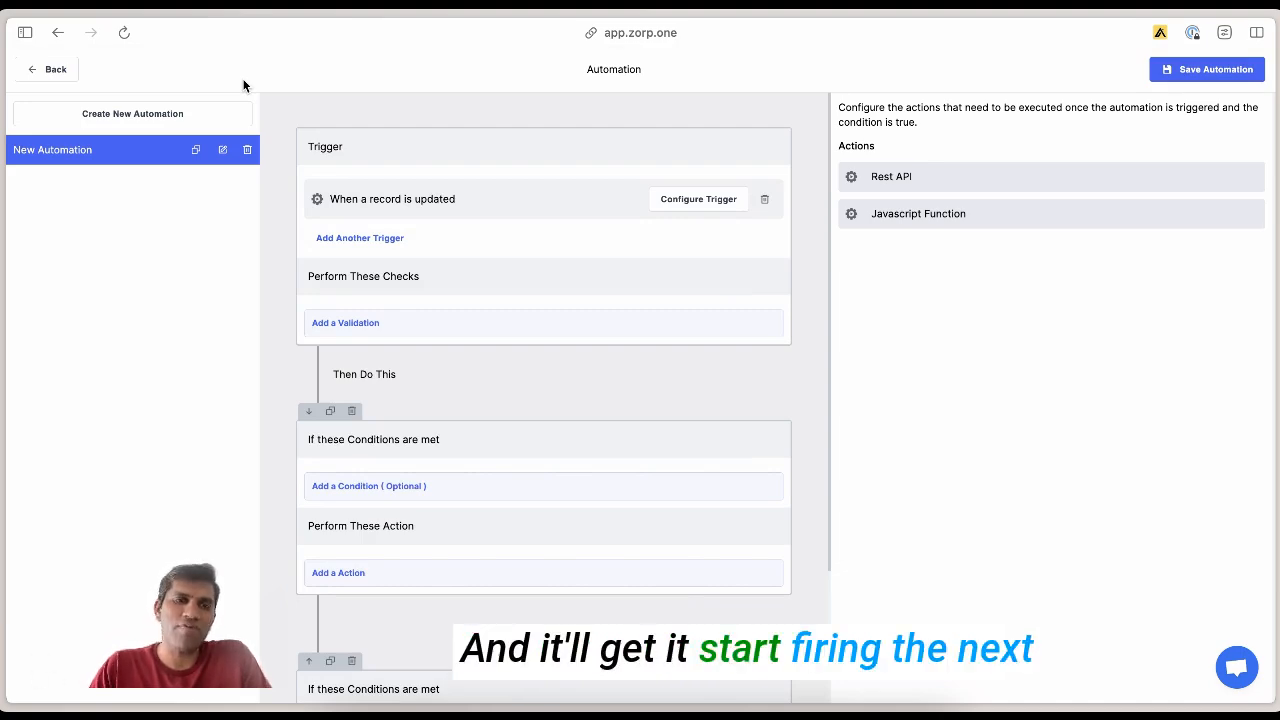
pyautogui.click(55, 70)
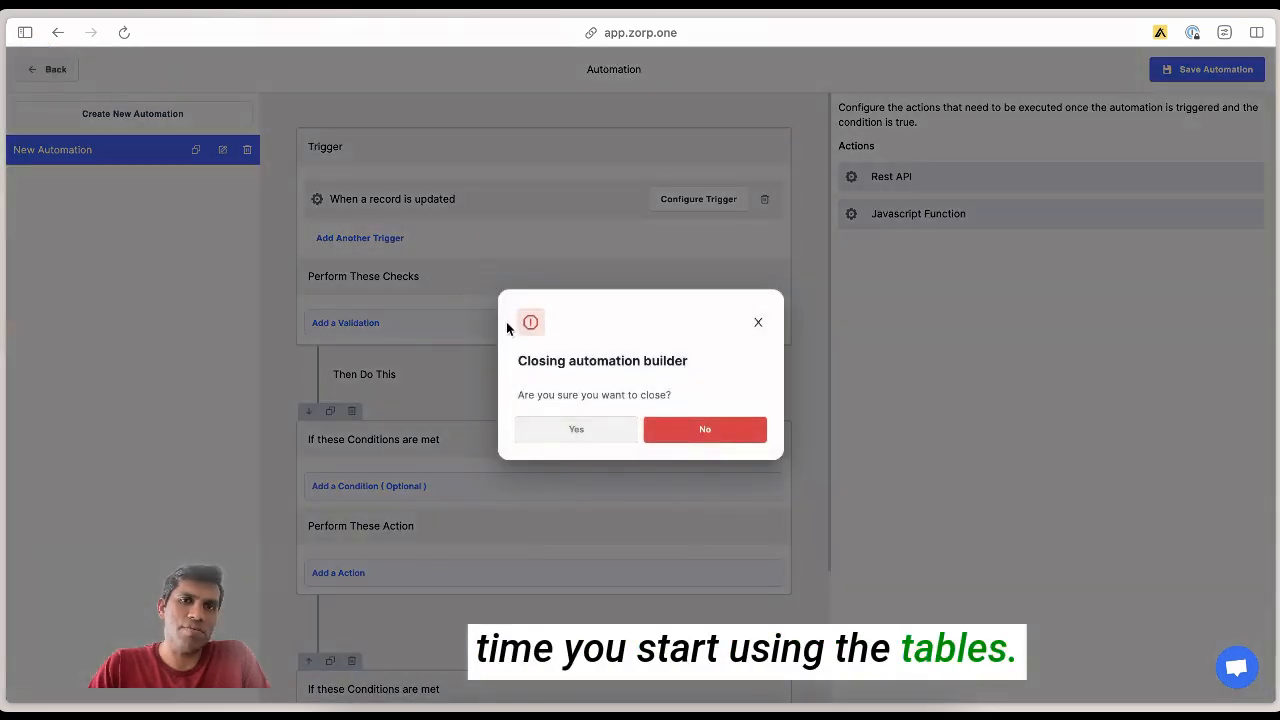
pyautogui.click(561, 427)
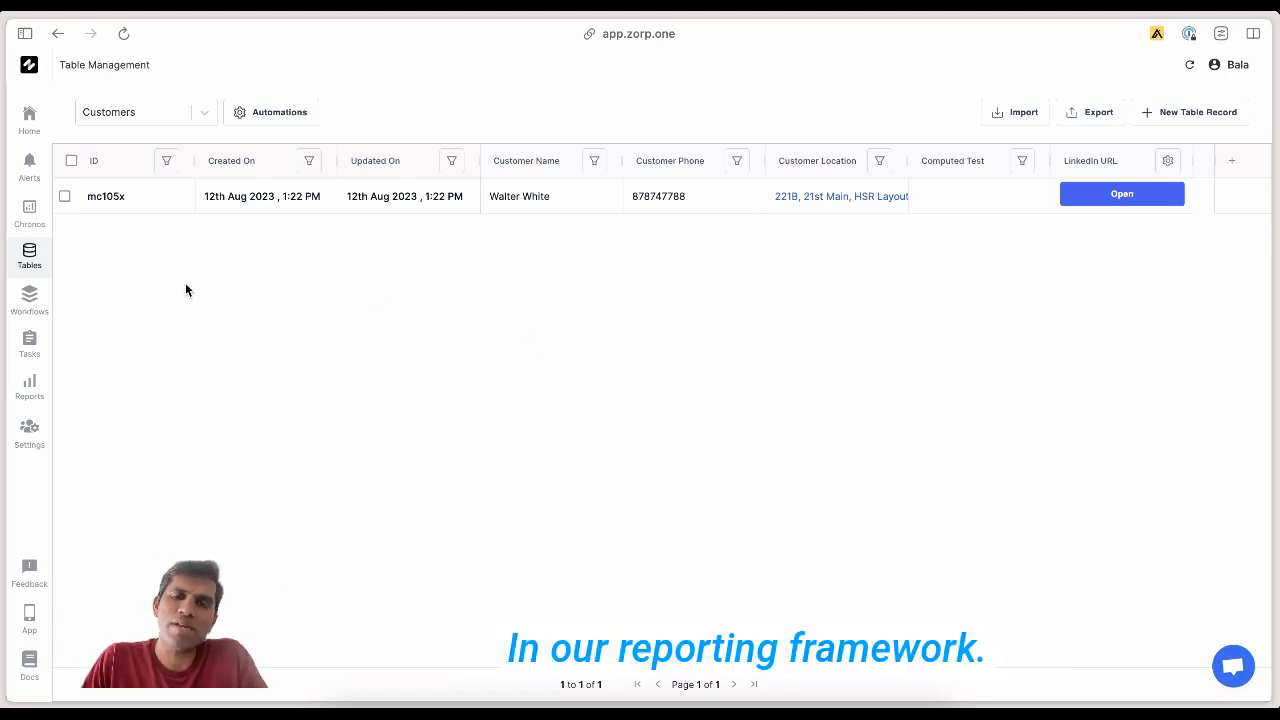
# Step: Activate the Chronos analytics toolkit and open its list of charts in the full-page view
pyautogui.click(30, 216)
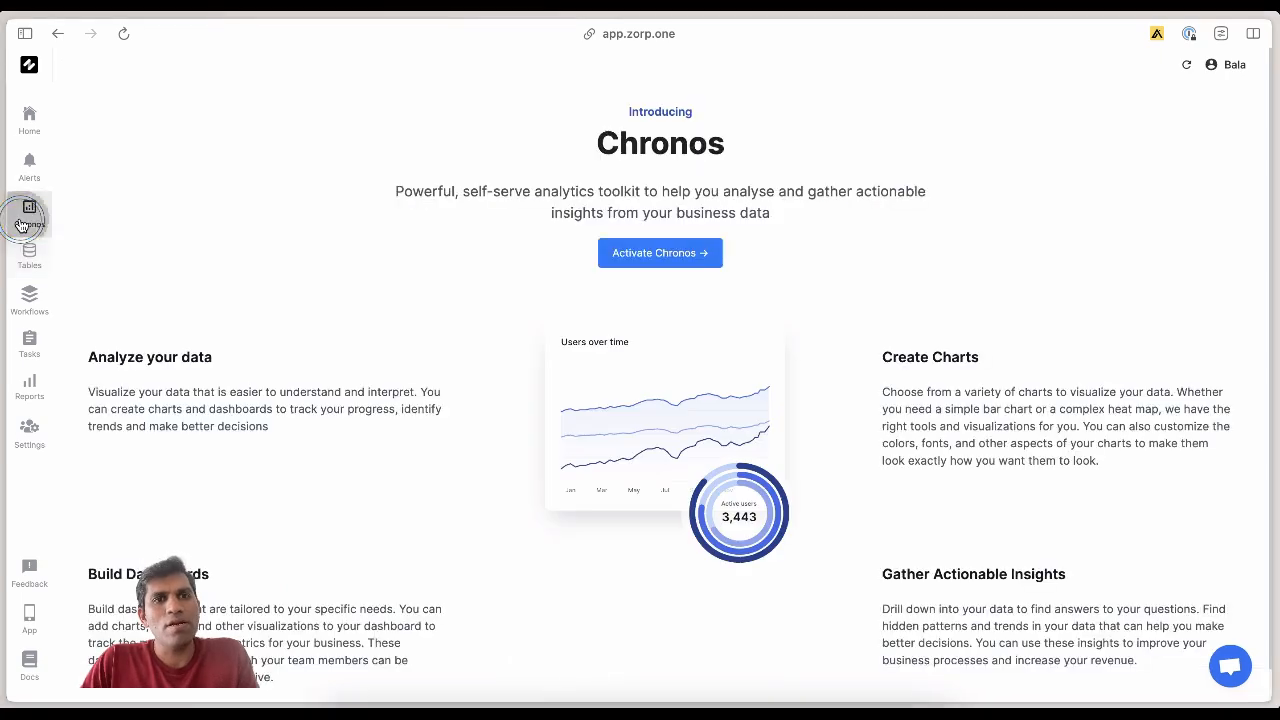
pyautogui.click(697, 256)
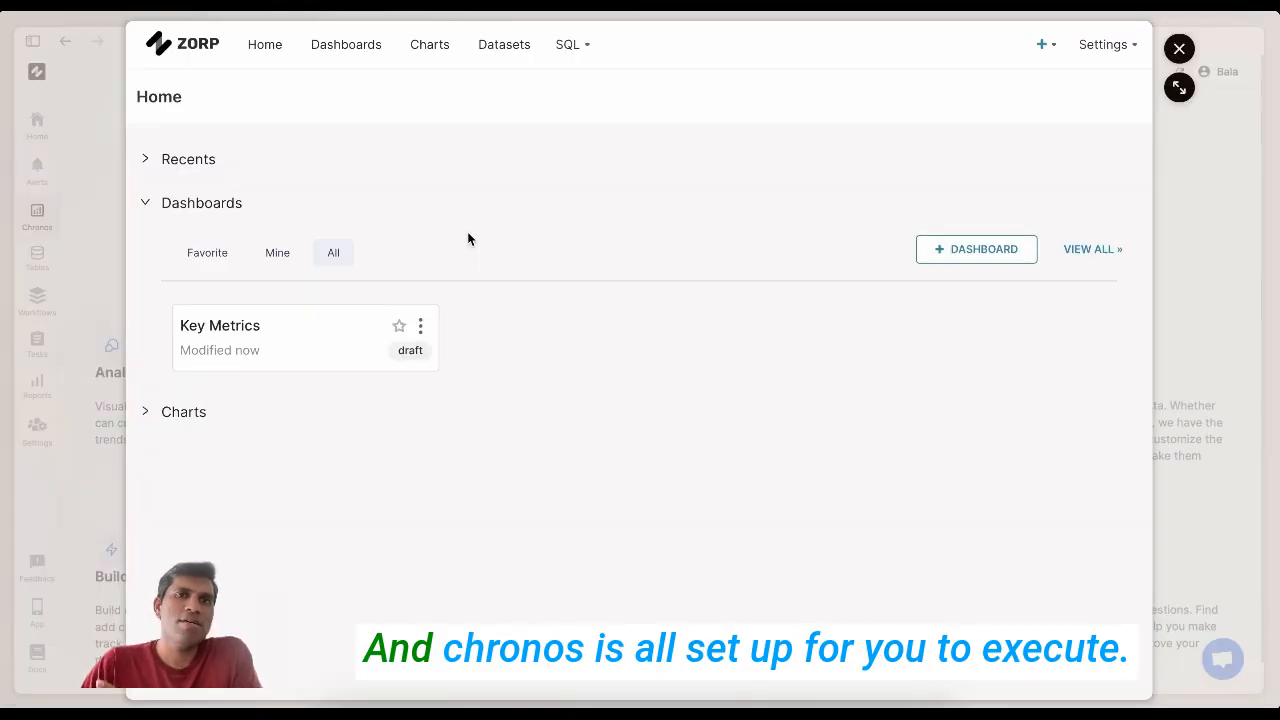
pyautogui.click(433, 68)
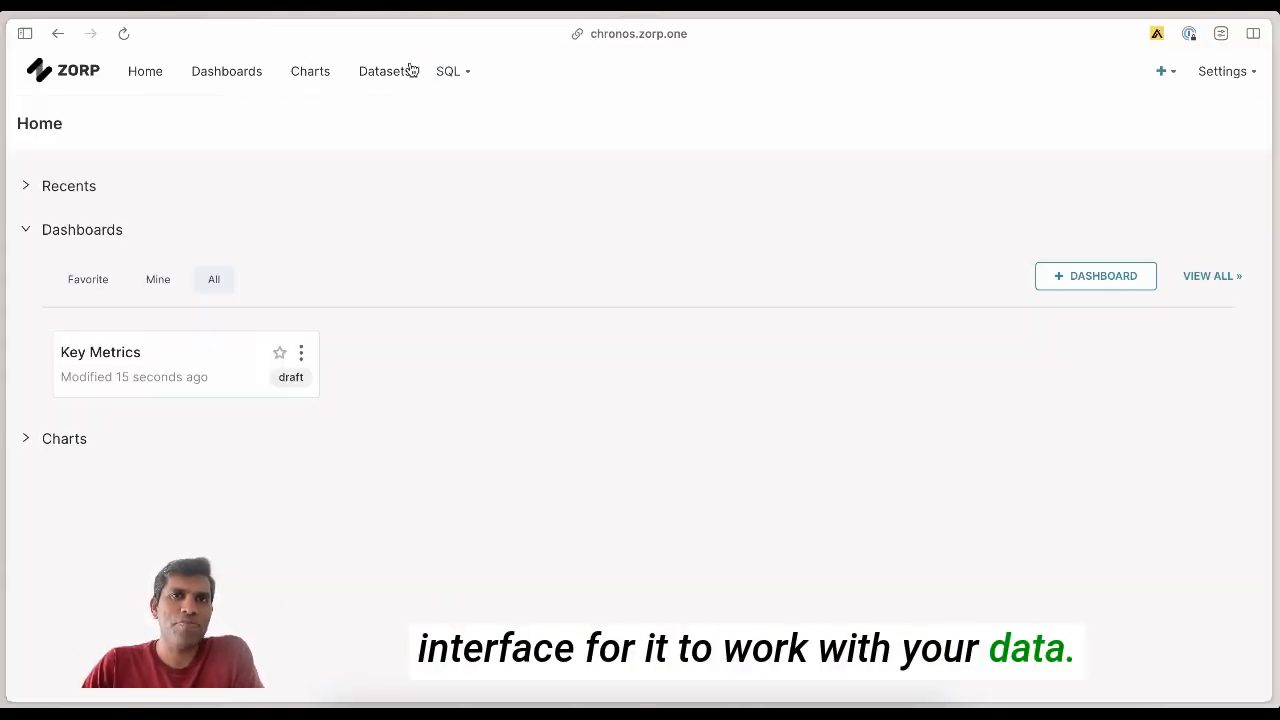
pyautogui.click(300, 74)
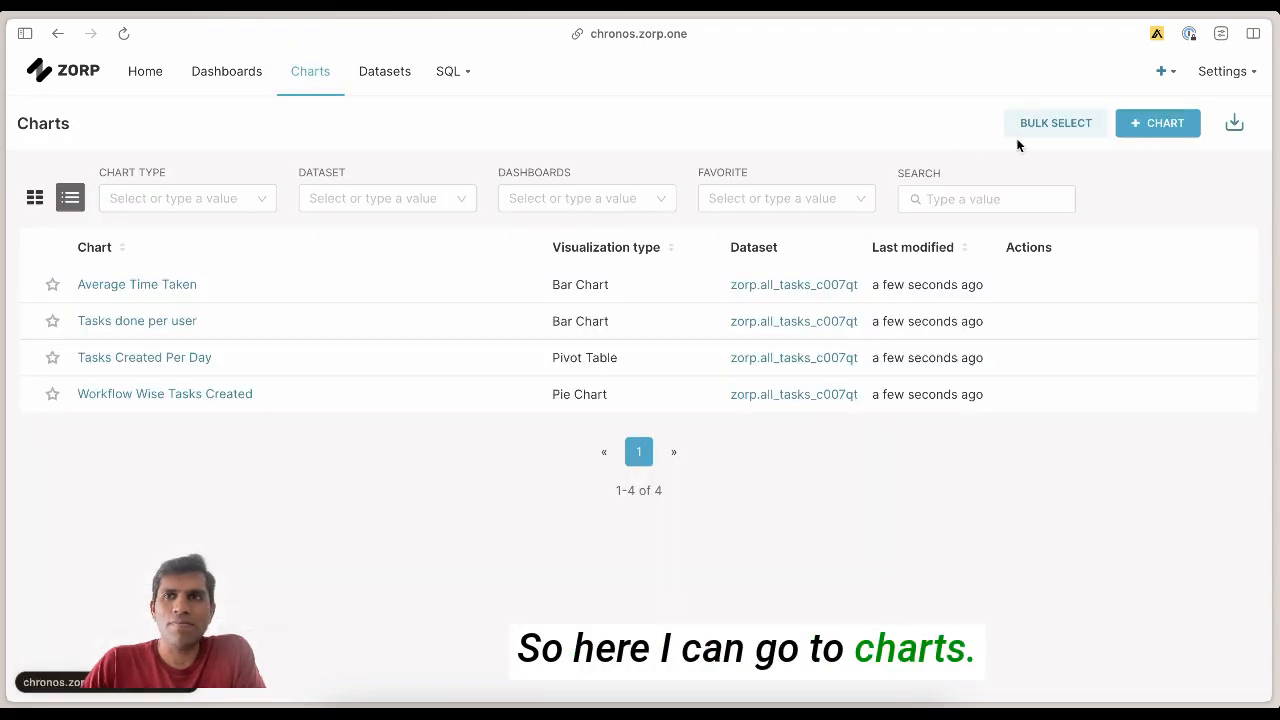
# Step: Start a new Big Number with Trendline chart based on the Customers dataset
pyautogui.click(1150, 127)
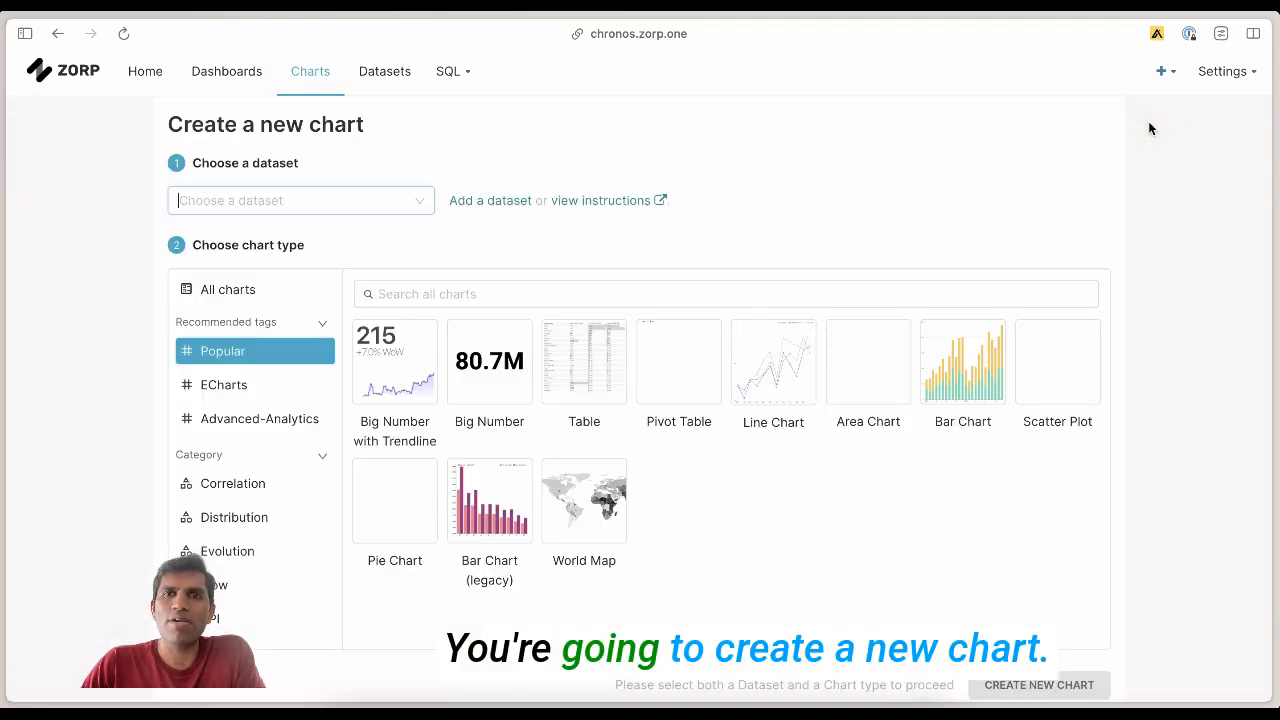
pyautogui.click(322, 199)
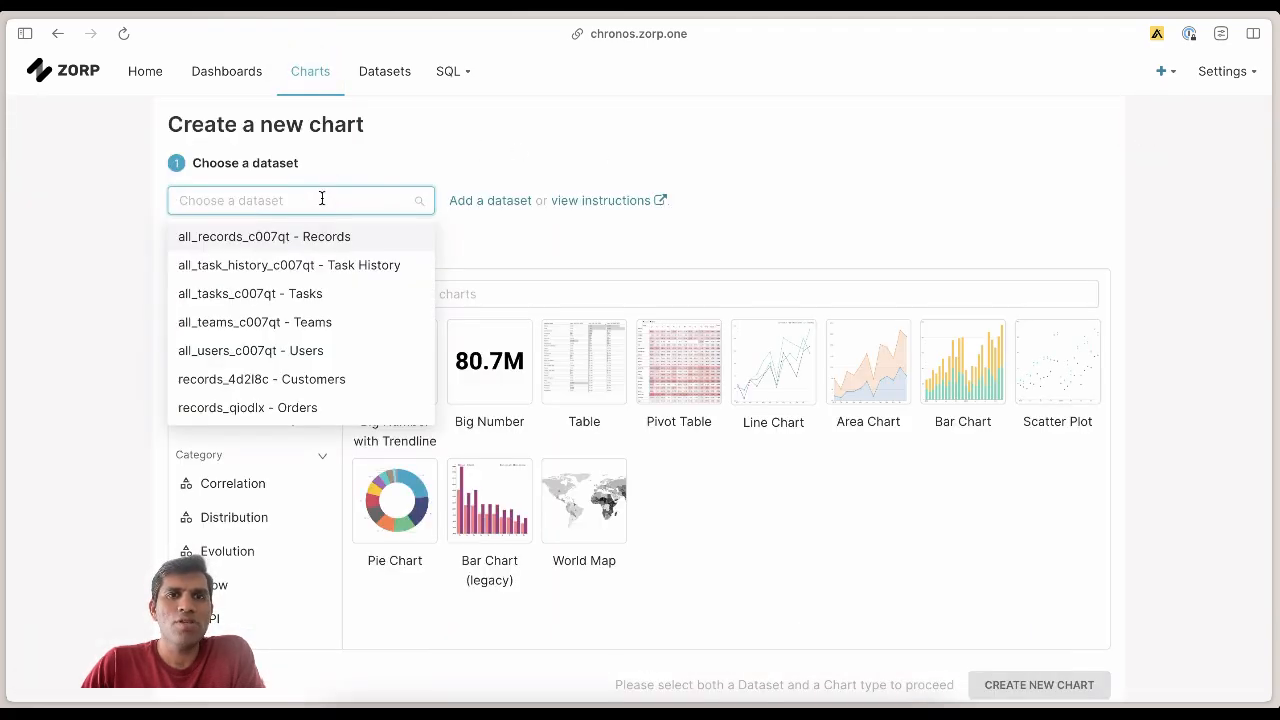
pyautogui.click(341, 379)
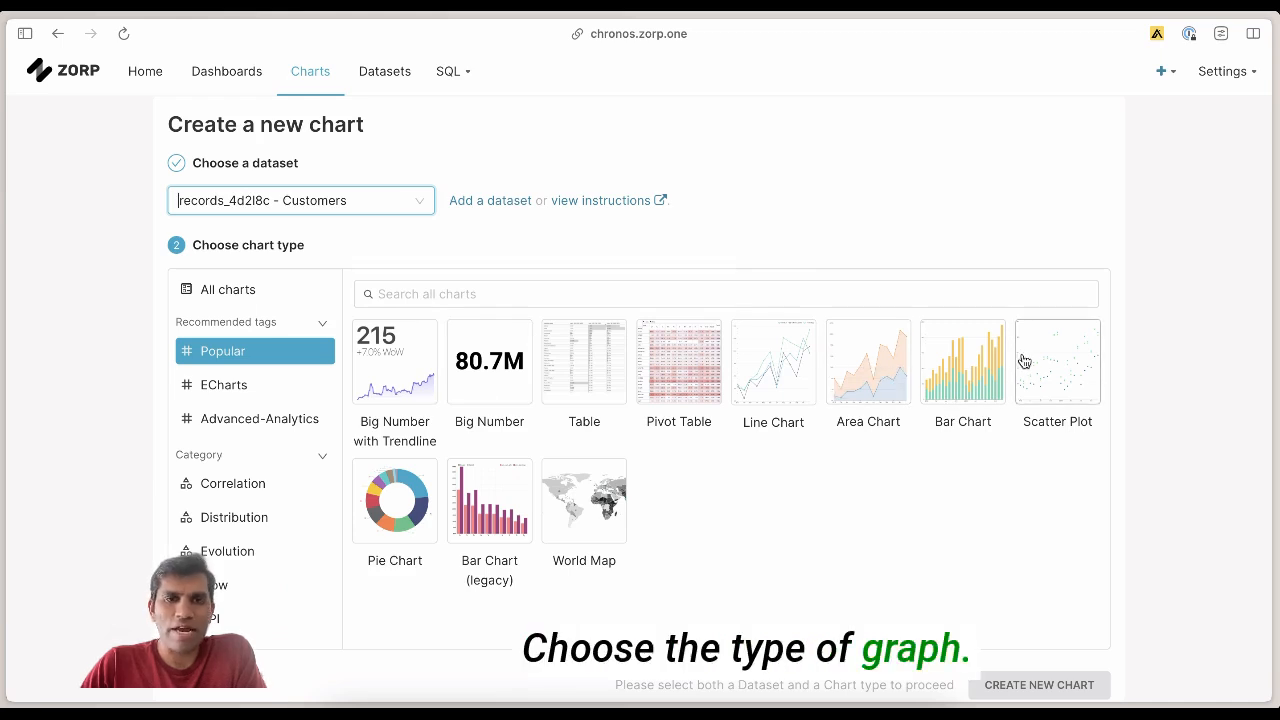
pyautogui.scroll(-15, 221, 585)
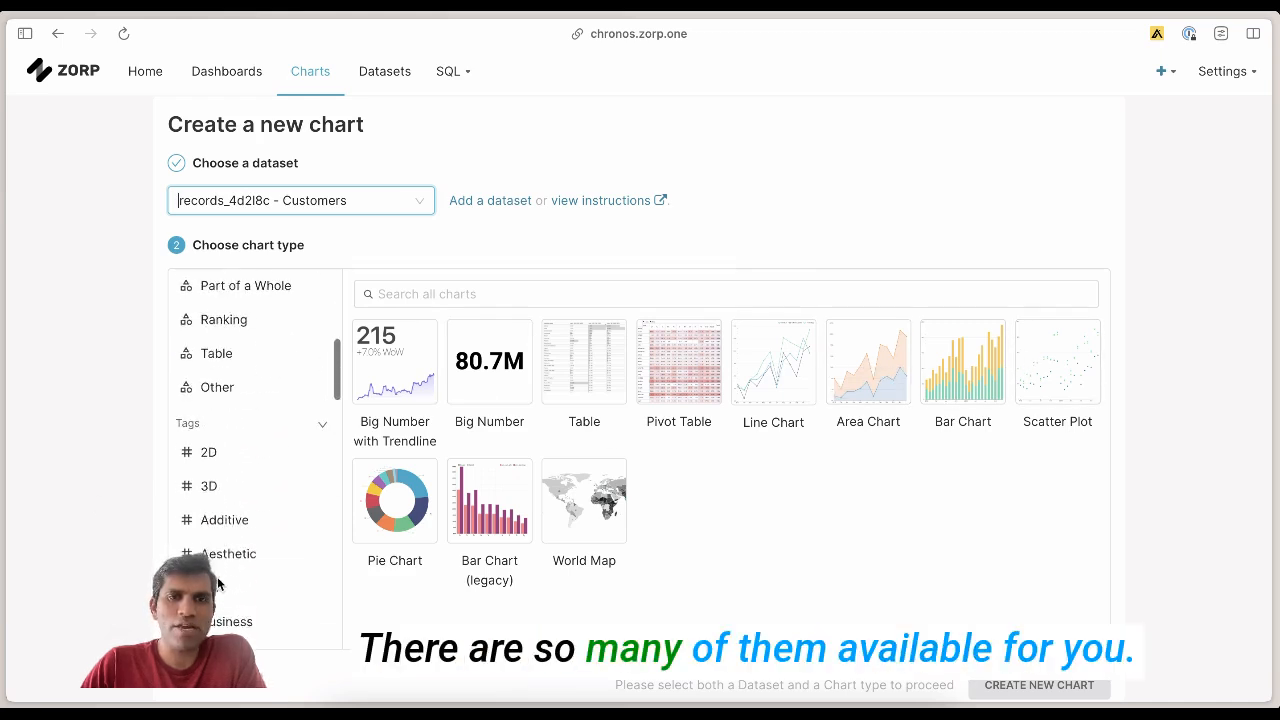
pyautogui.scroll(15, 250, 450)
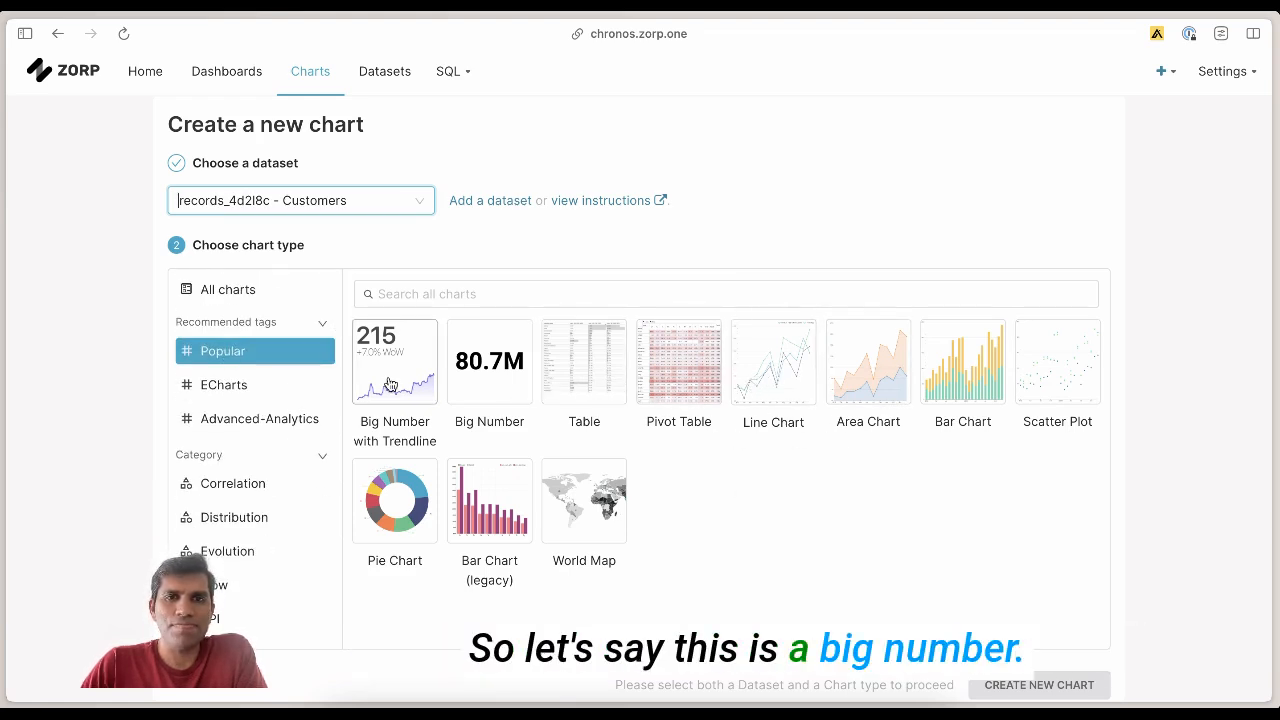
pyautogui.click(409, 370)
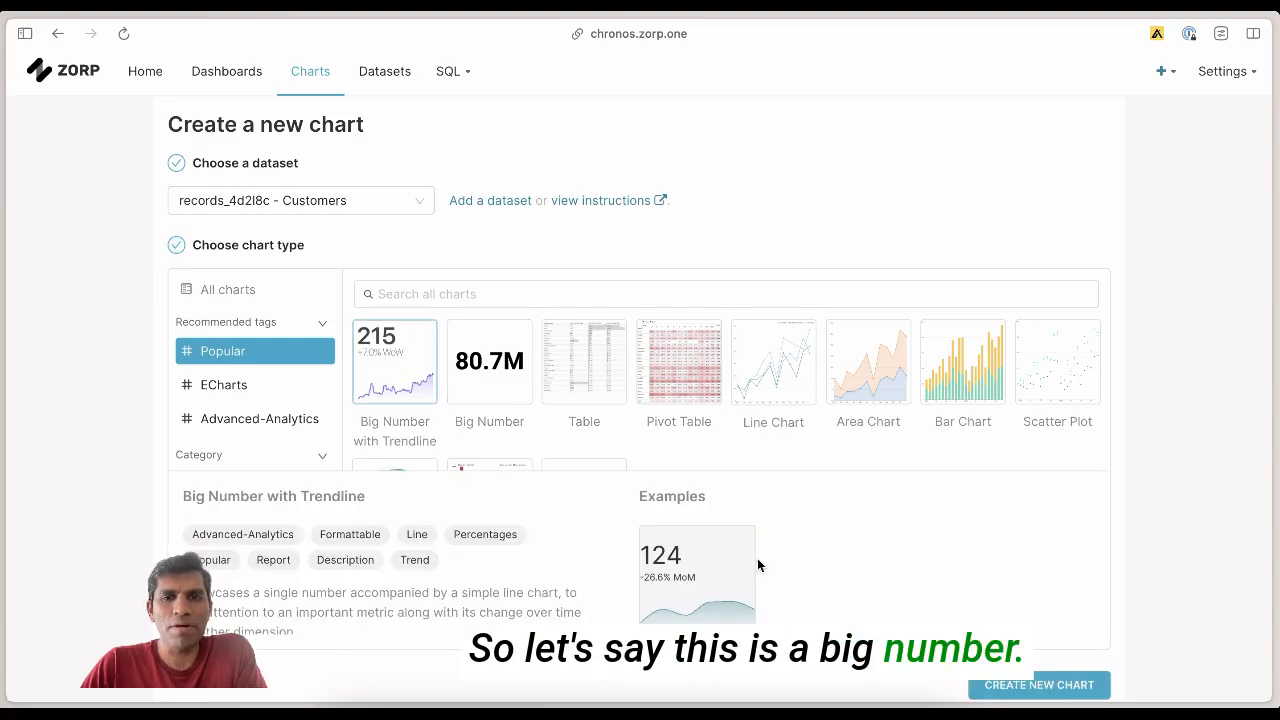
pyautogui.click(1039, 684)
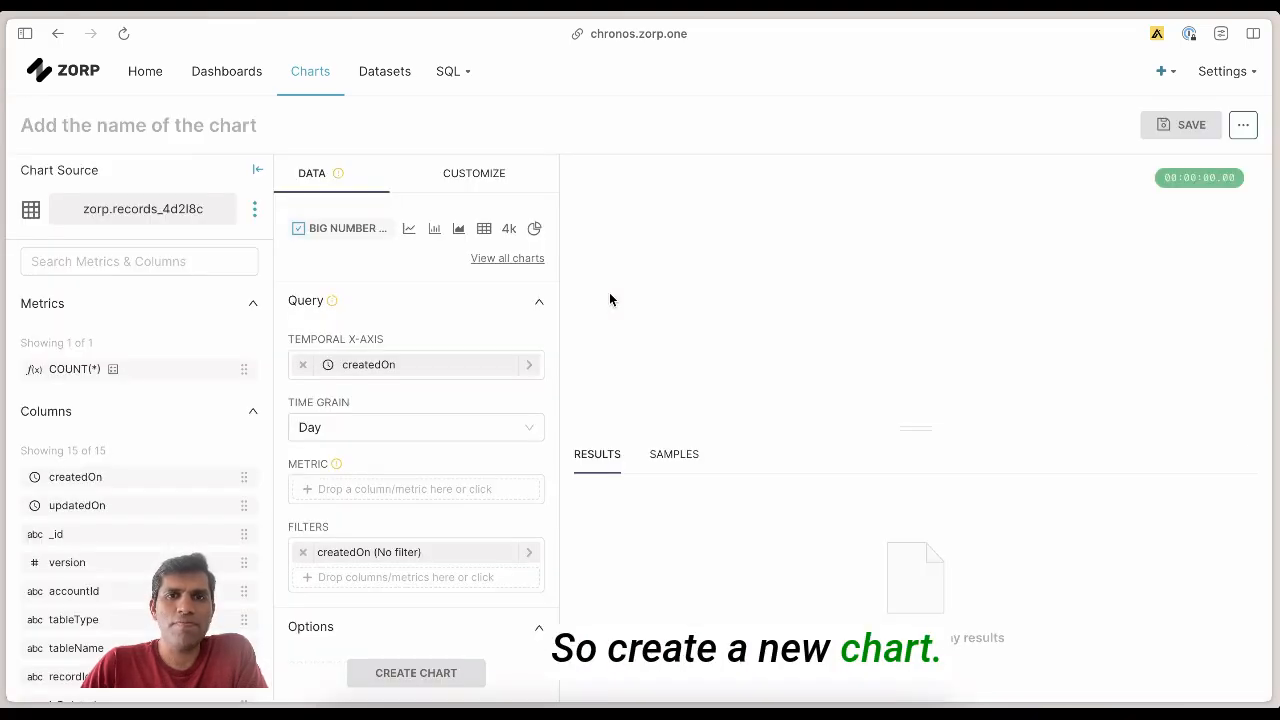
# Step: Set the chart's metric to COUNT_DISTINCT of recordId and generate the chart
pyautogui.scroll(-5, 416, 380)
pyautogui.scroll(3, 416, 380)
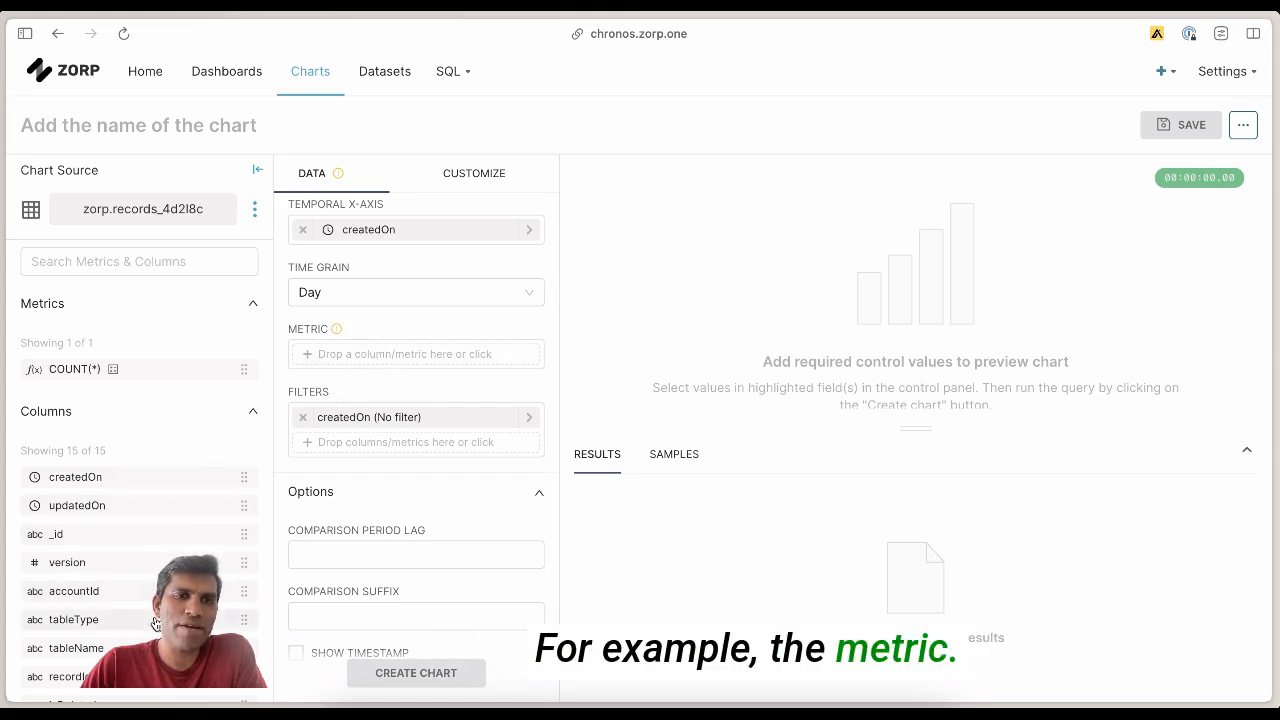
pyautogui.scroll(-1, 90, 630)
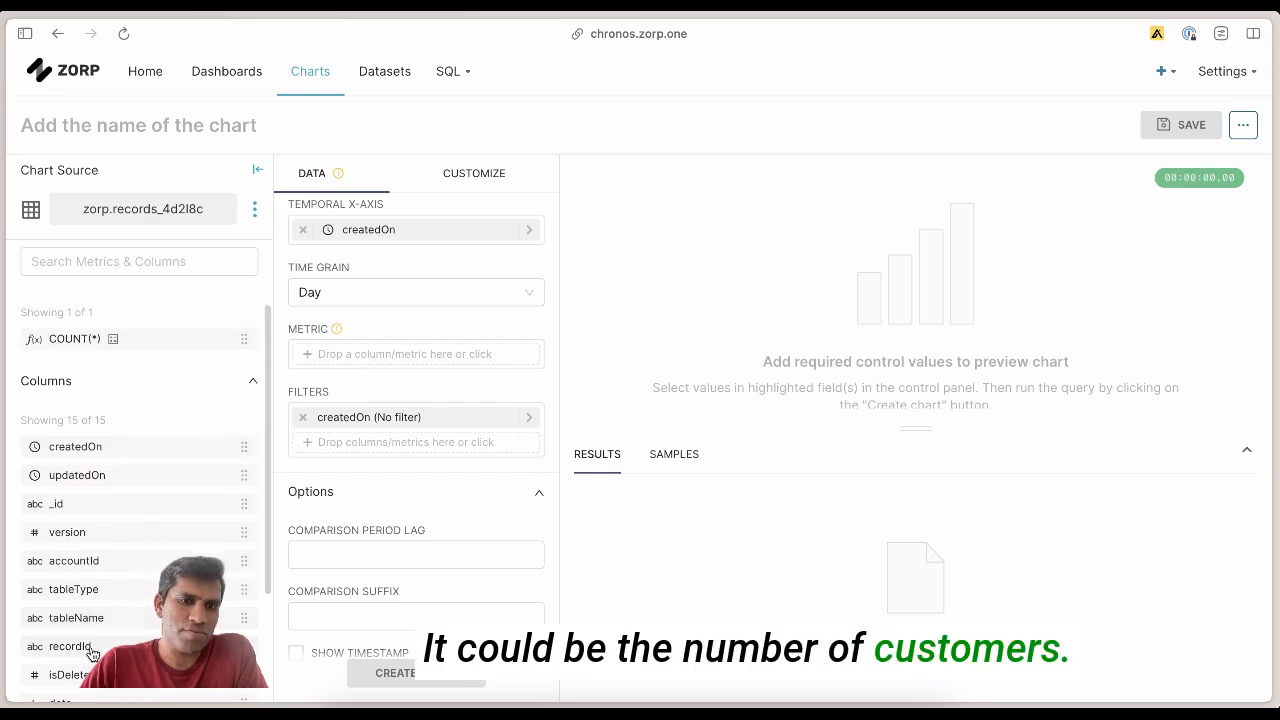
pyautogui.moveTo(97, 650); pyautogui.dragTo(374, 366)
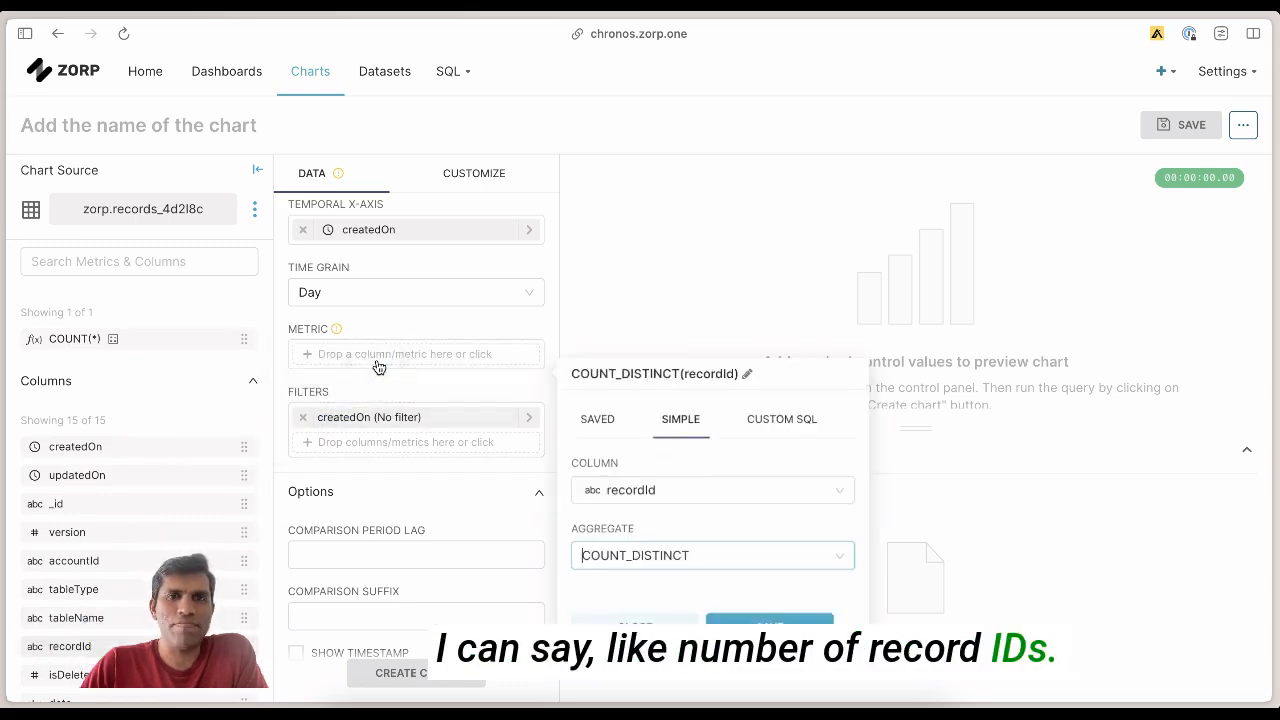
pyautogui.click(770, 622)
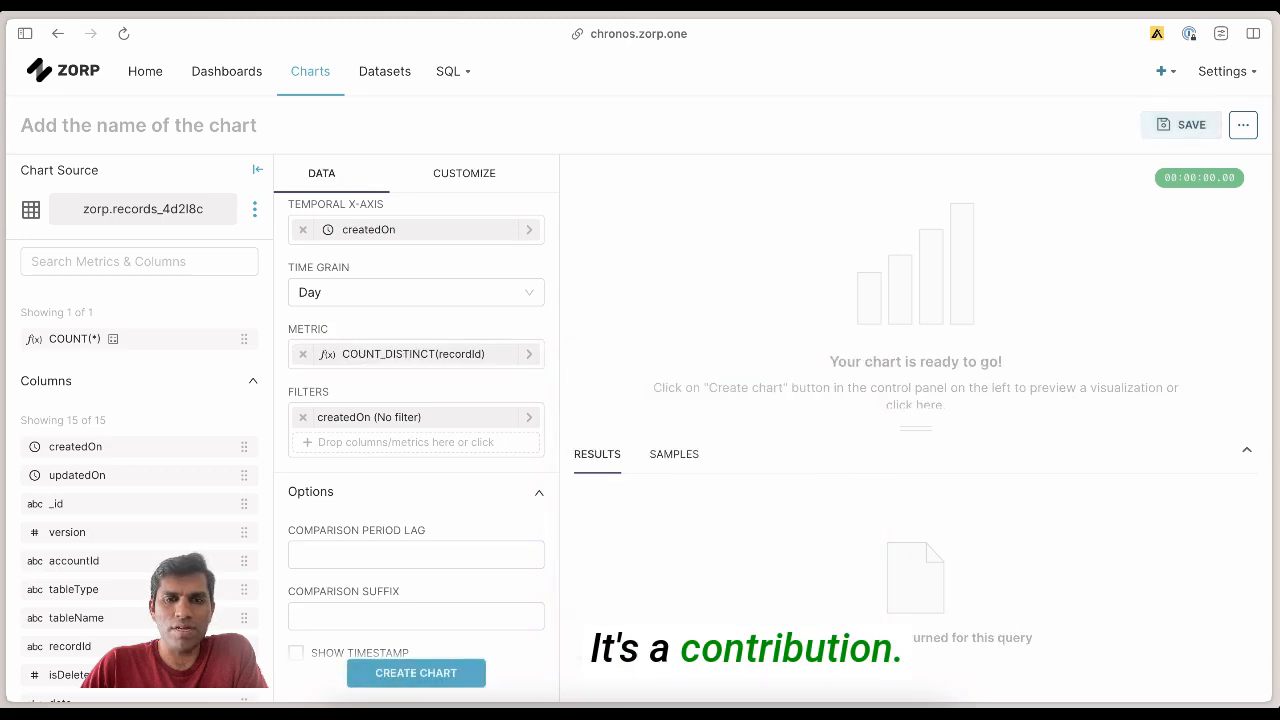
pyautogui.click(428, 672)
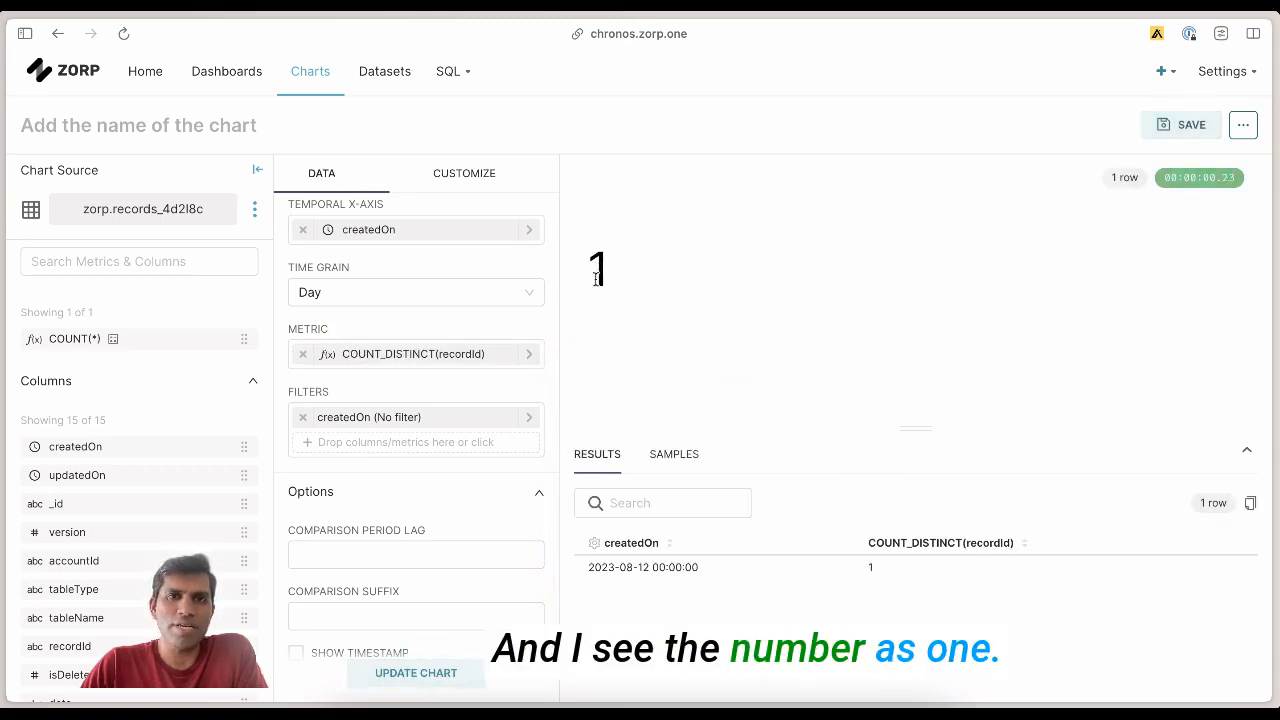
# Step: Change the visualization to a bar chart and use createdOn as its x-axis
pyautogui.scroll(3, 377, 398)
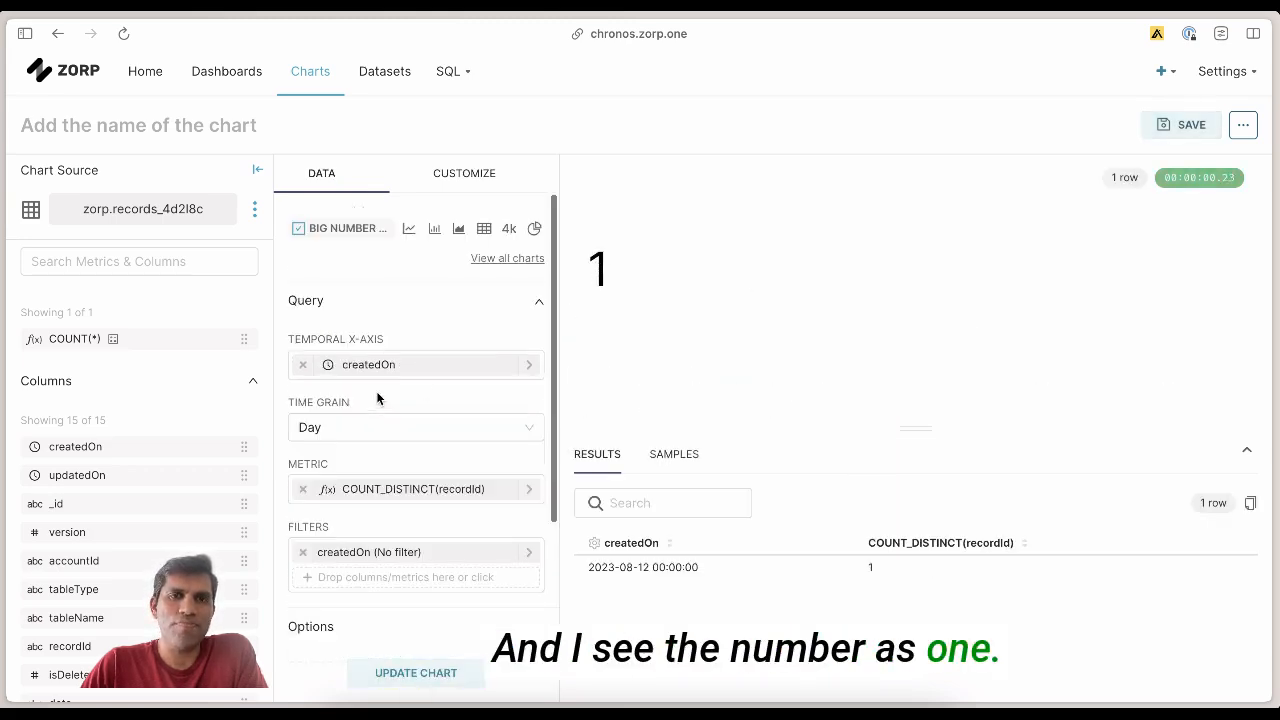
pyautogui.click(432, 229)
pyautogui.scroll(-2, 418, 486)
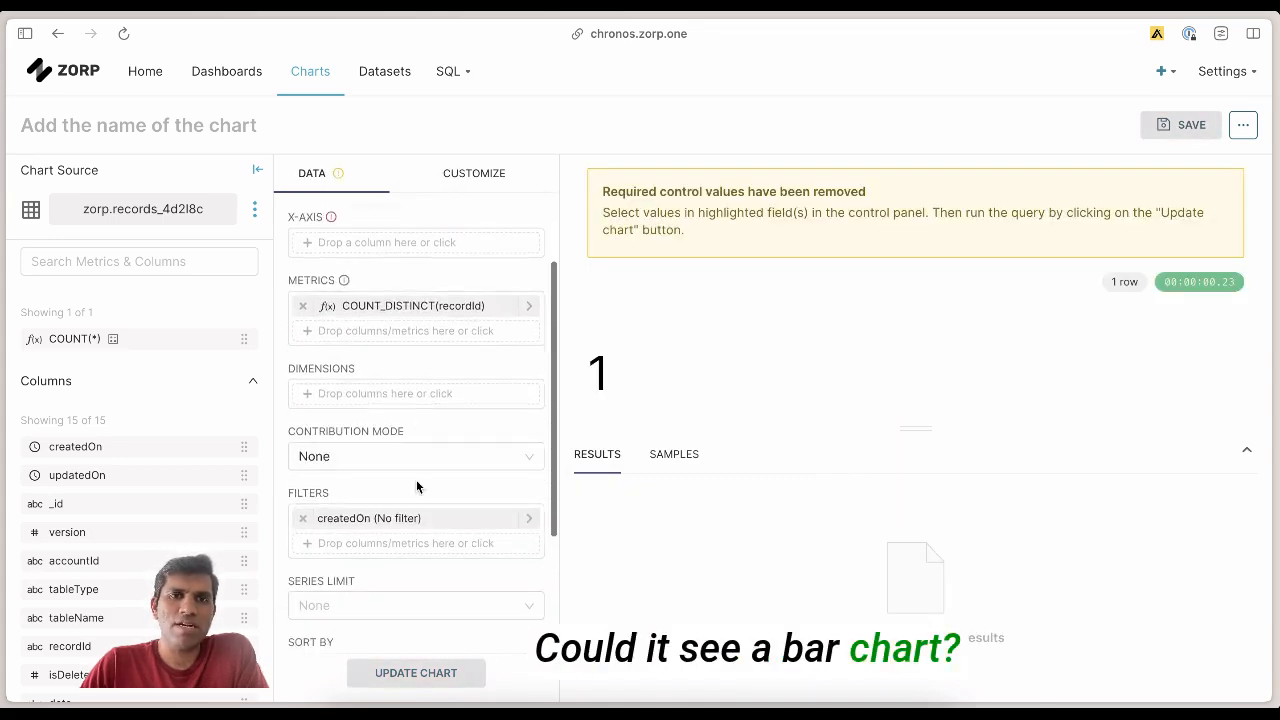
pyautogui.scroll(-1, 145, 431)
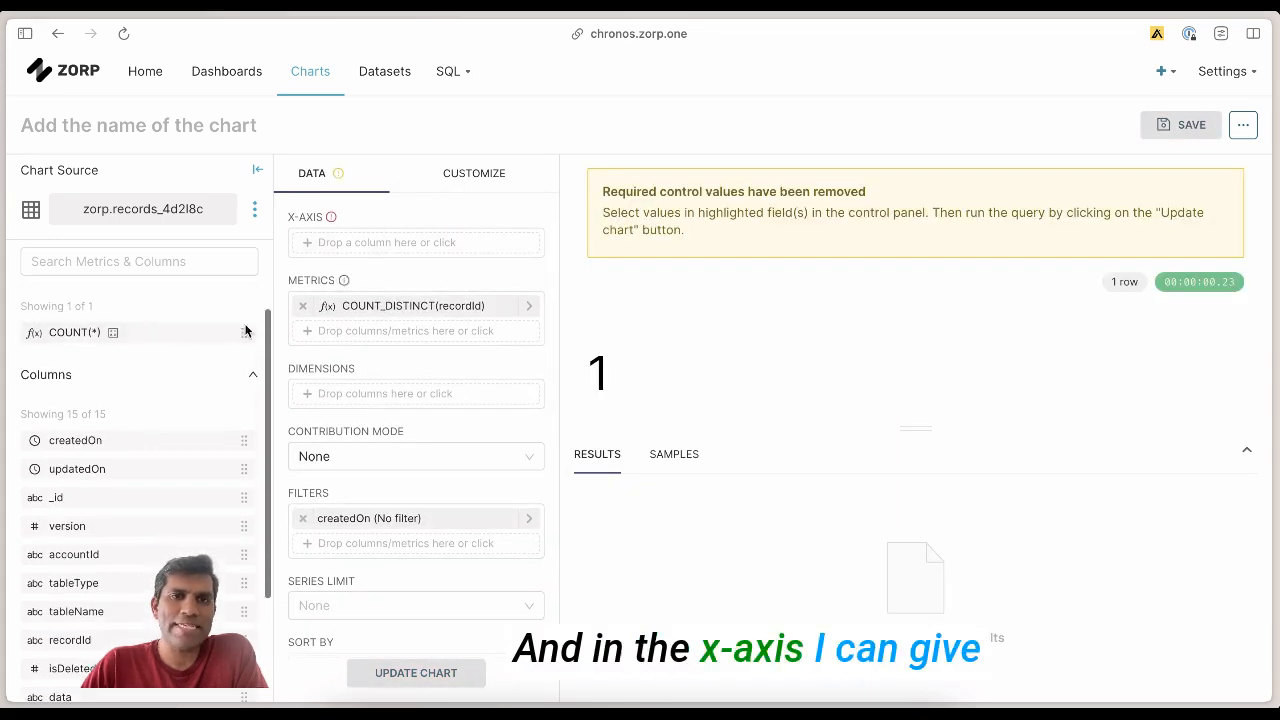
pyautogui.moveTo(118, 449); pyautogui.dragTo(360, 245)
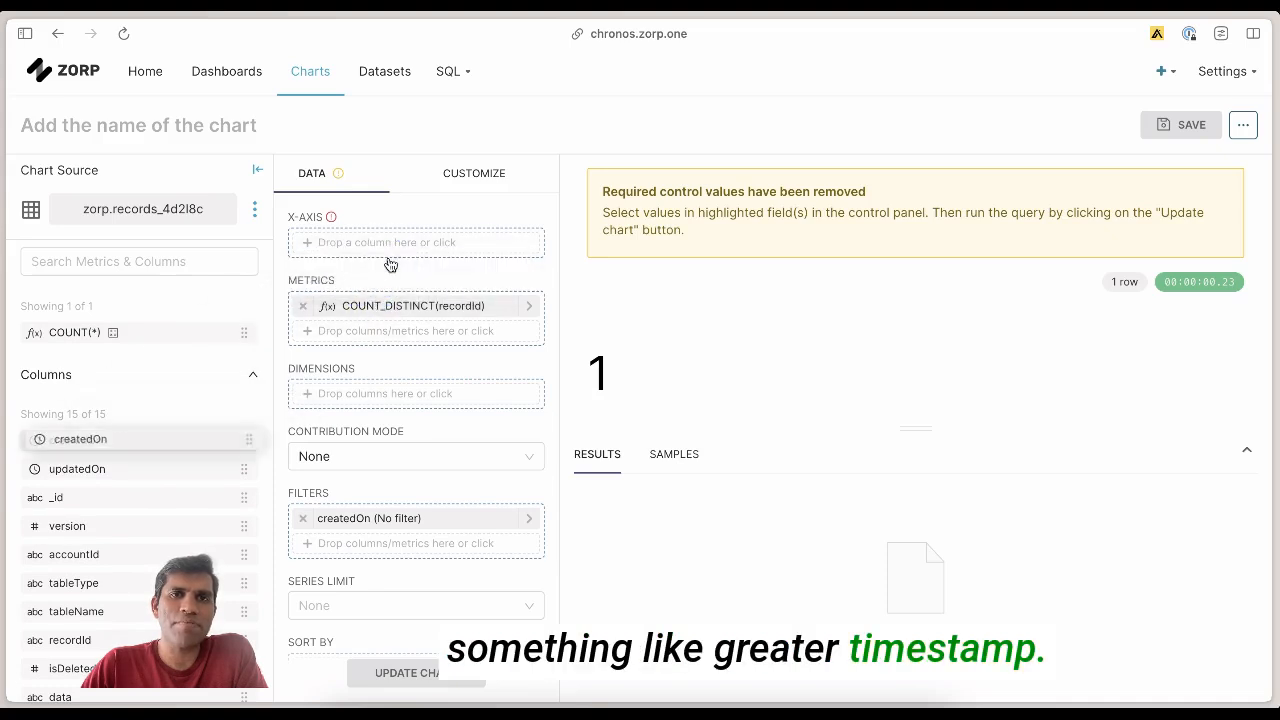
pyautogui.moveTo(95, 438); pyautogui.dragTo(355, 243)
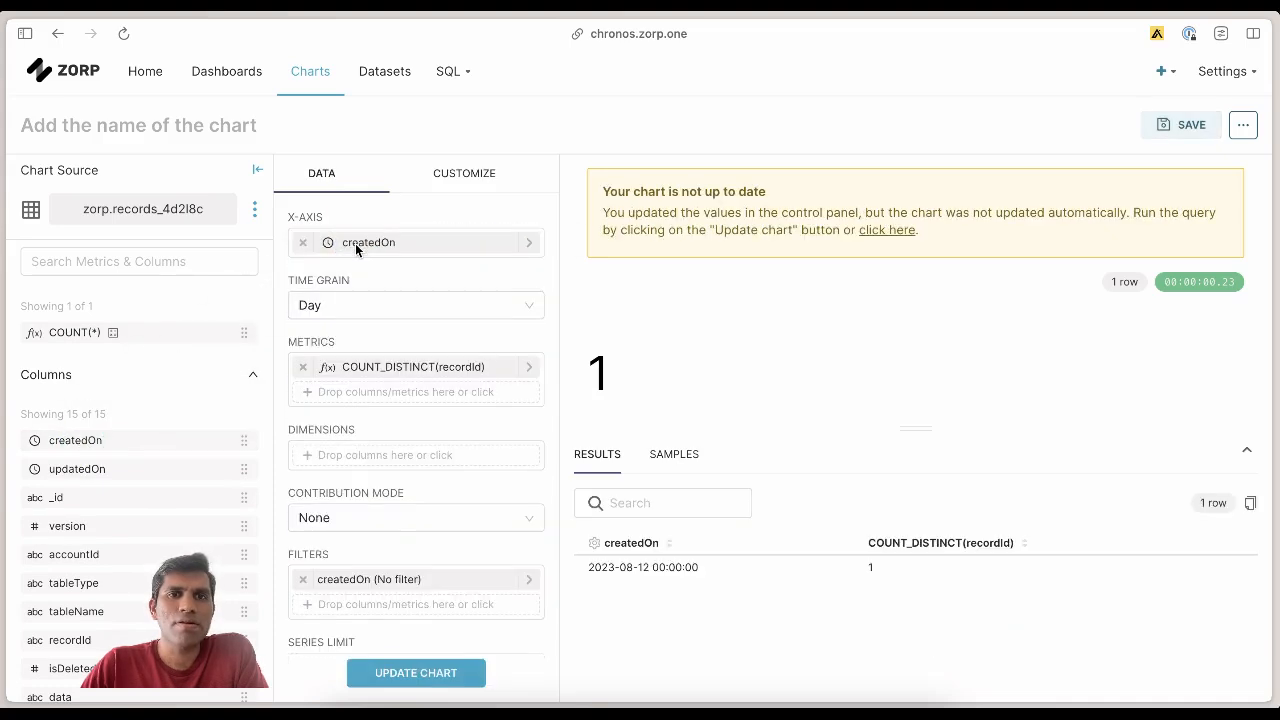
# Step: Replace the bar chart's metric with COUNT_DISTINCT of Customer_Name and update the chart
pyautogui.scroll(-3, 130, 515)
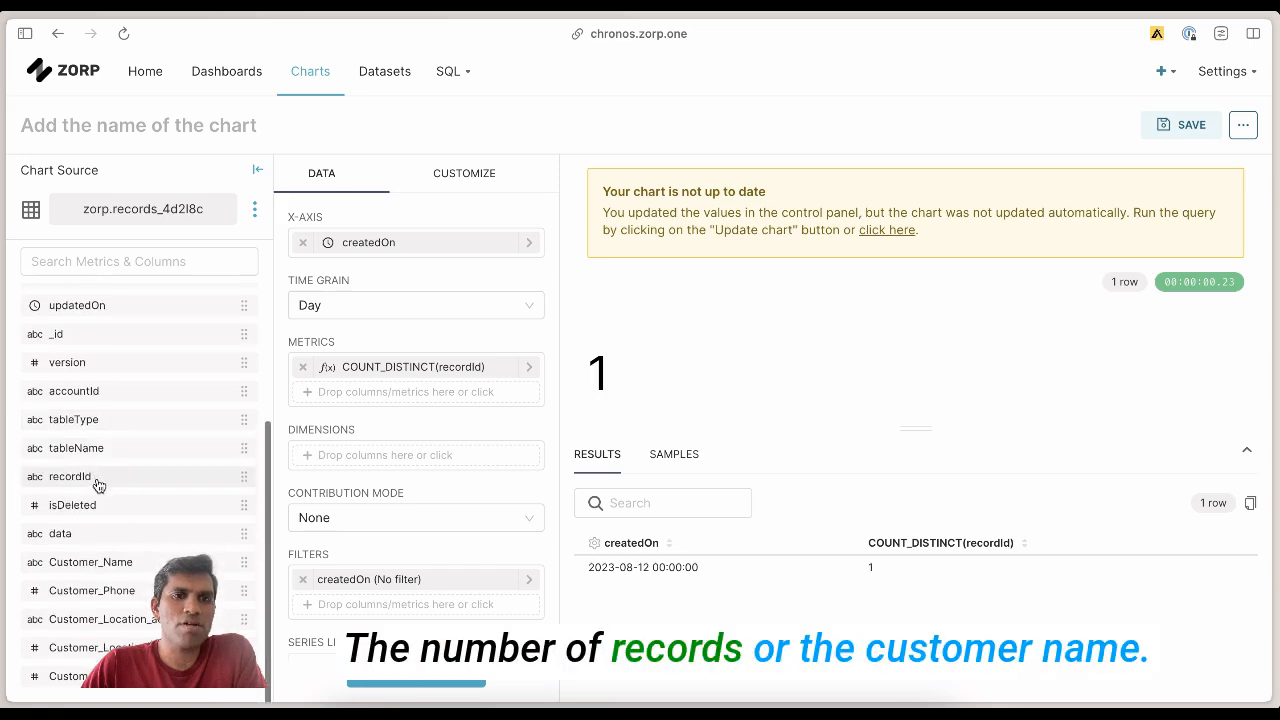
pyautogui.scroll(-1, 120, 348)
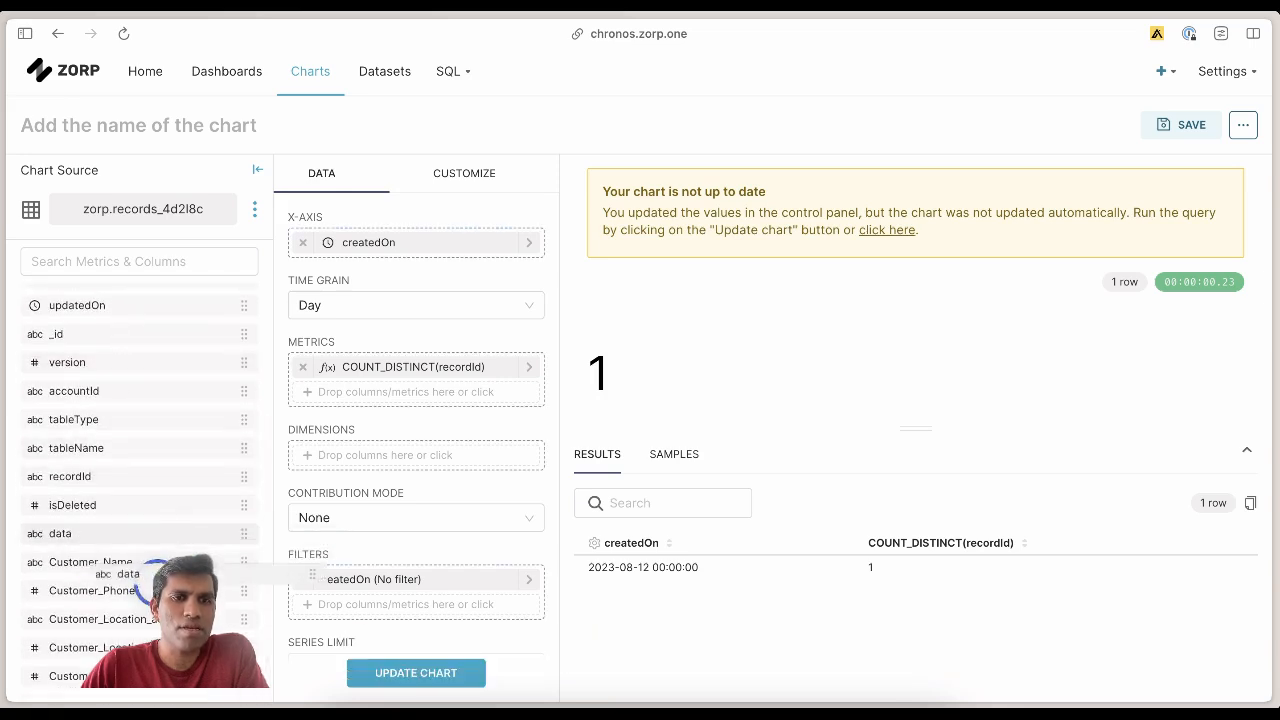
pyautogui.moveTo(104, 572); pyautogui.dragTo(380, 368)
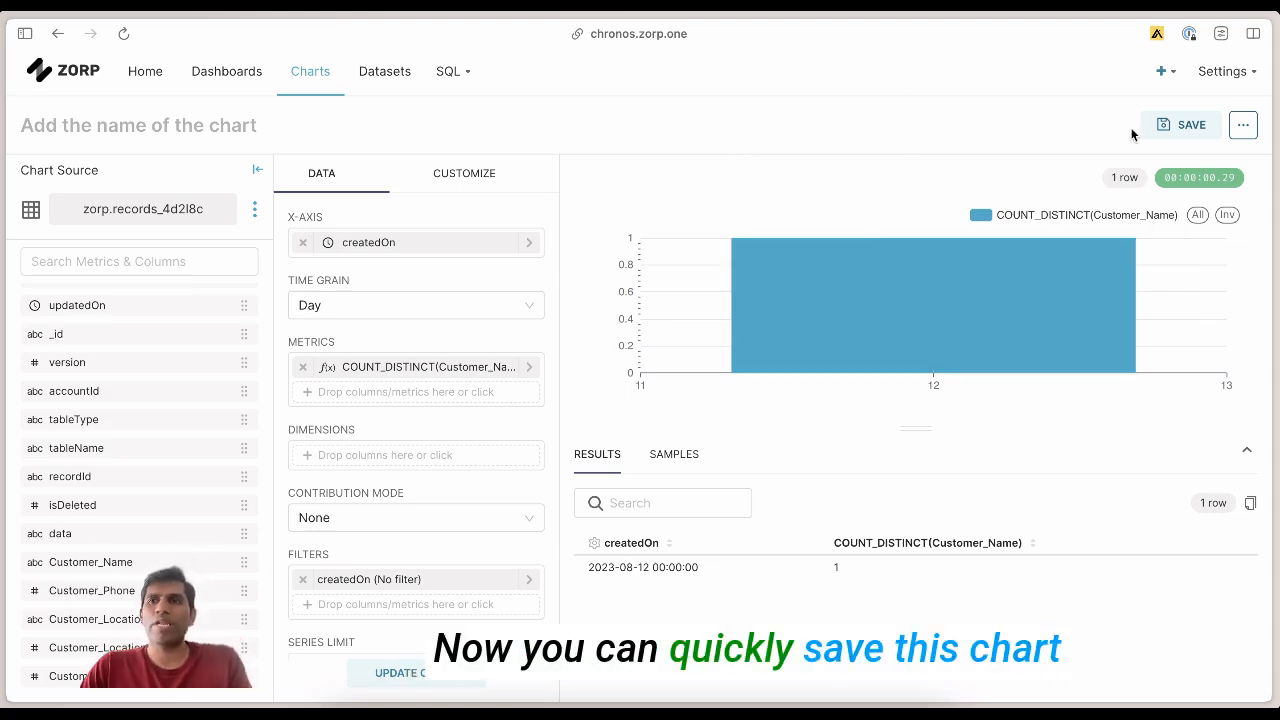
# Step: Save the chart as "No of customers" and add it to a new dashboard named "Customer Dashboard"
pyautogui.click(1162, 128)
pyautogui.click(517, 306)
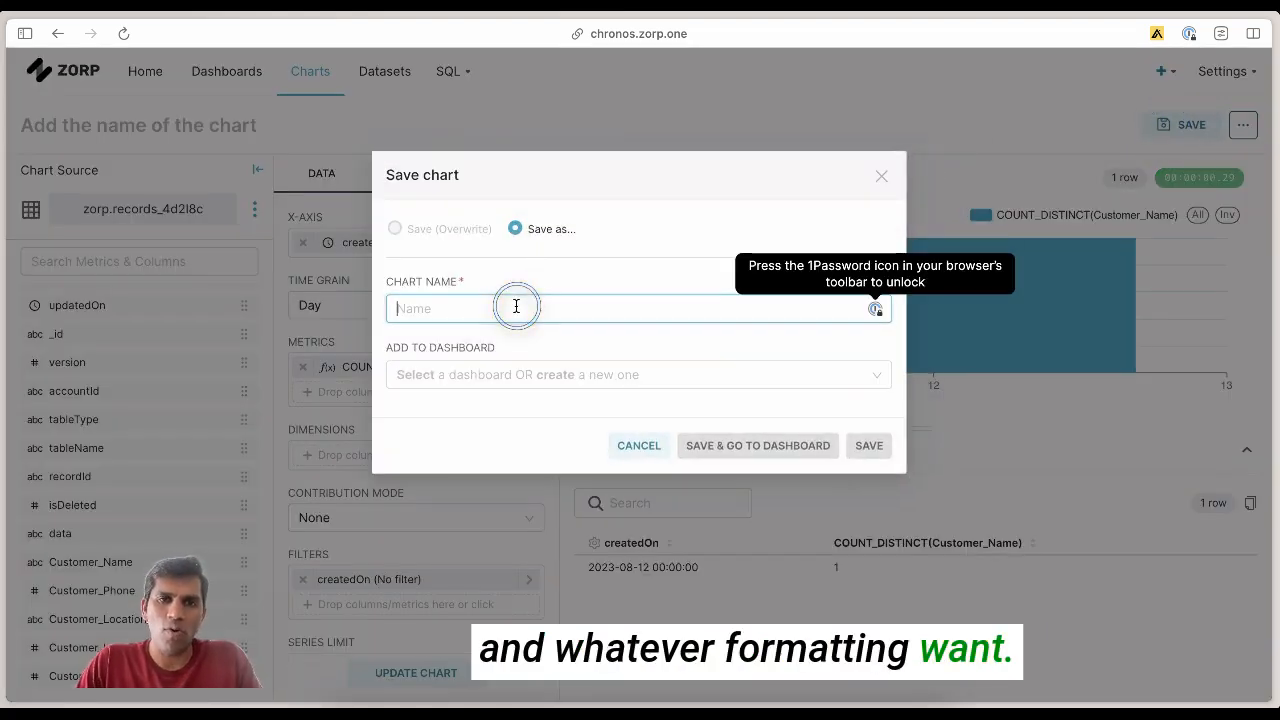
pyautogui.write('No of customers')
pyautogui.click(548, 373)
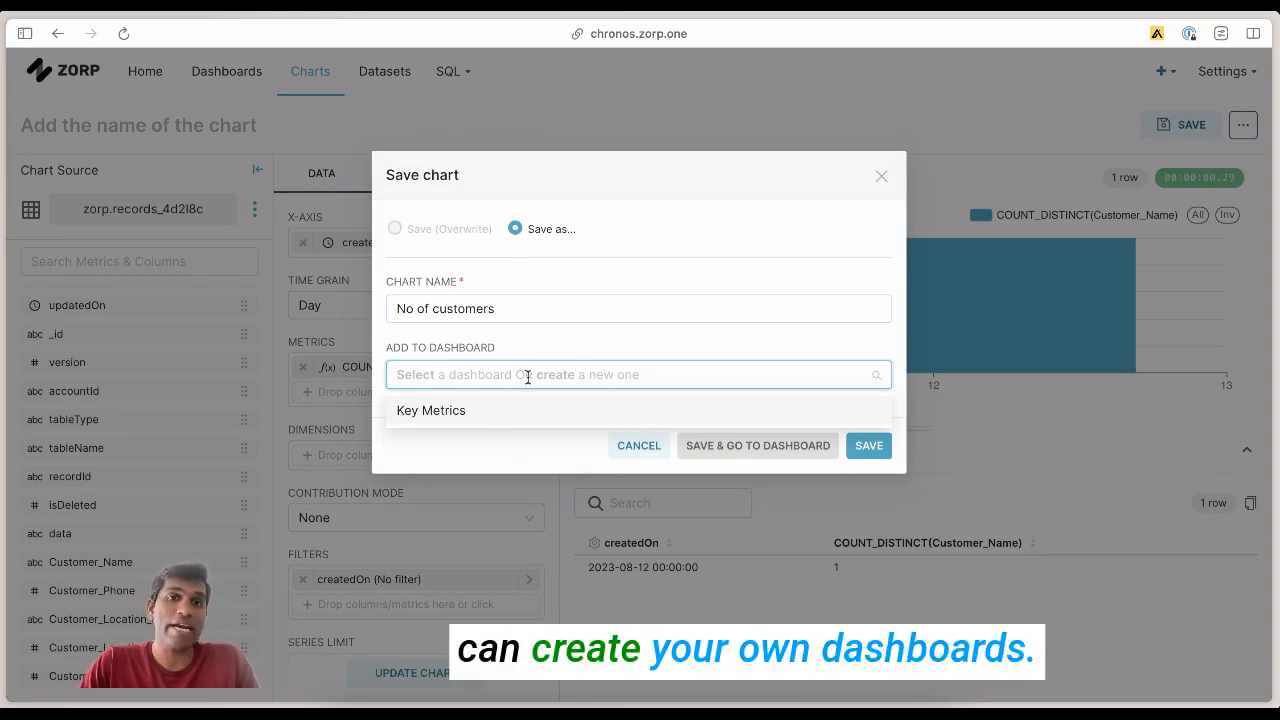
pyautogui.click(821, 447)
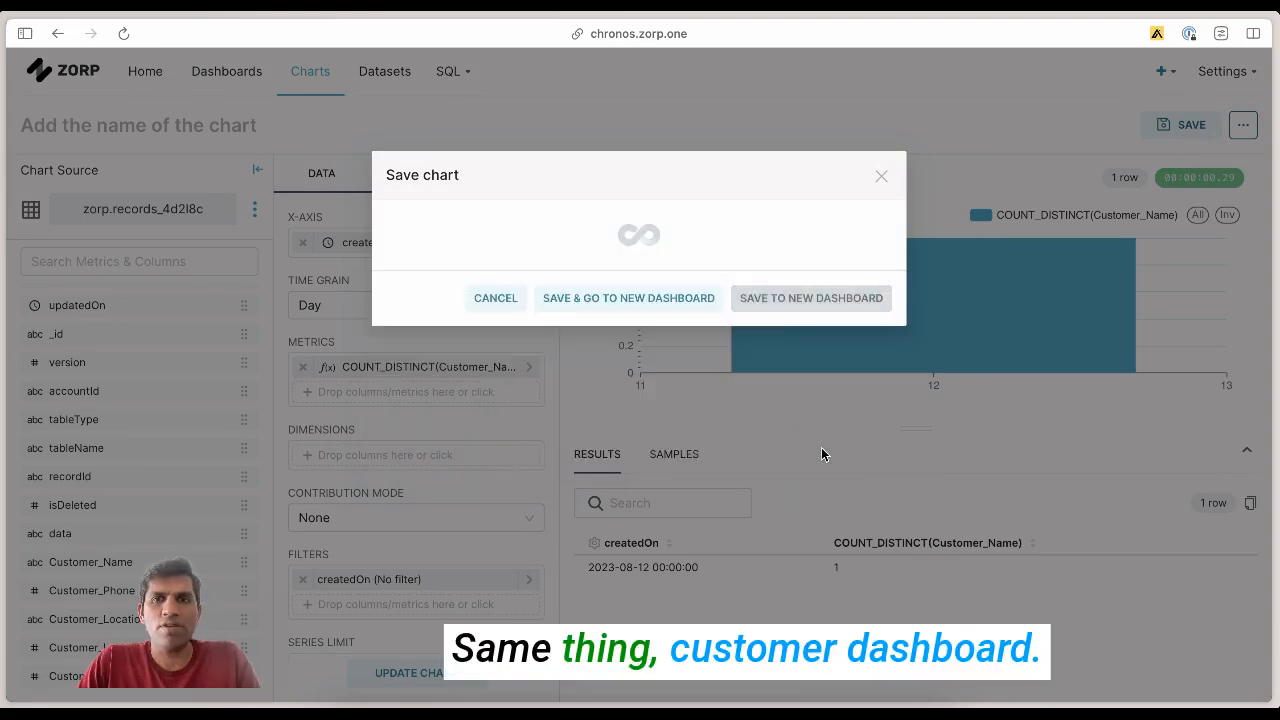
# Step: Open Customer Dashboard, widen the "No of customers" chart to about half the page and save the layout
pyautogui.click(235, 72)
pyautogui.click(145, 292)
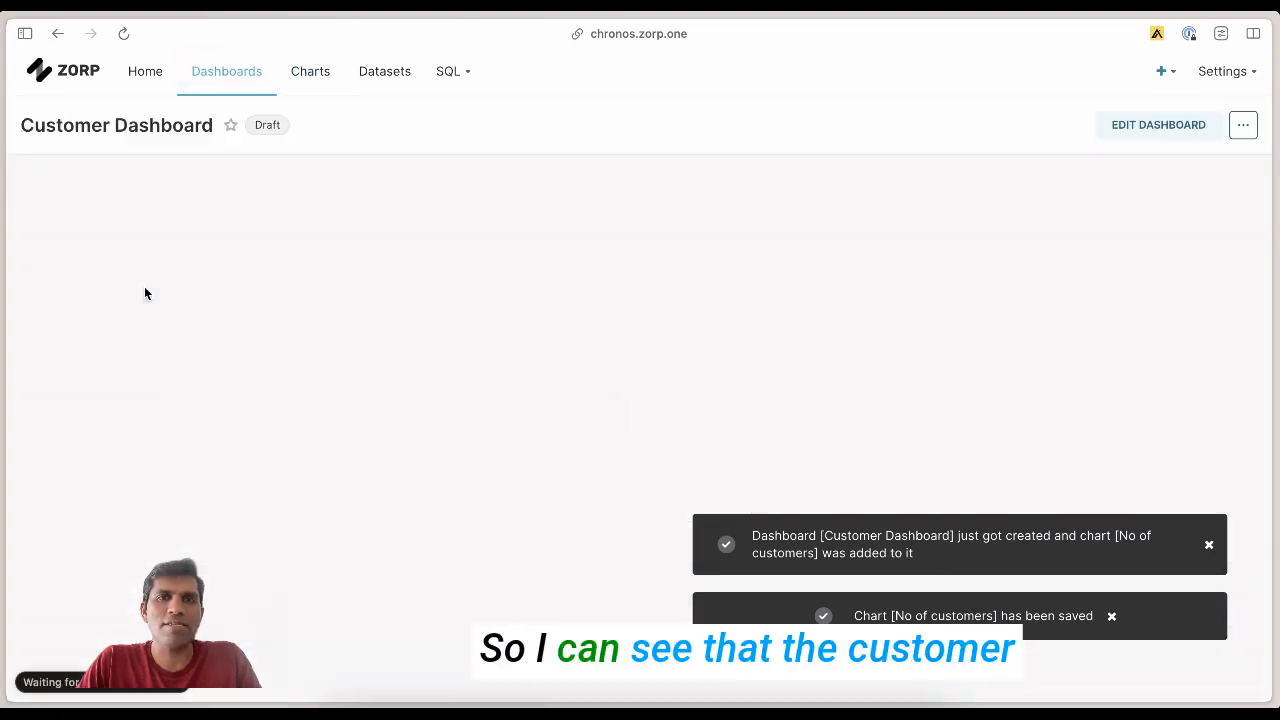
pyautogui.click(1168, 130)
pyautogui.moveTo(303, 340); pyautogui.dragTo(571, 343)
pyautogui.click(1189, 133)
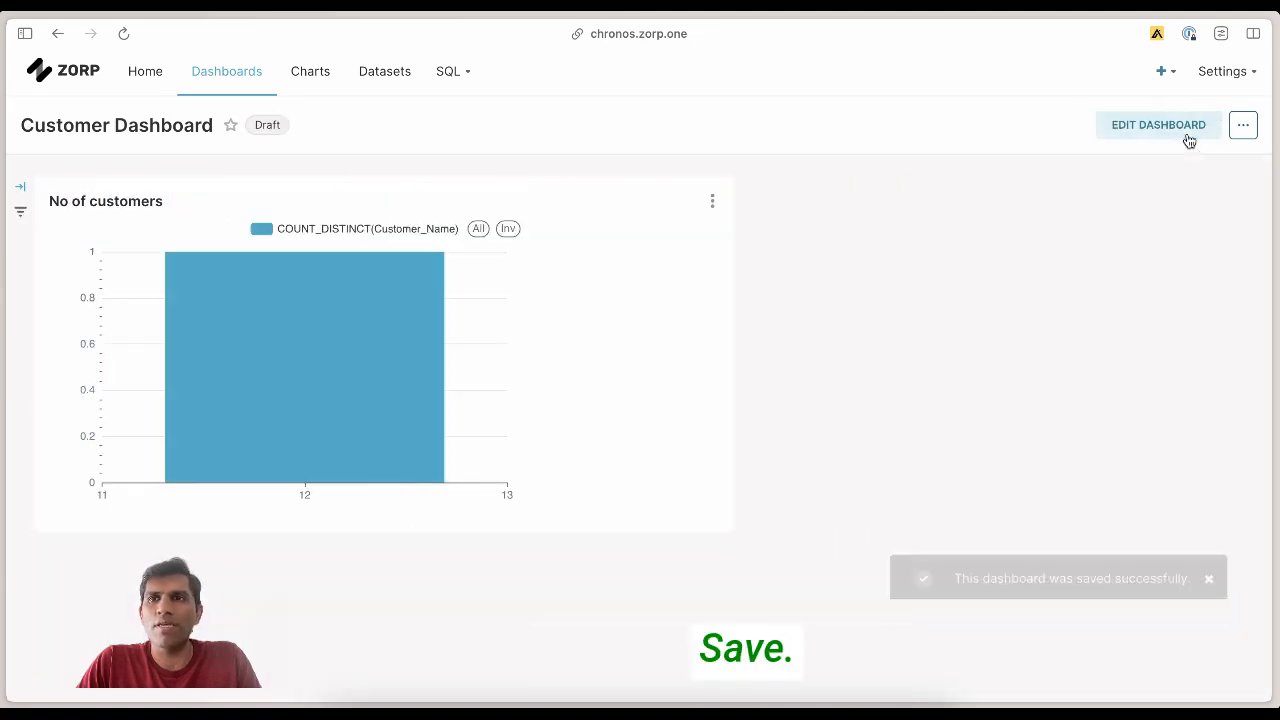
pyautogui.click(1242, 125)
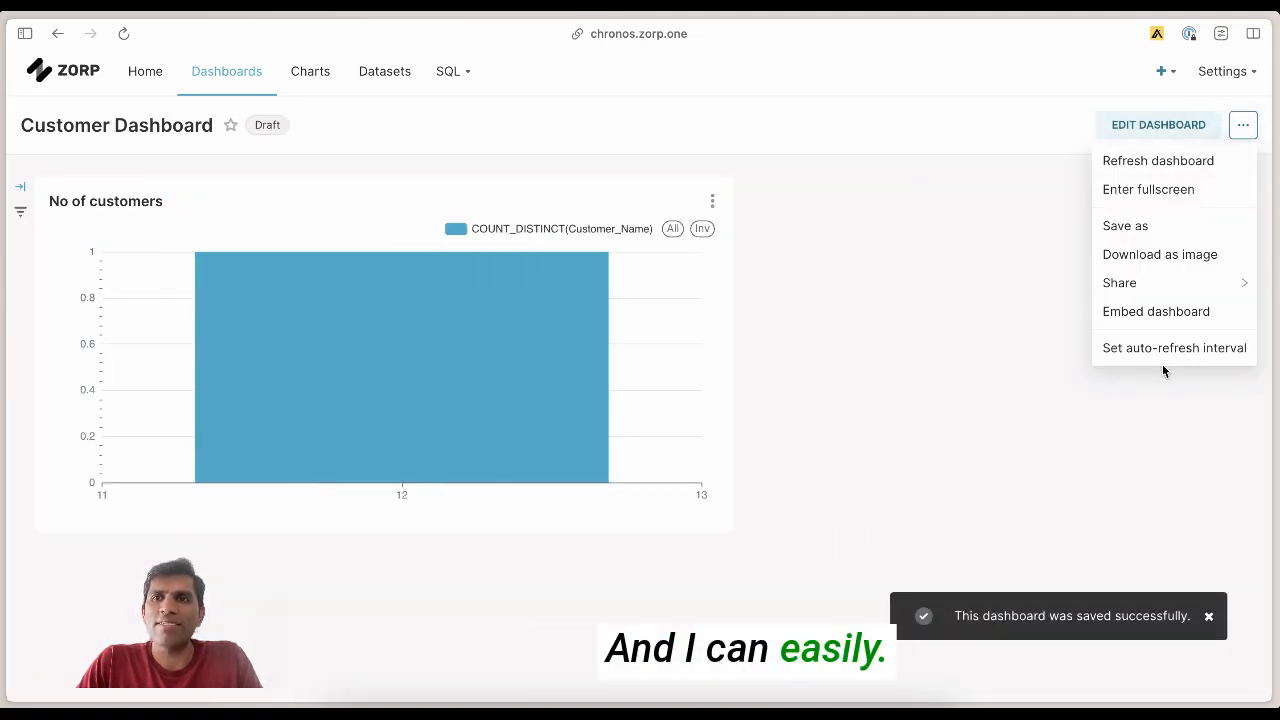
pyautogui.click(1177, 314)
pyautogui.click(792, 352)
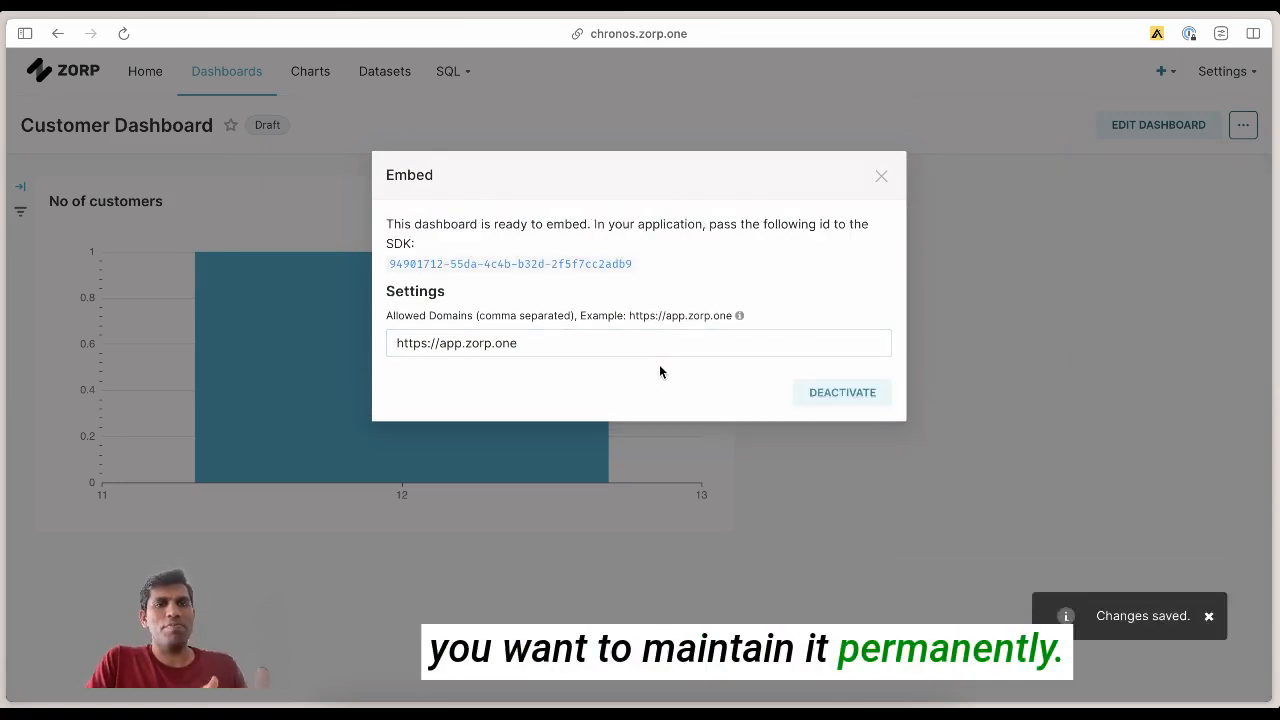
pyautogui.click(216, 222)
# Step: Switch back to the Zorp app, reload it and open the embedded Customer Dashboard
pyautogui.moveTo(14, 234)
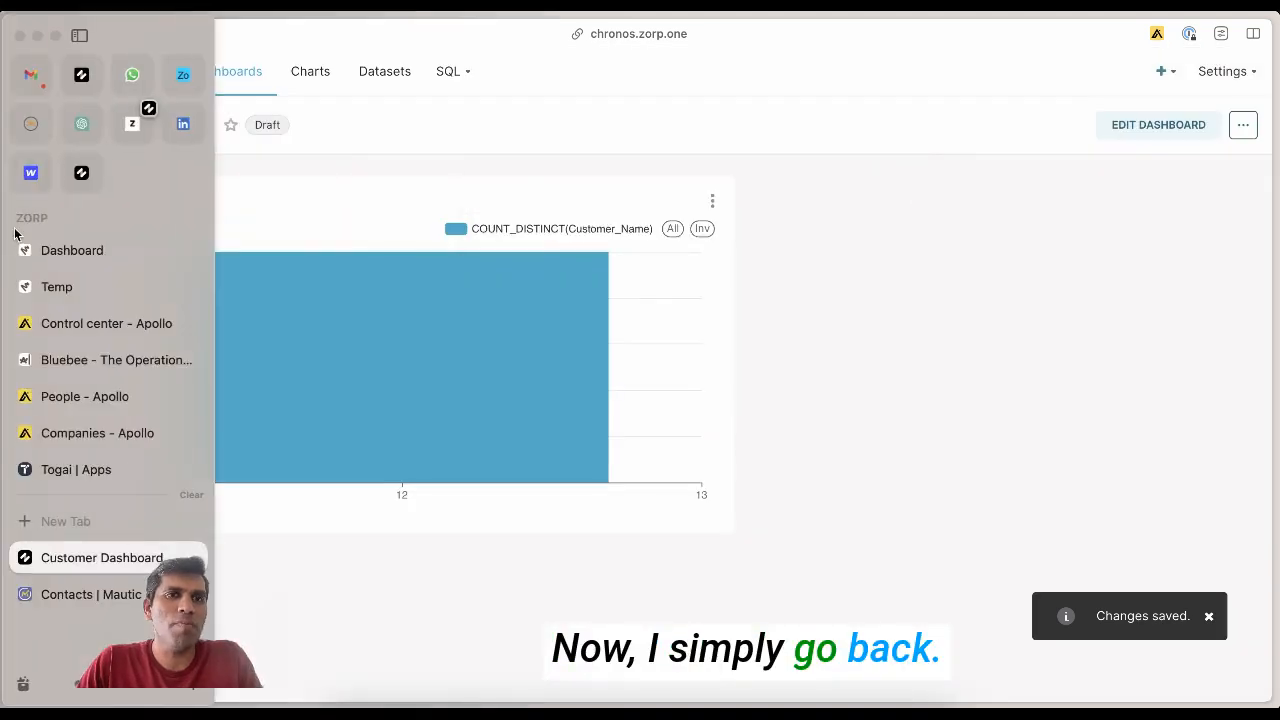
pyautogui.click(119, 129)
pyautogui.click(88, 266)
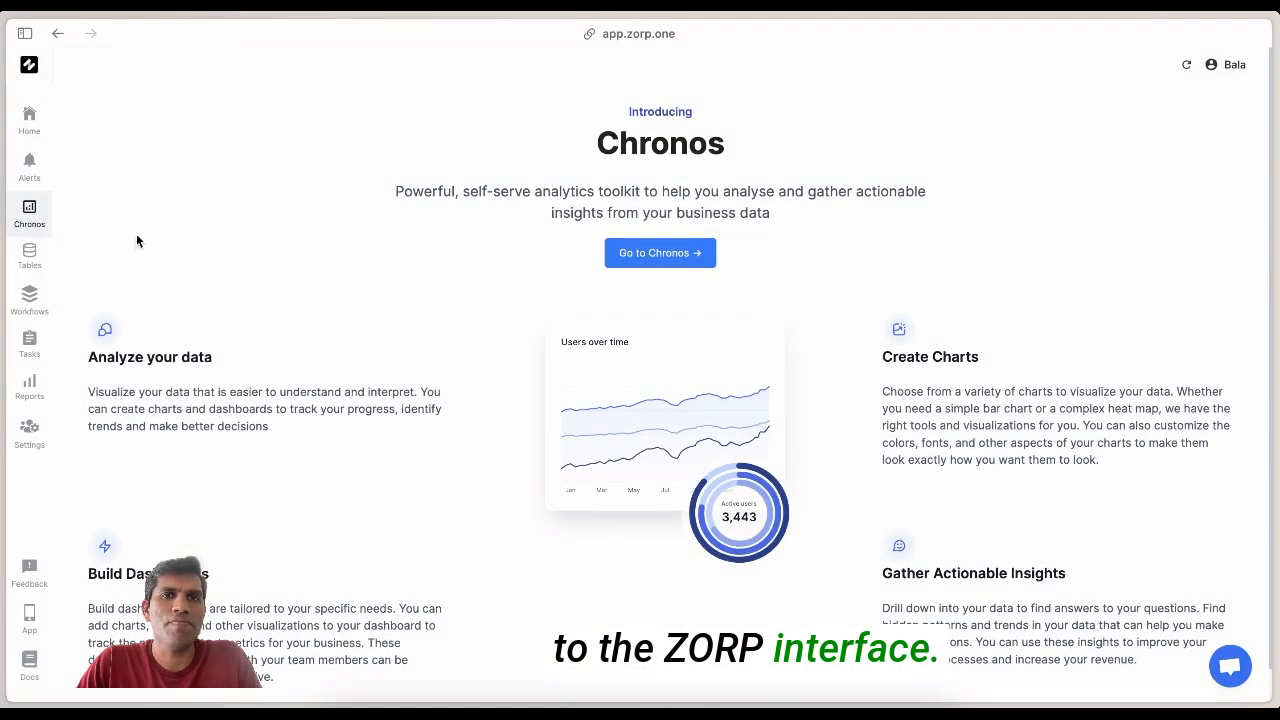
pyautogui.press('super+r')
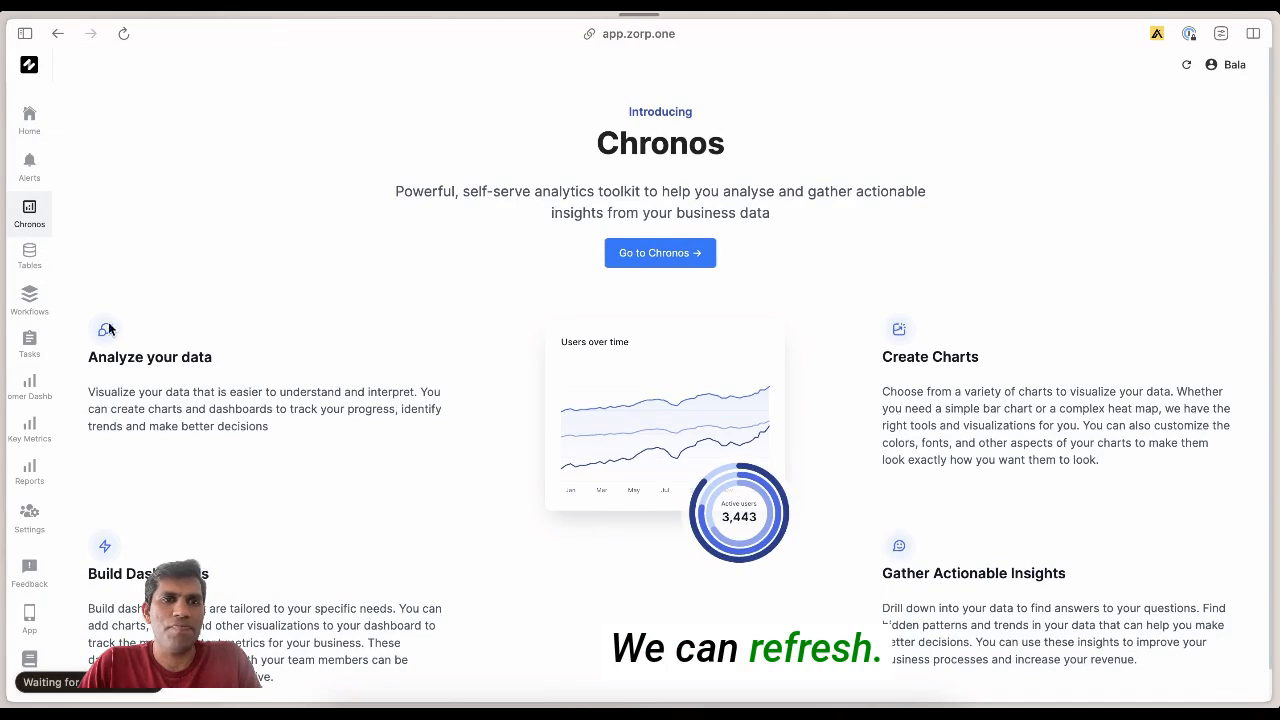
pyautogui.click(28, 388)
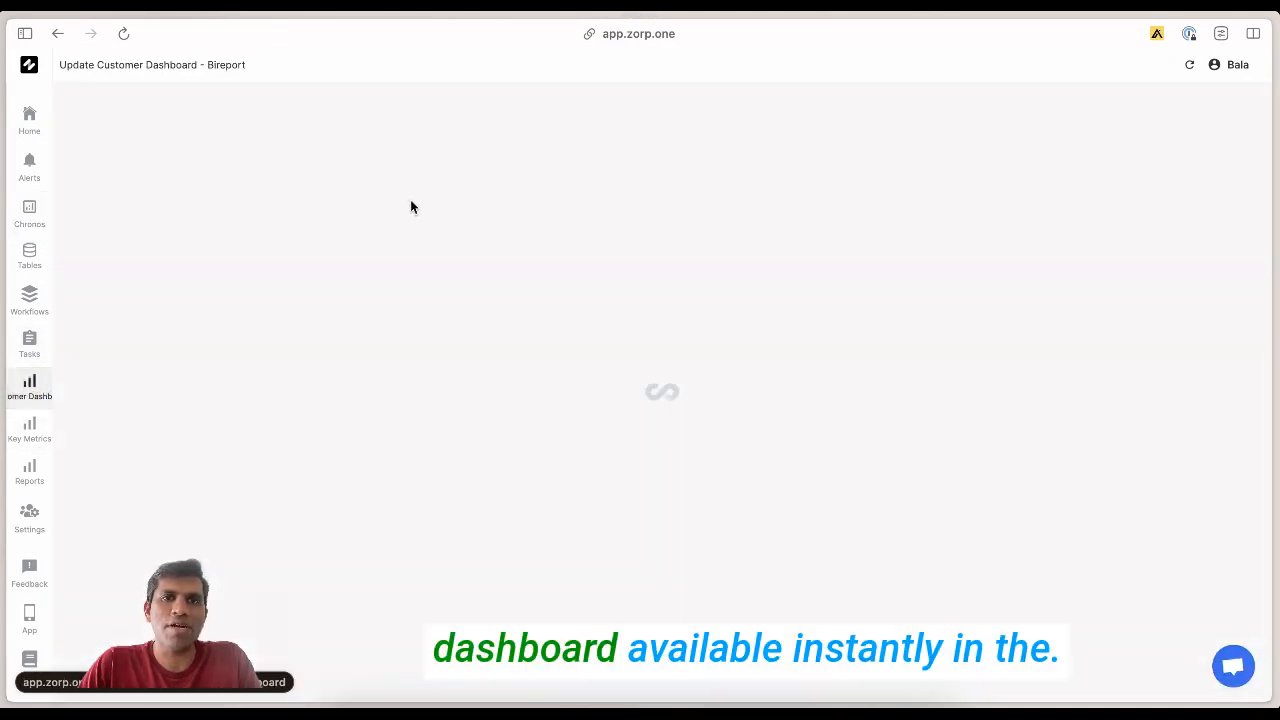